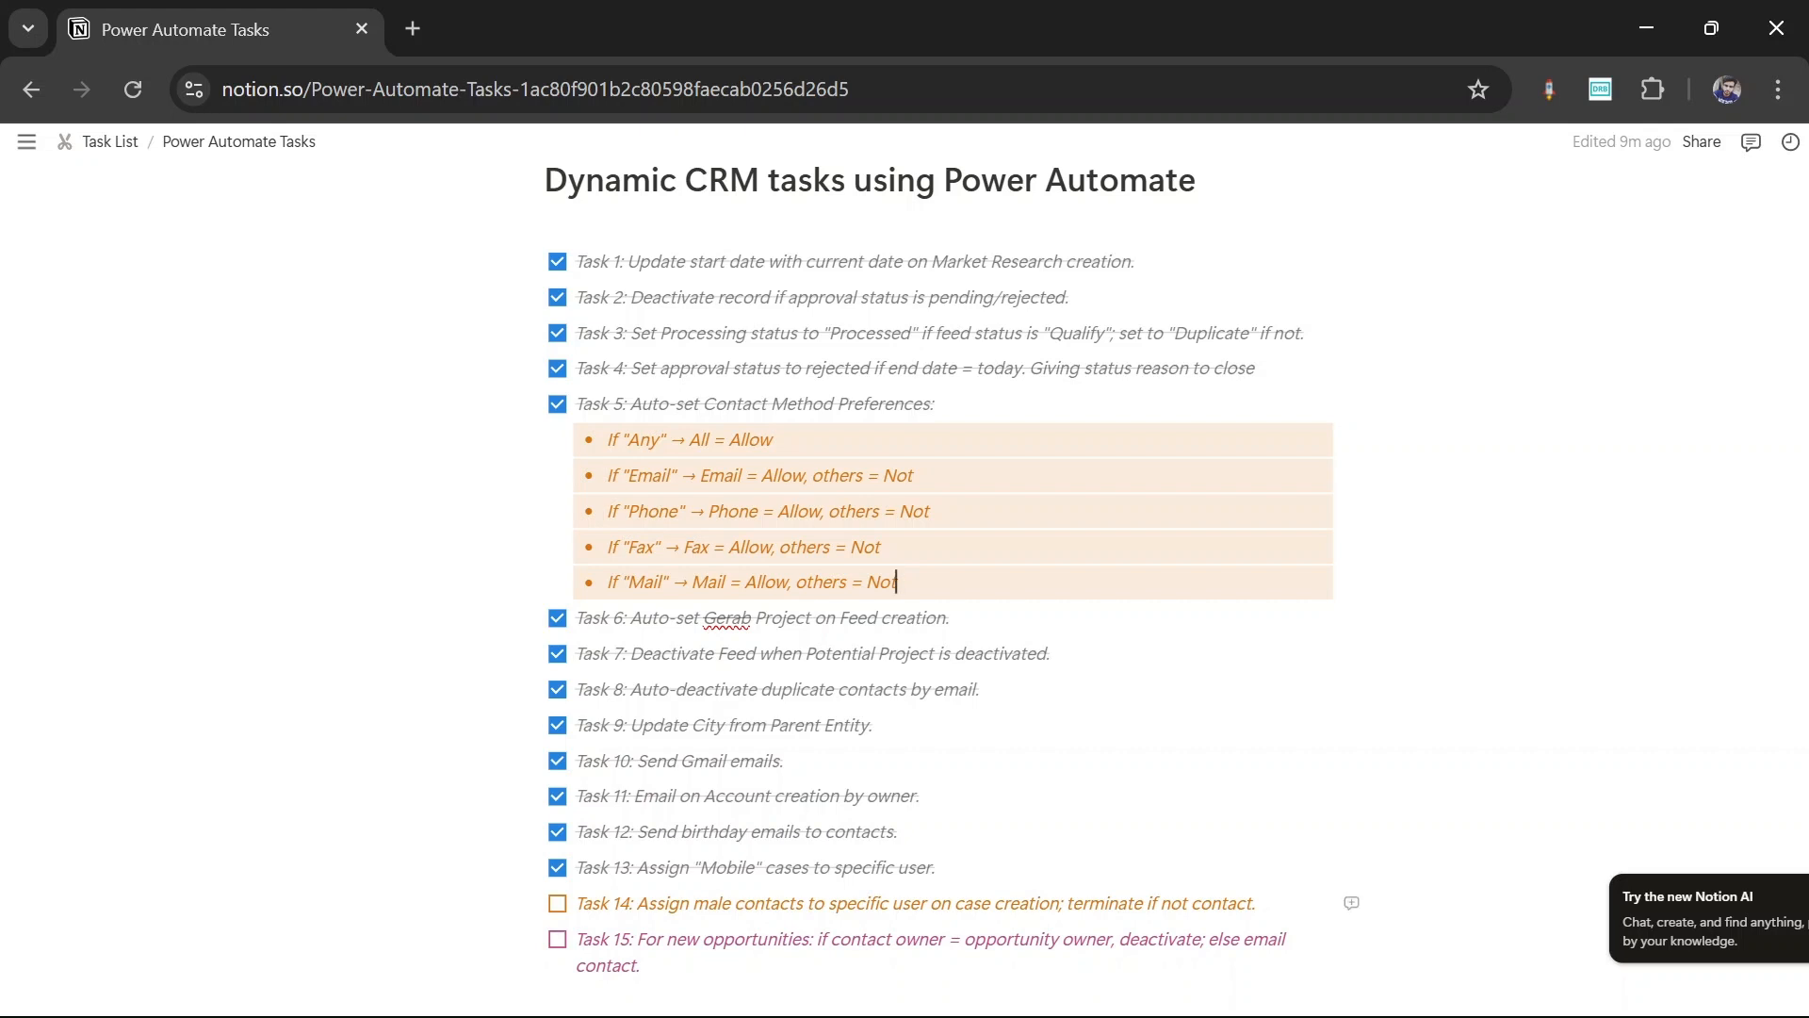
# Step: Switch from the Notion task list to the Dynamics 365 window with the My Active Cases view
pyautogui.hotkey('alt', 'Tab')
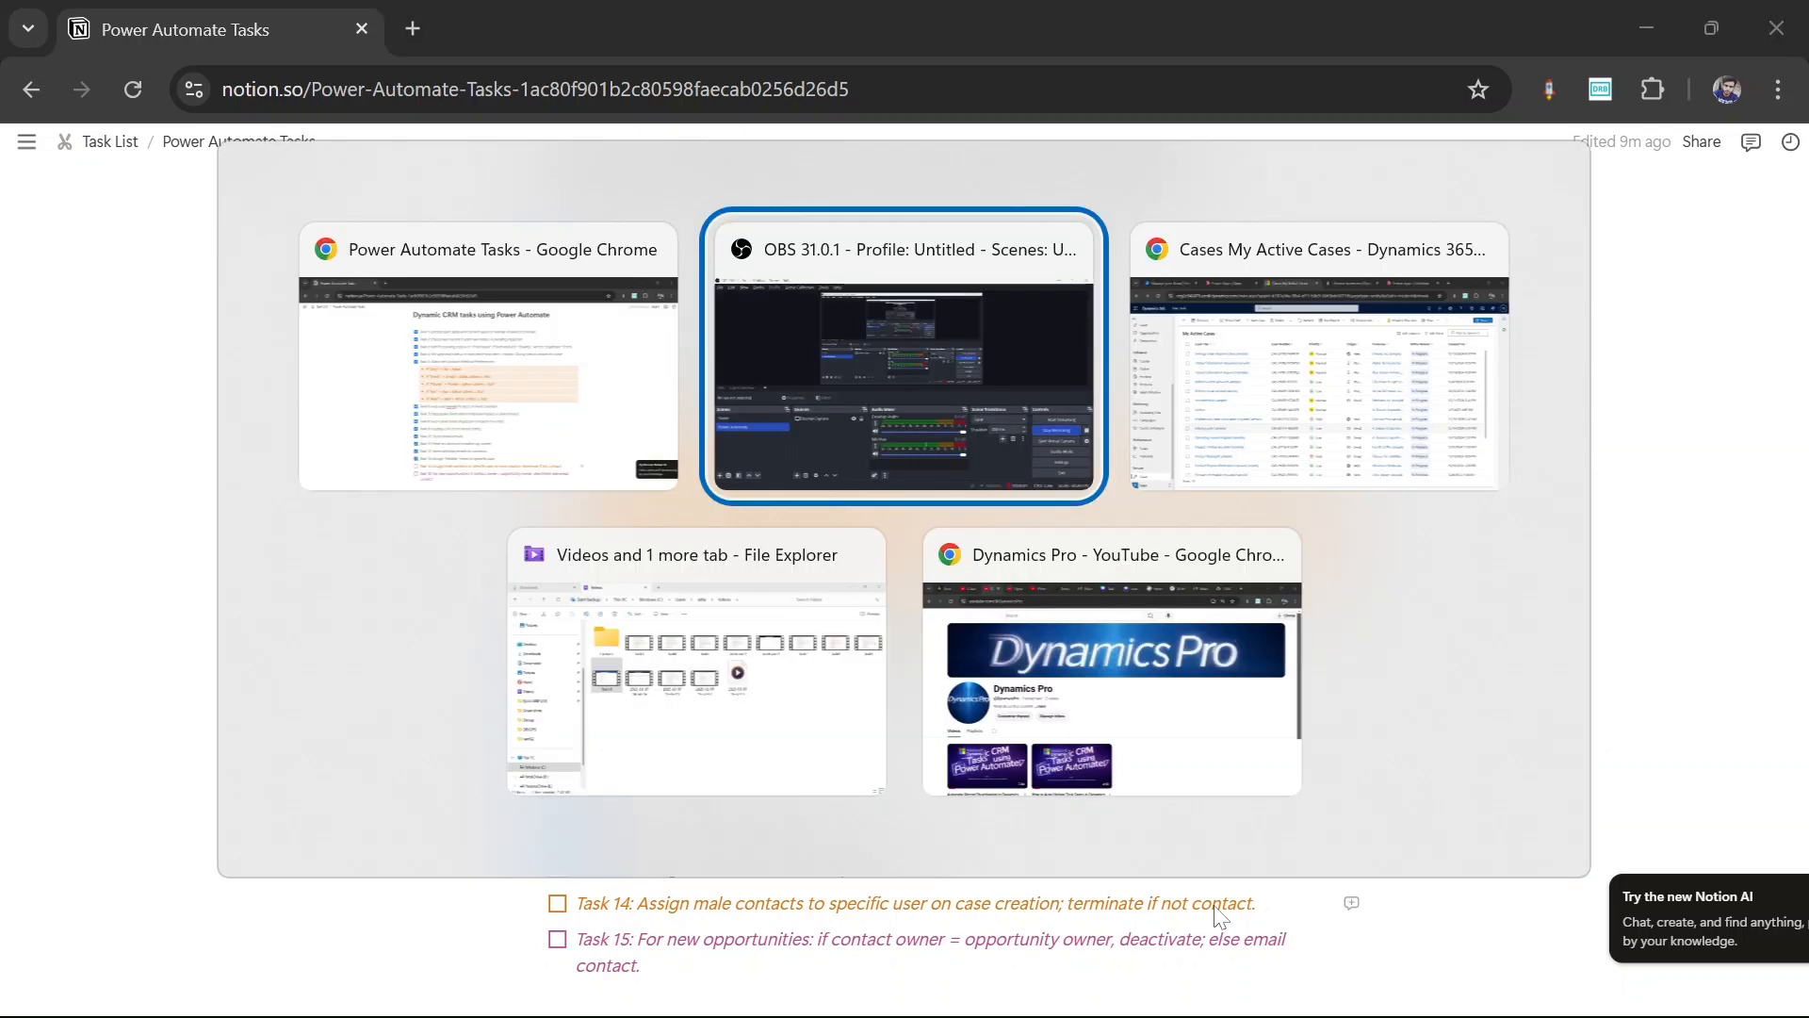
pyautogui.hotkey('alt', 'Tab')
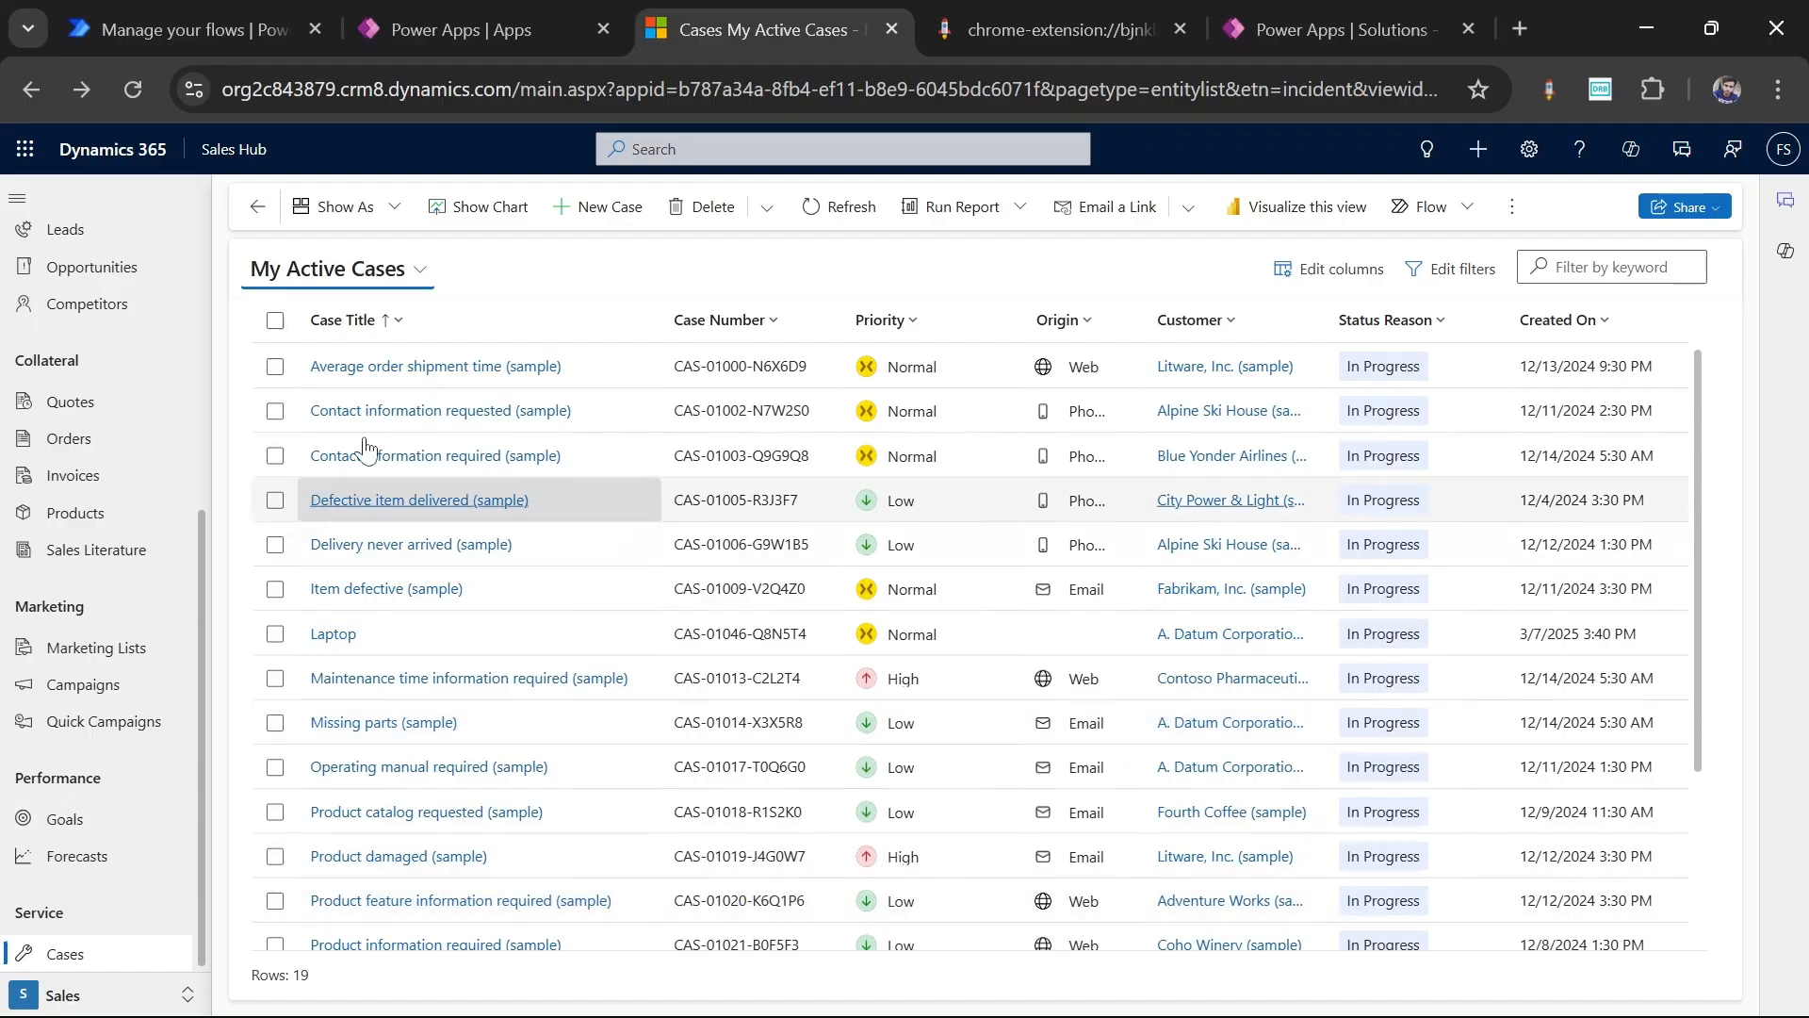
pyautogui.click(585, 222)
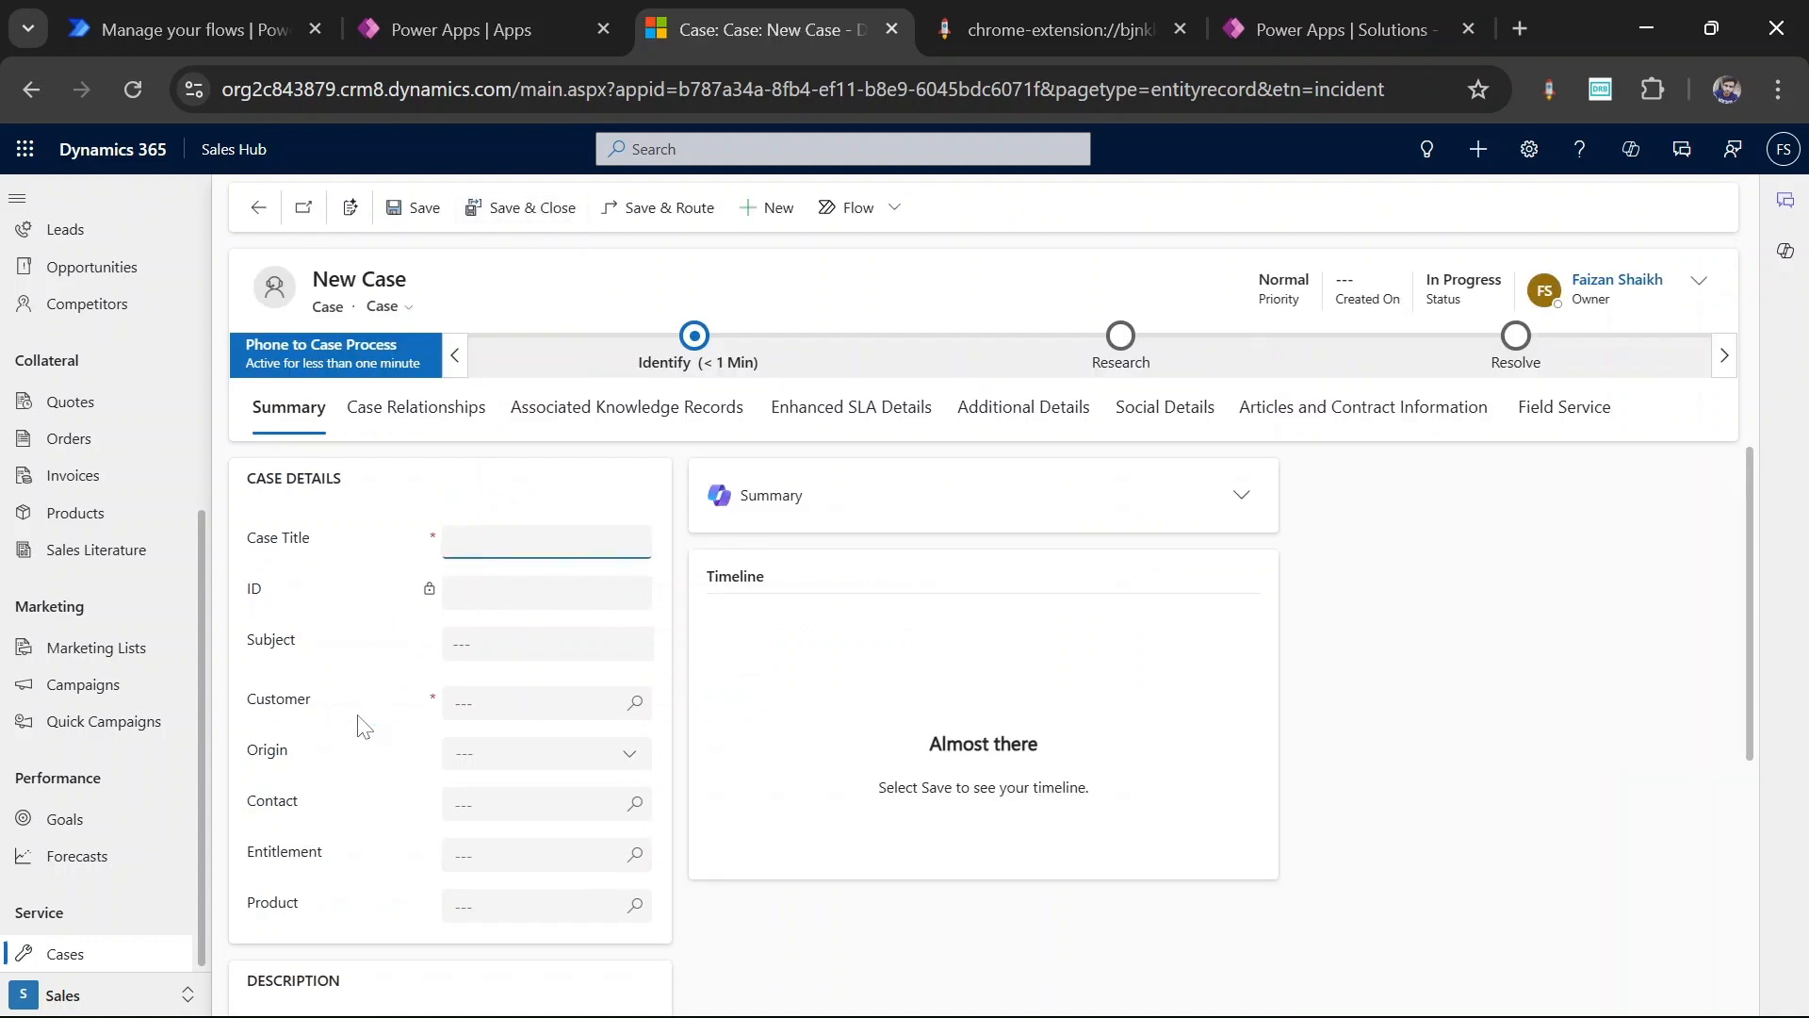
pyautogui.click(456, 702)
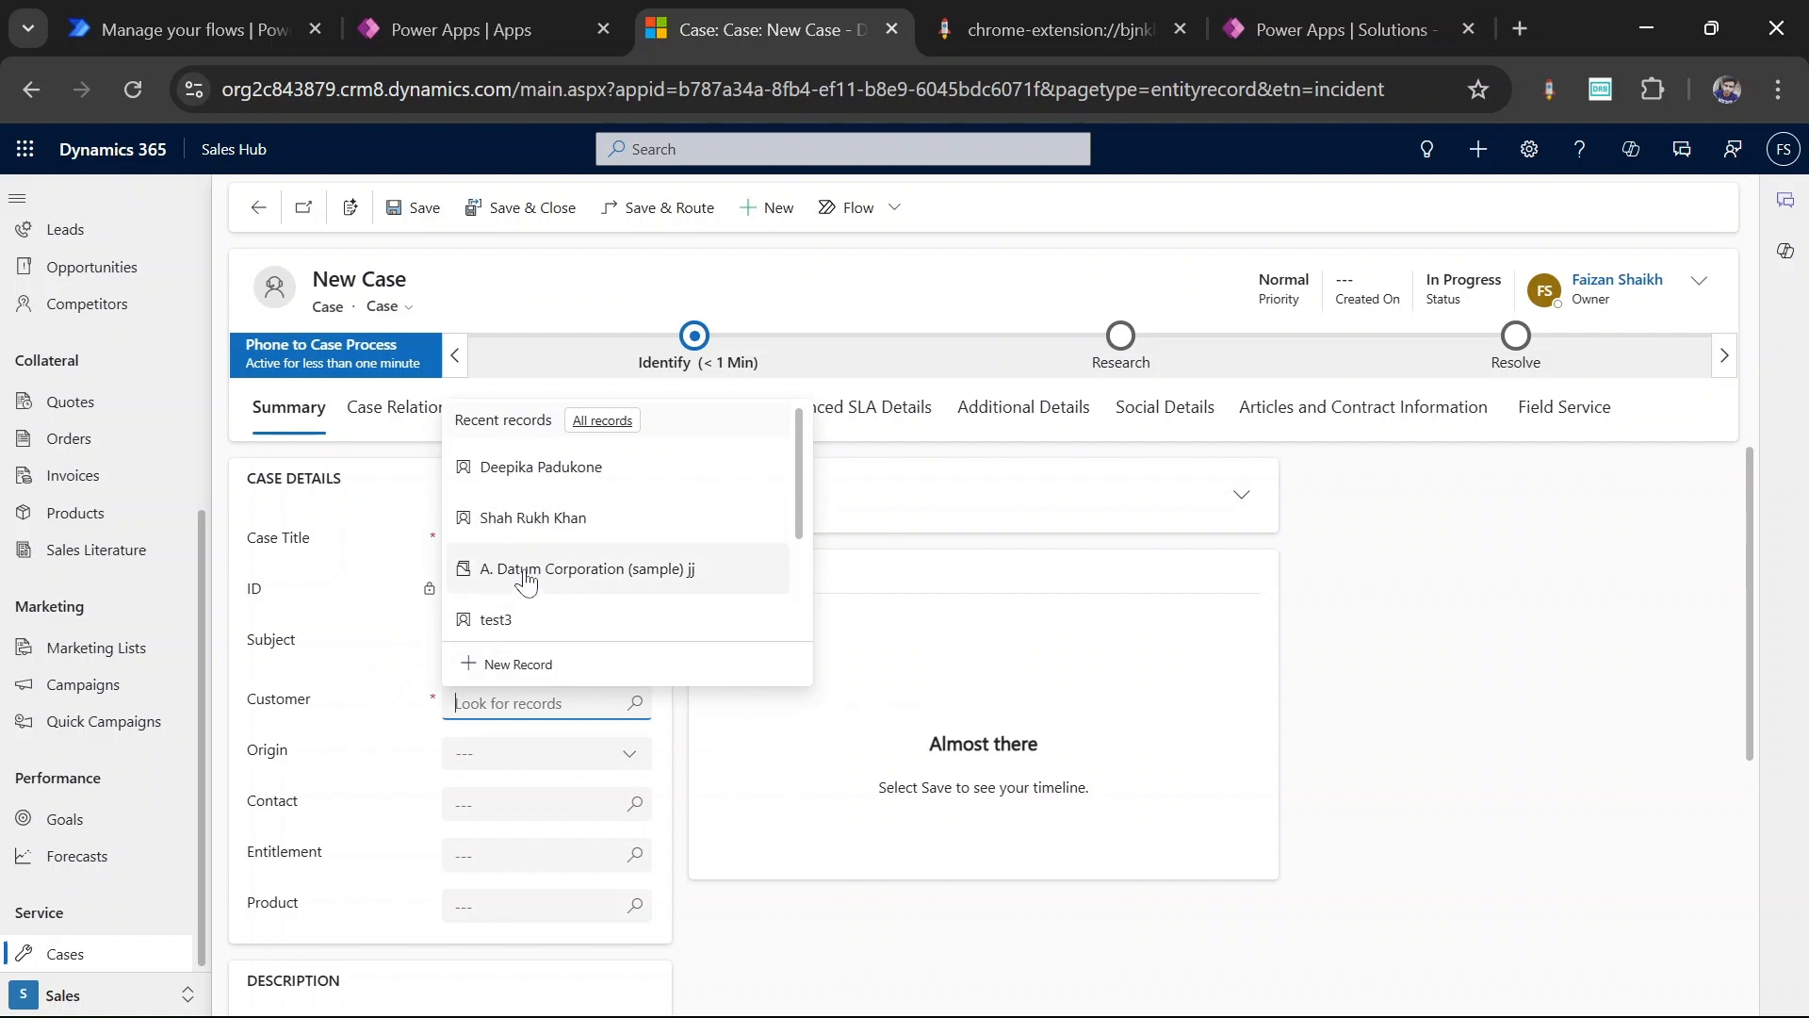
pyautogui.click(514, 520)
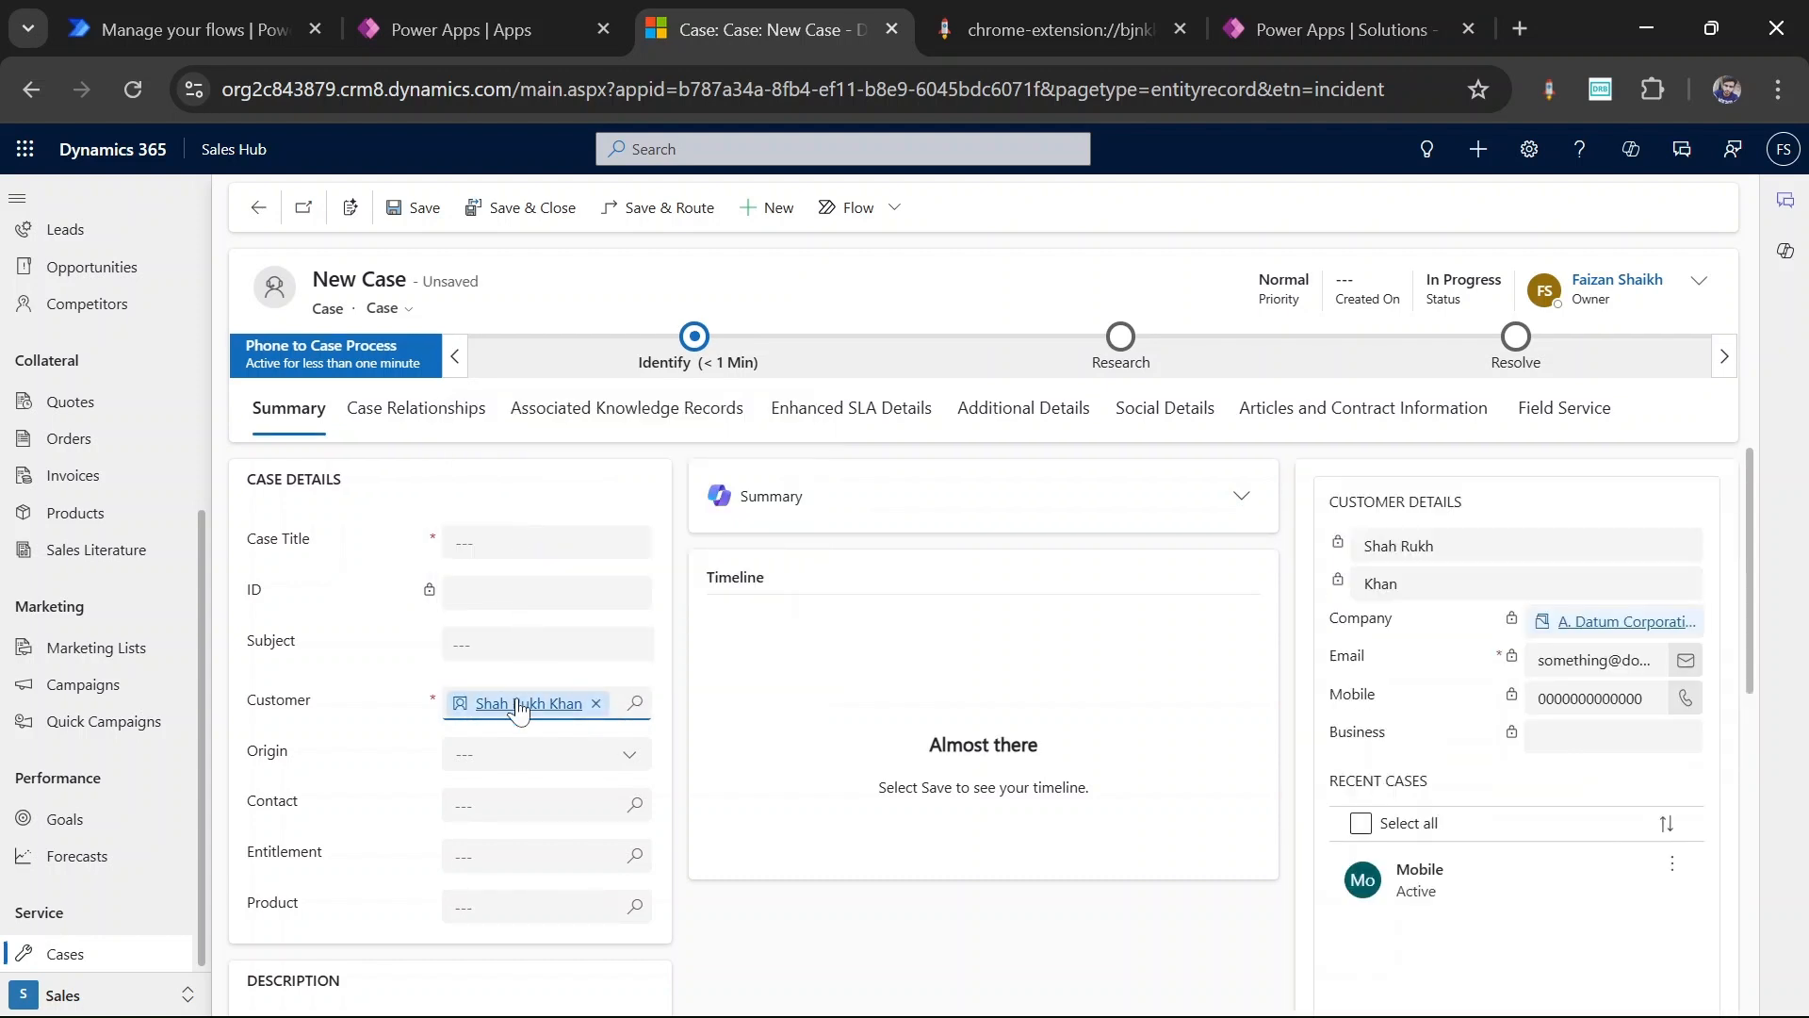
pyautogui.moveTo(520, 709)
pyautogui.click(481, 719)
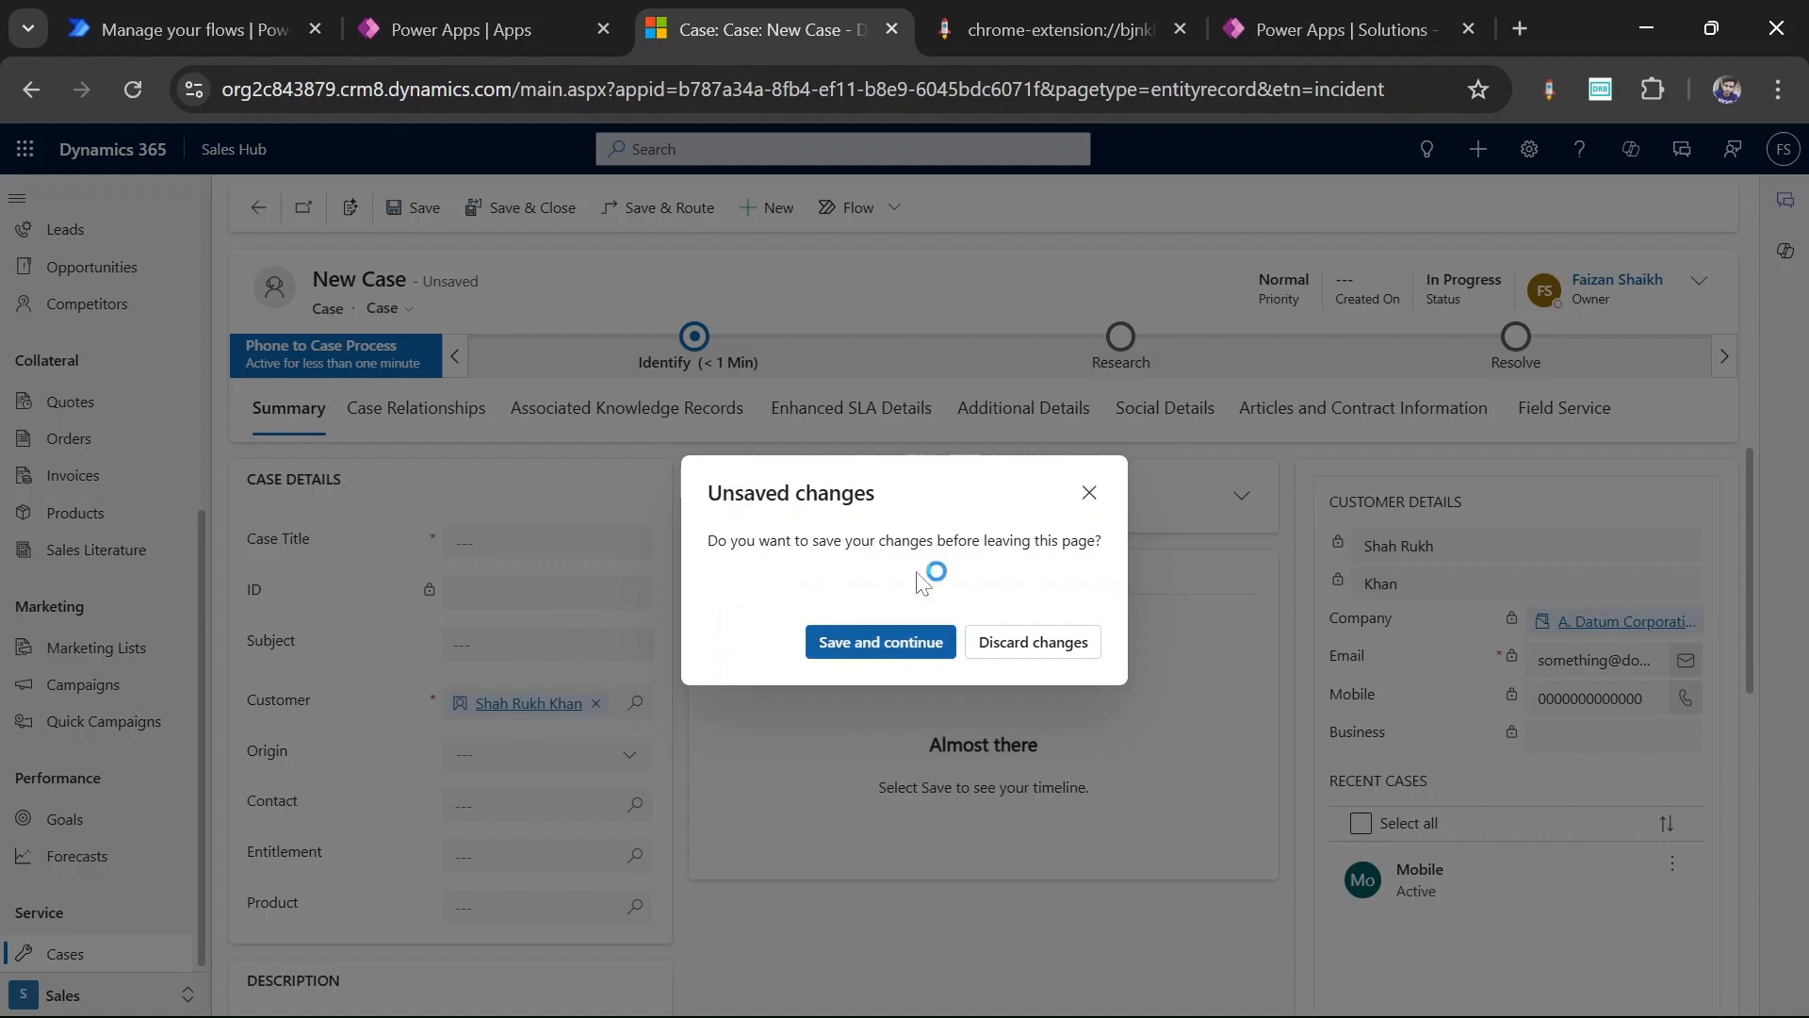
pyautogui.click(1086, 495)
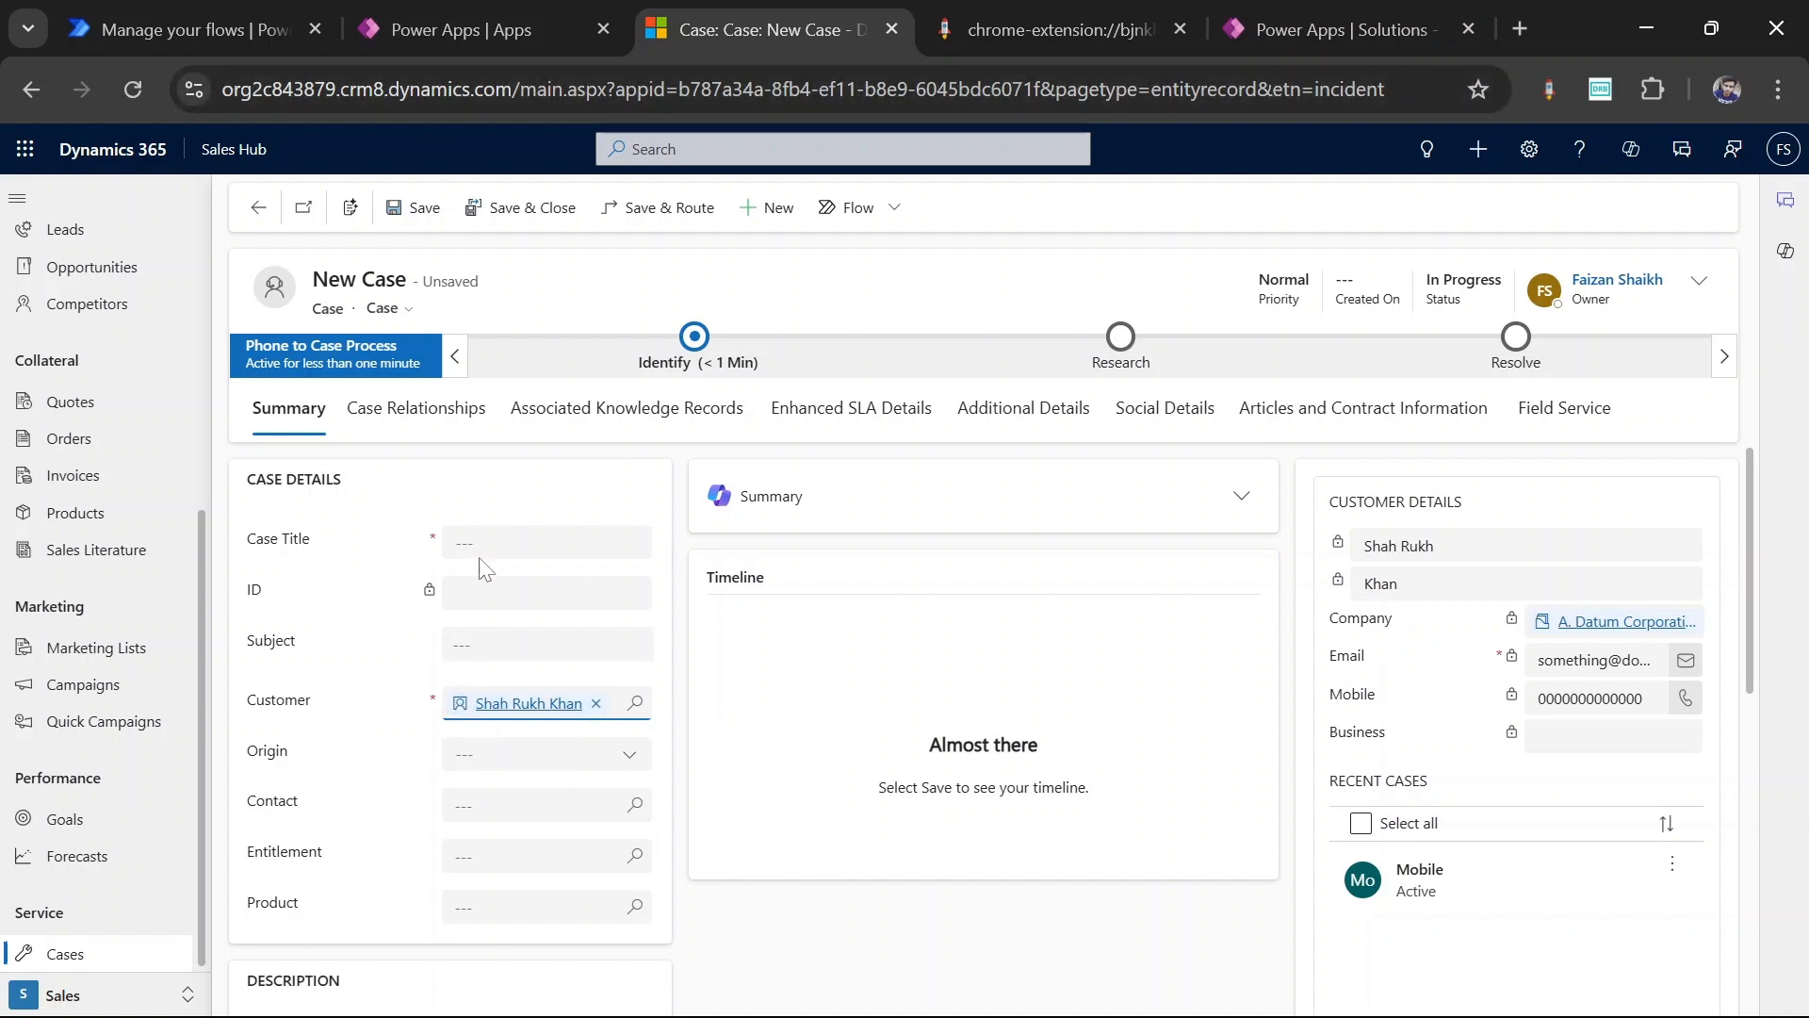
pyautogui.click(258, 211)
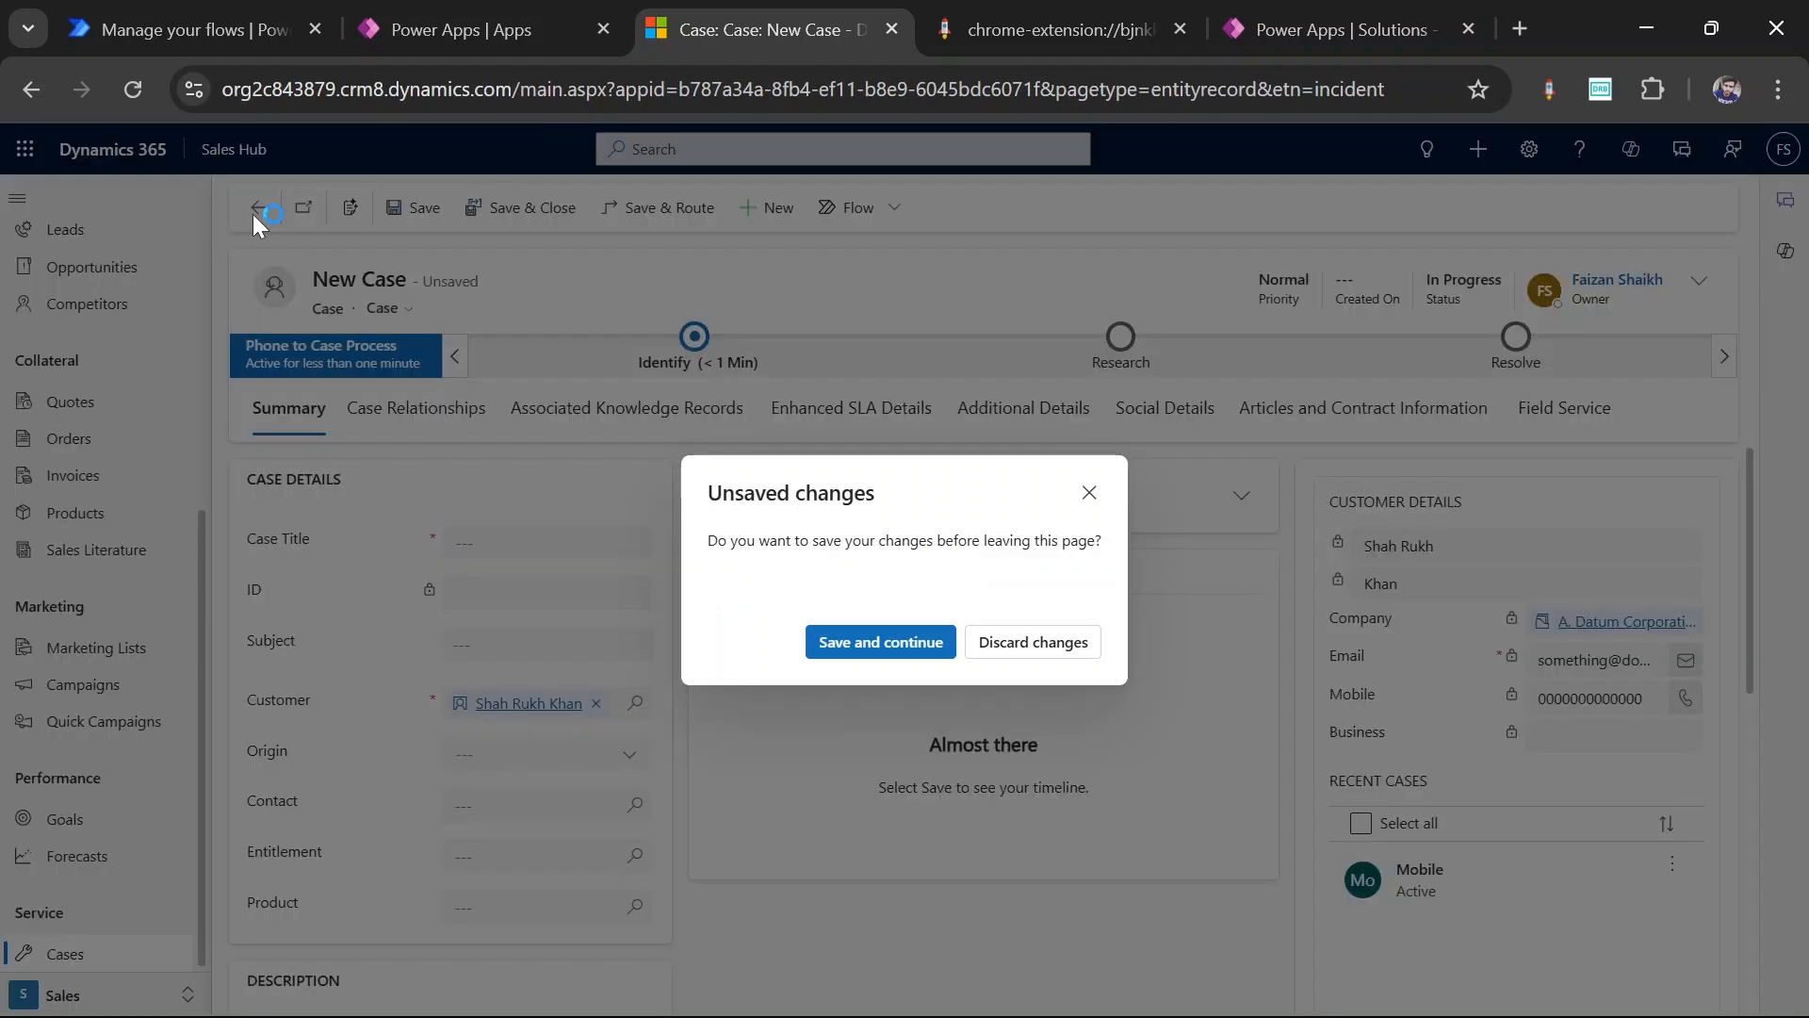
pyautogui.click(1063, 647)
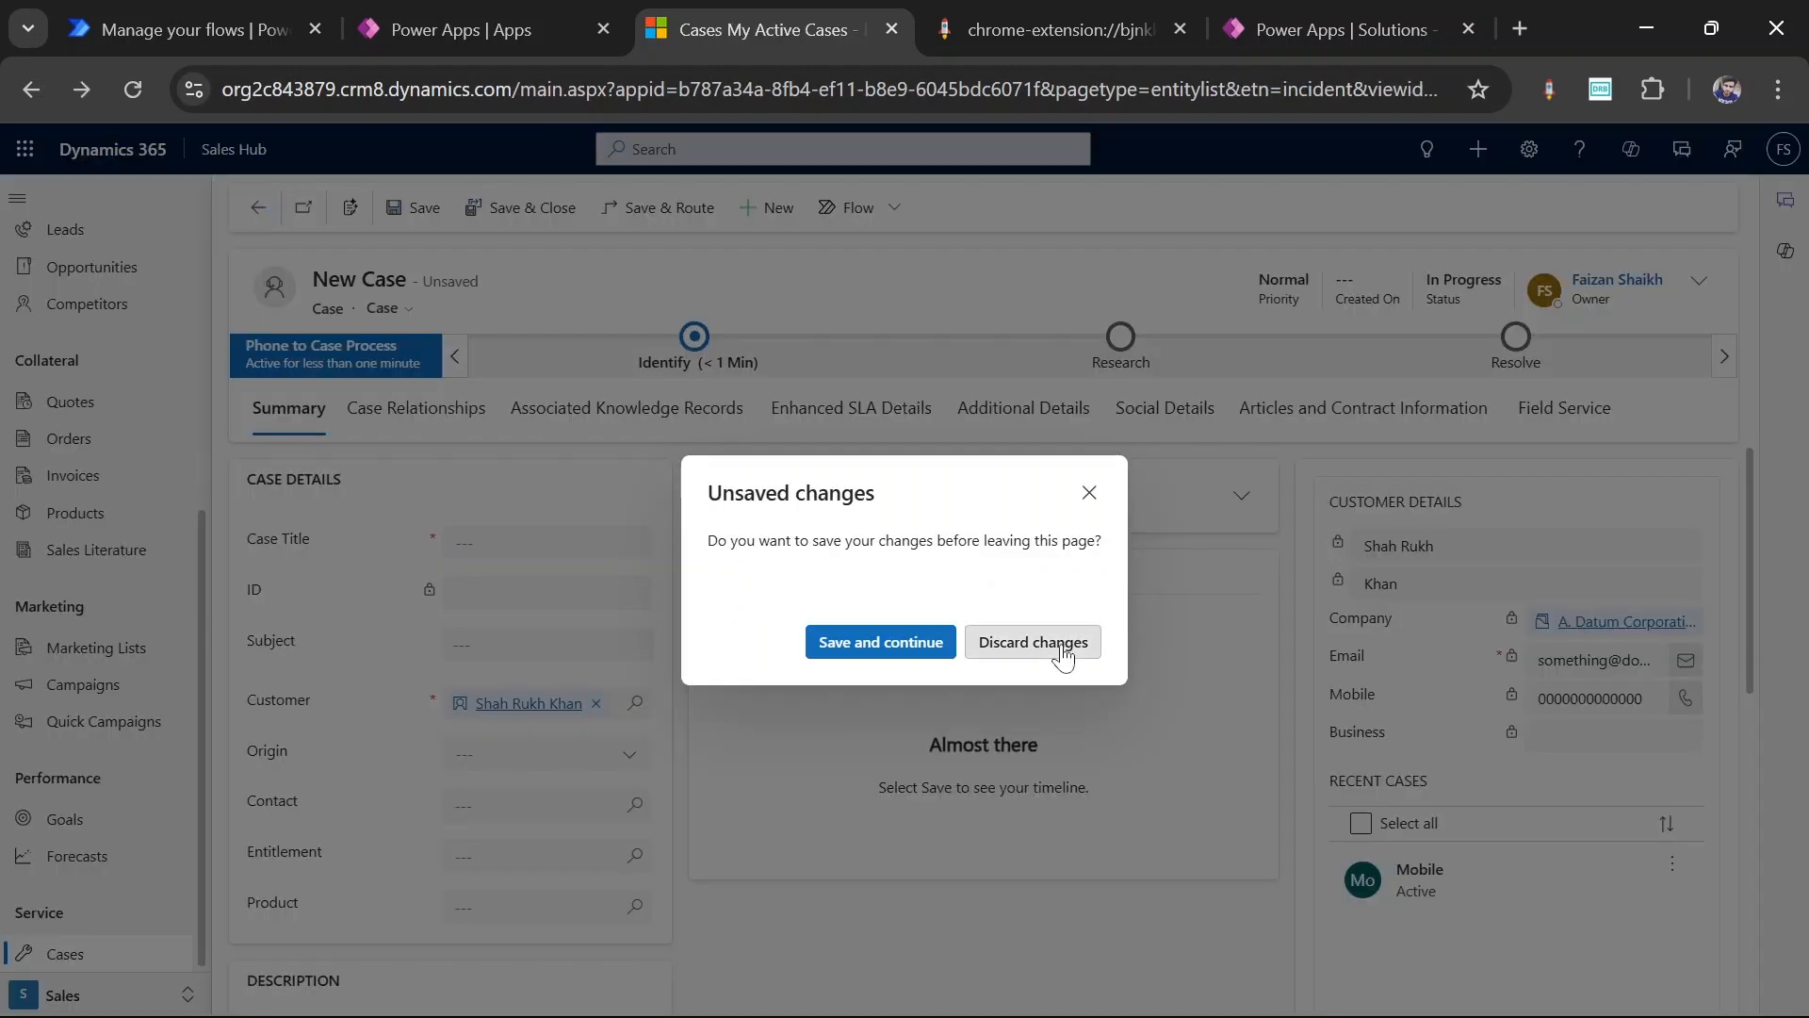
# Step: Open the Task 14 flow for editing in Power Automate and review its Dataverse trigger and Compose 1 input
pyautogui.click(256, 8)
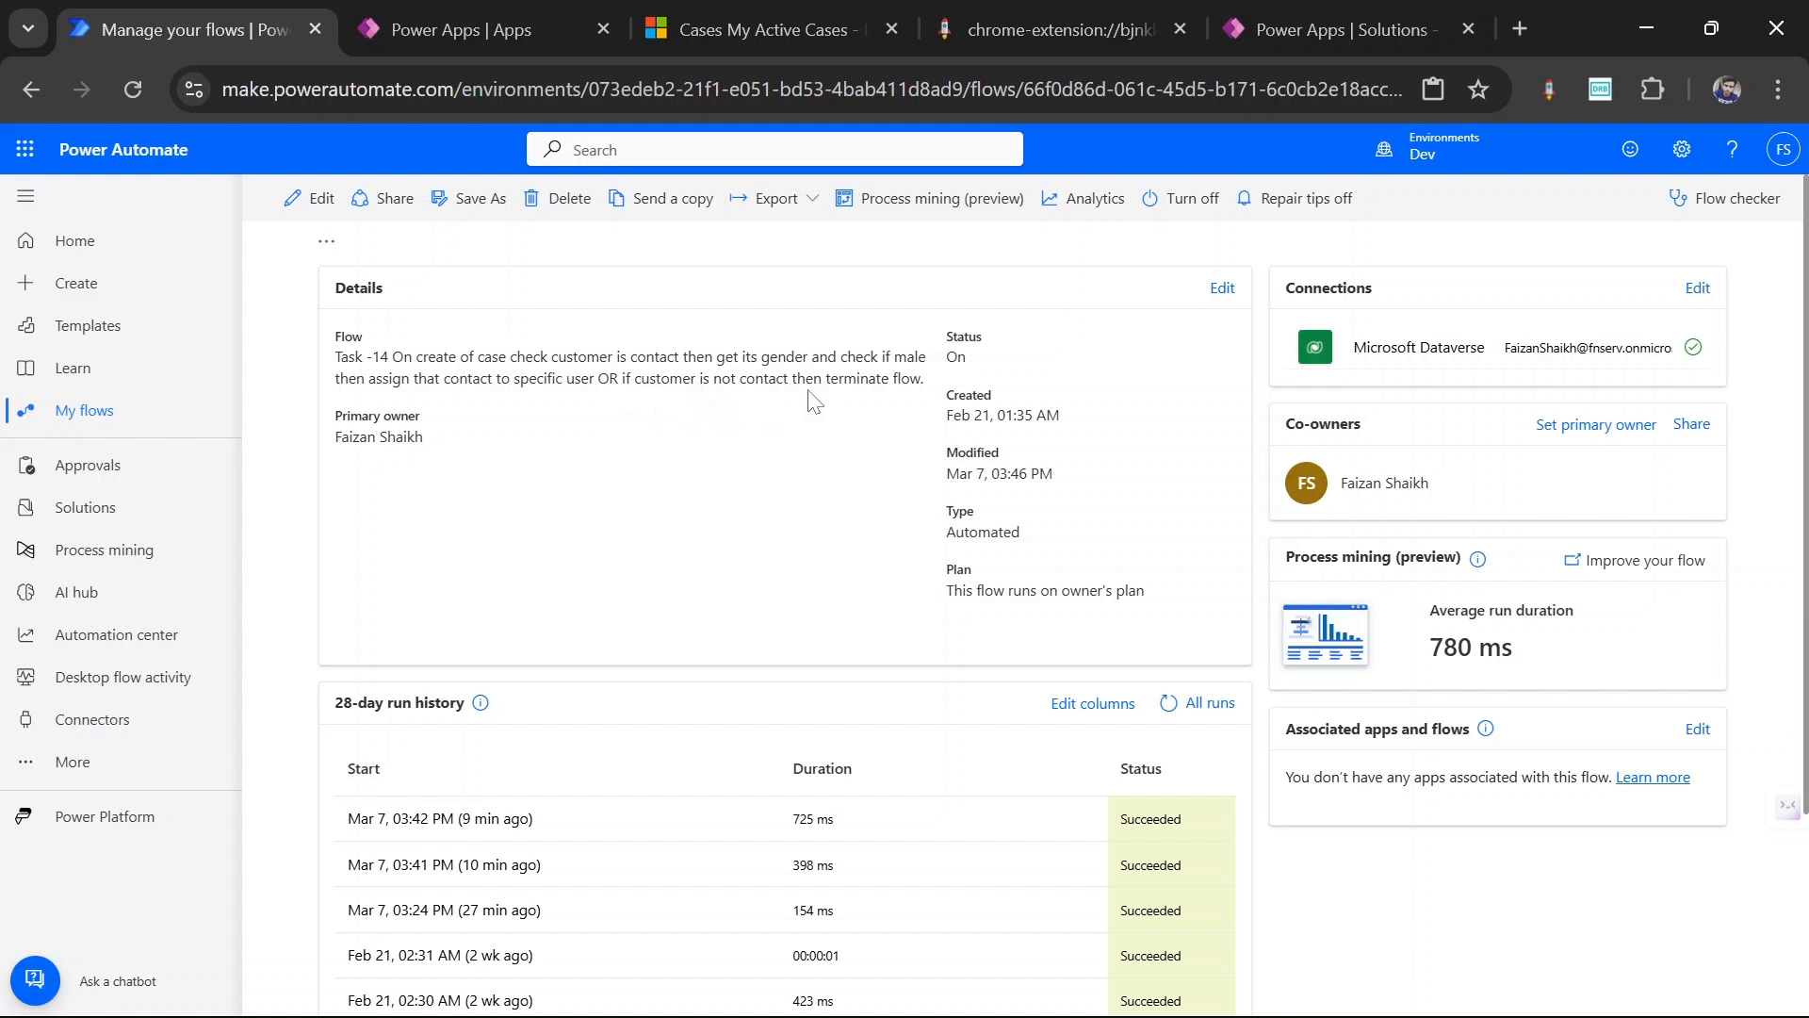
pyautogui.click(283, 200)
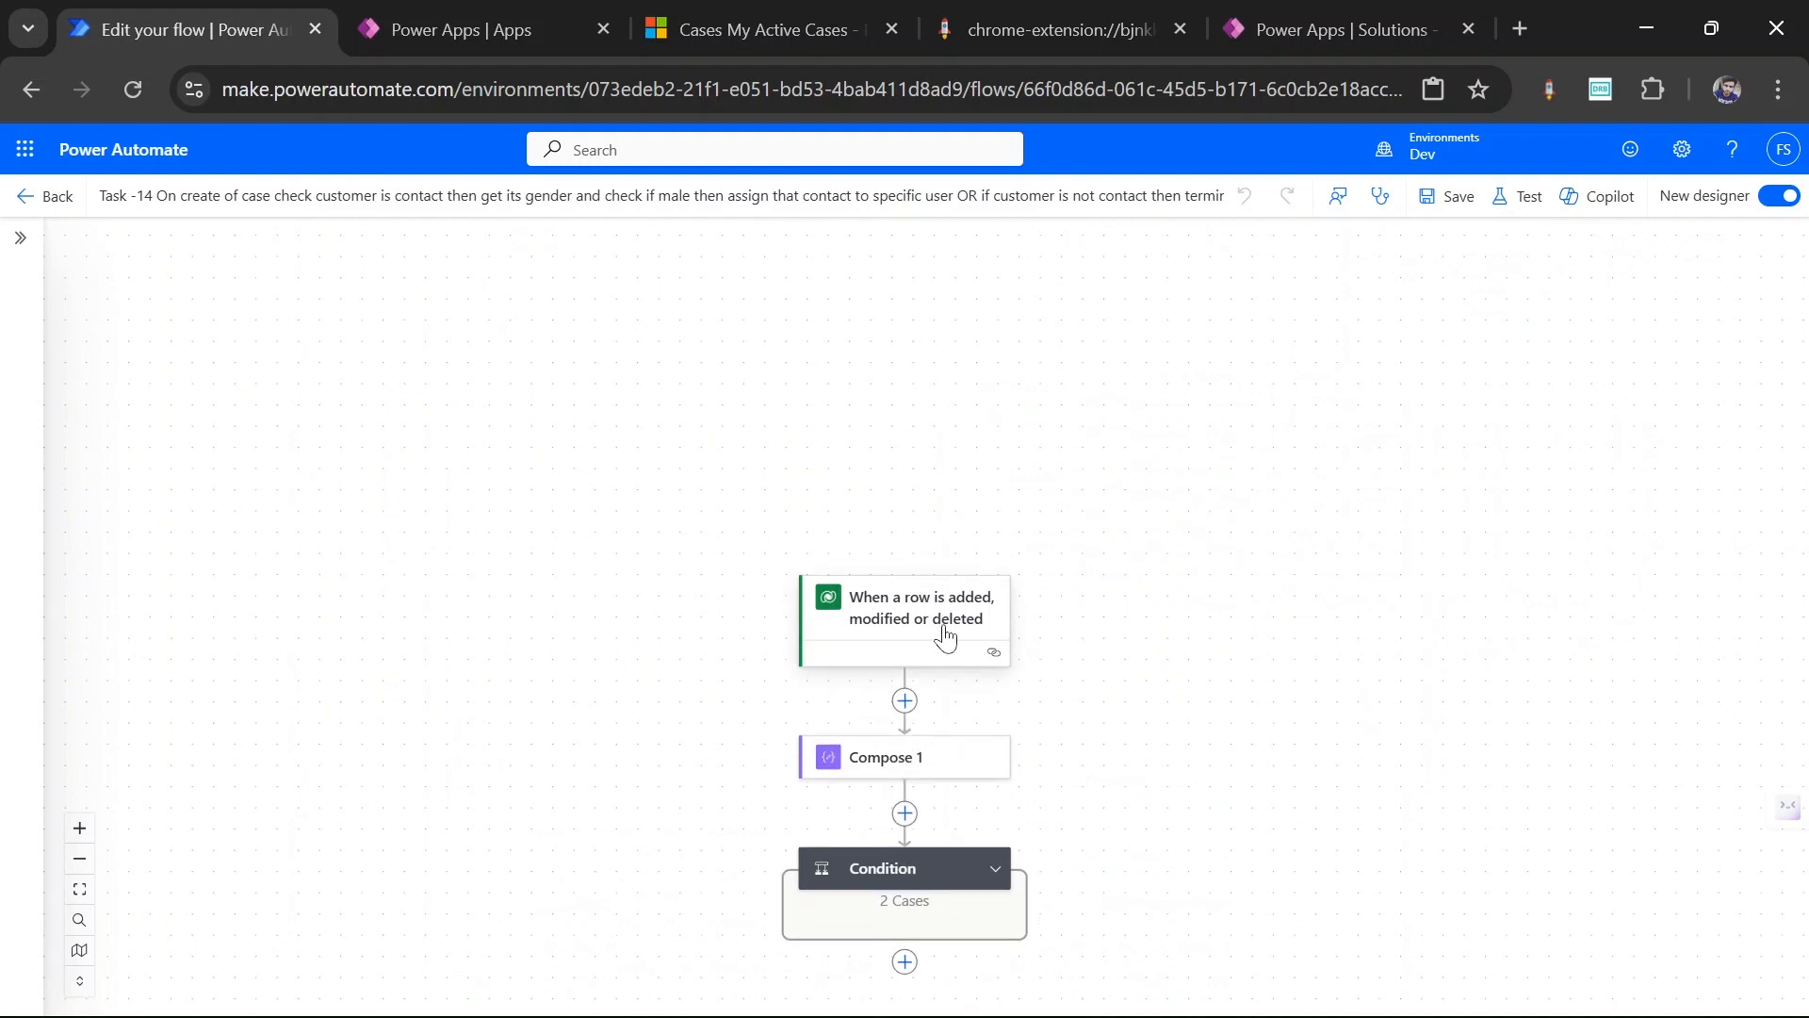
pyautogui.click(945, 637)
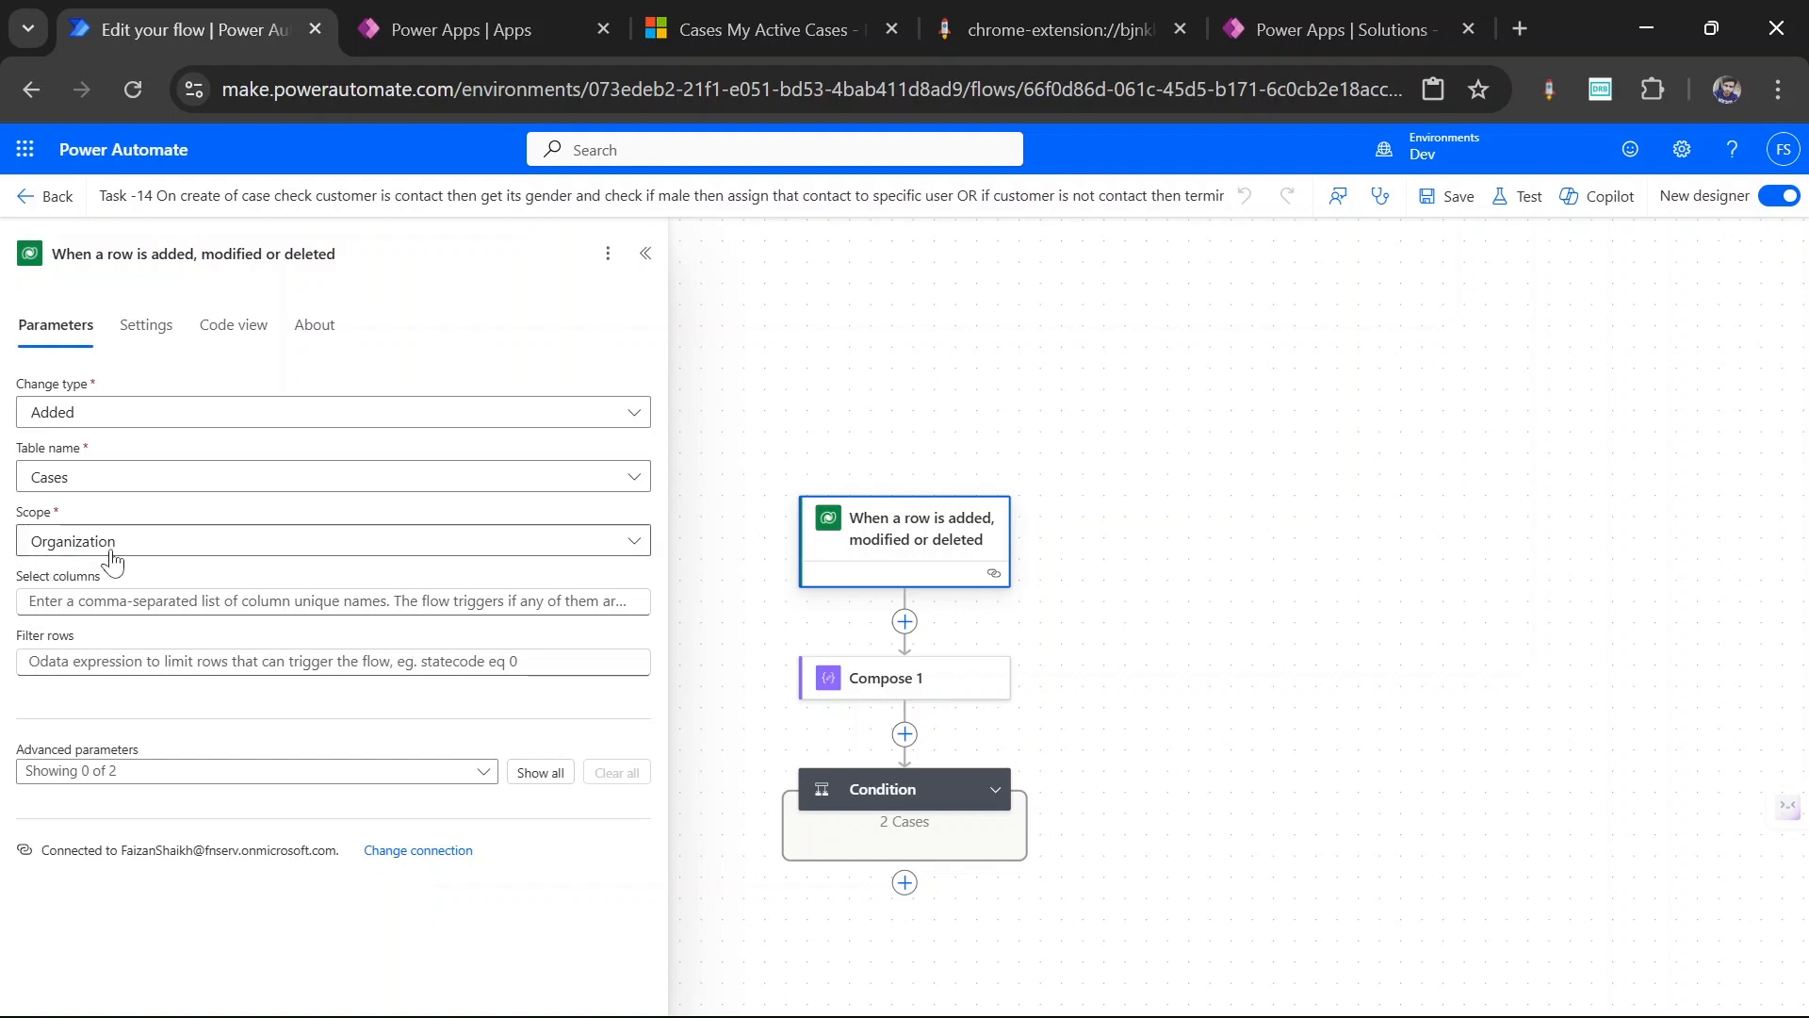
pyautogui.click(857, 702)
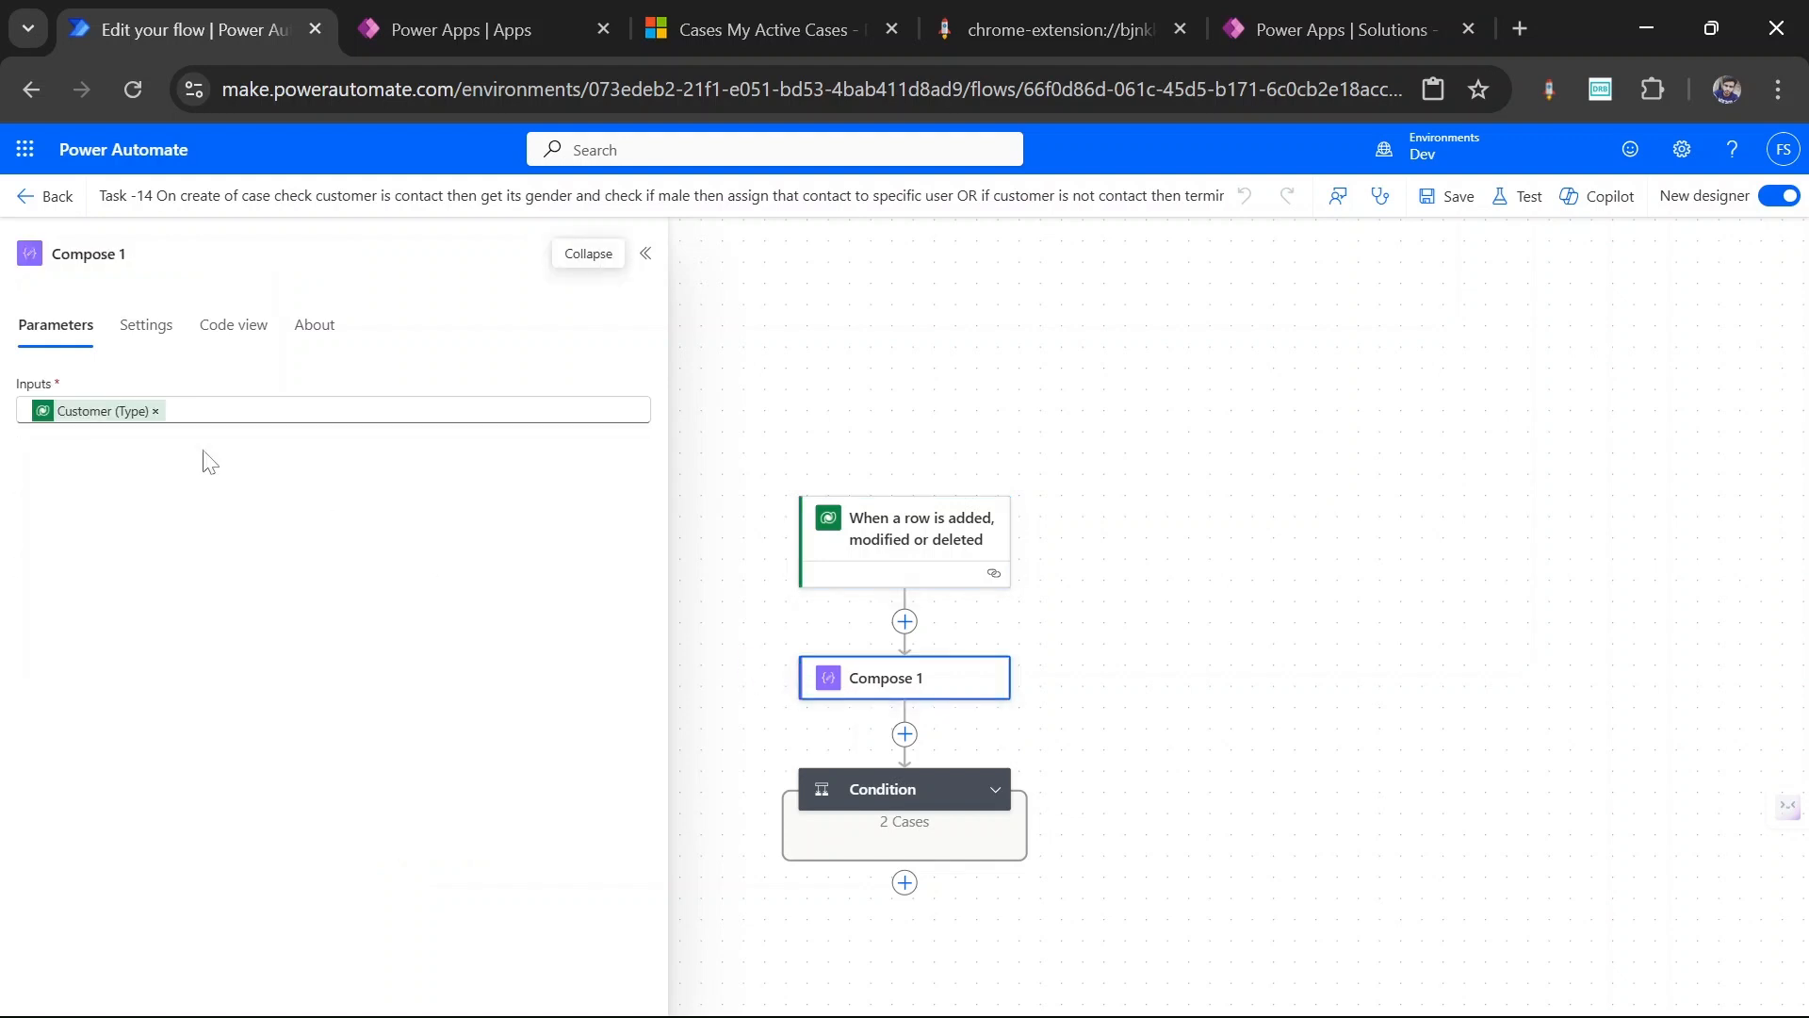
pyautogui.moveTo(106, 424)
# Step: Open the Laptop case in Dynamics 365 and list all of its fields with the Level up extension
pyautogui.click(732, 11)
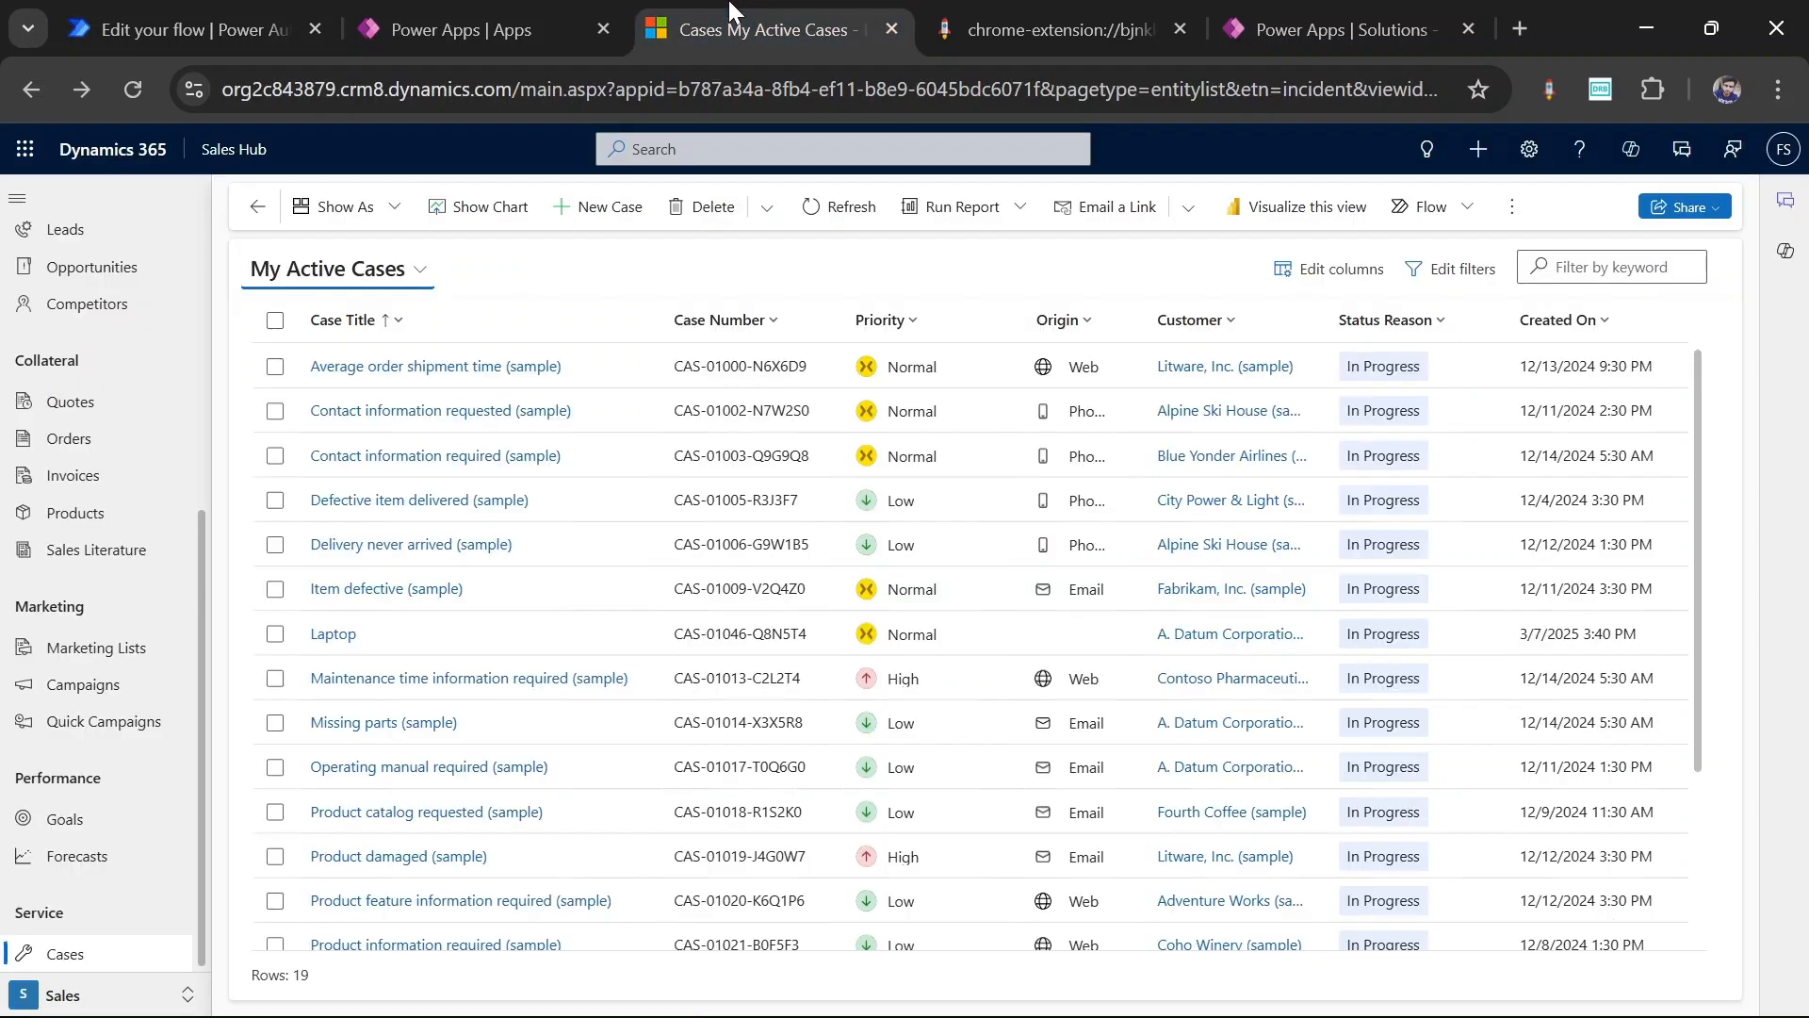
pyautogui.click(332, 635)
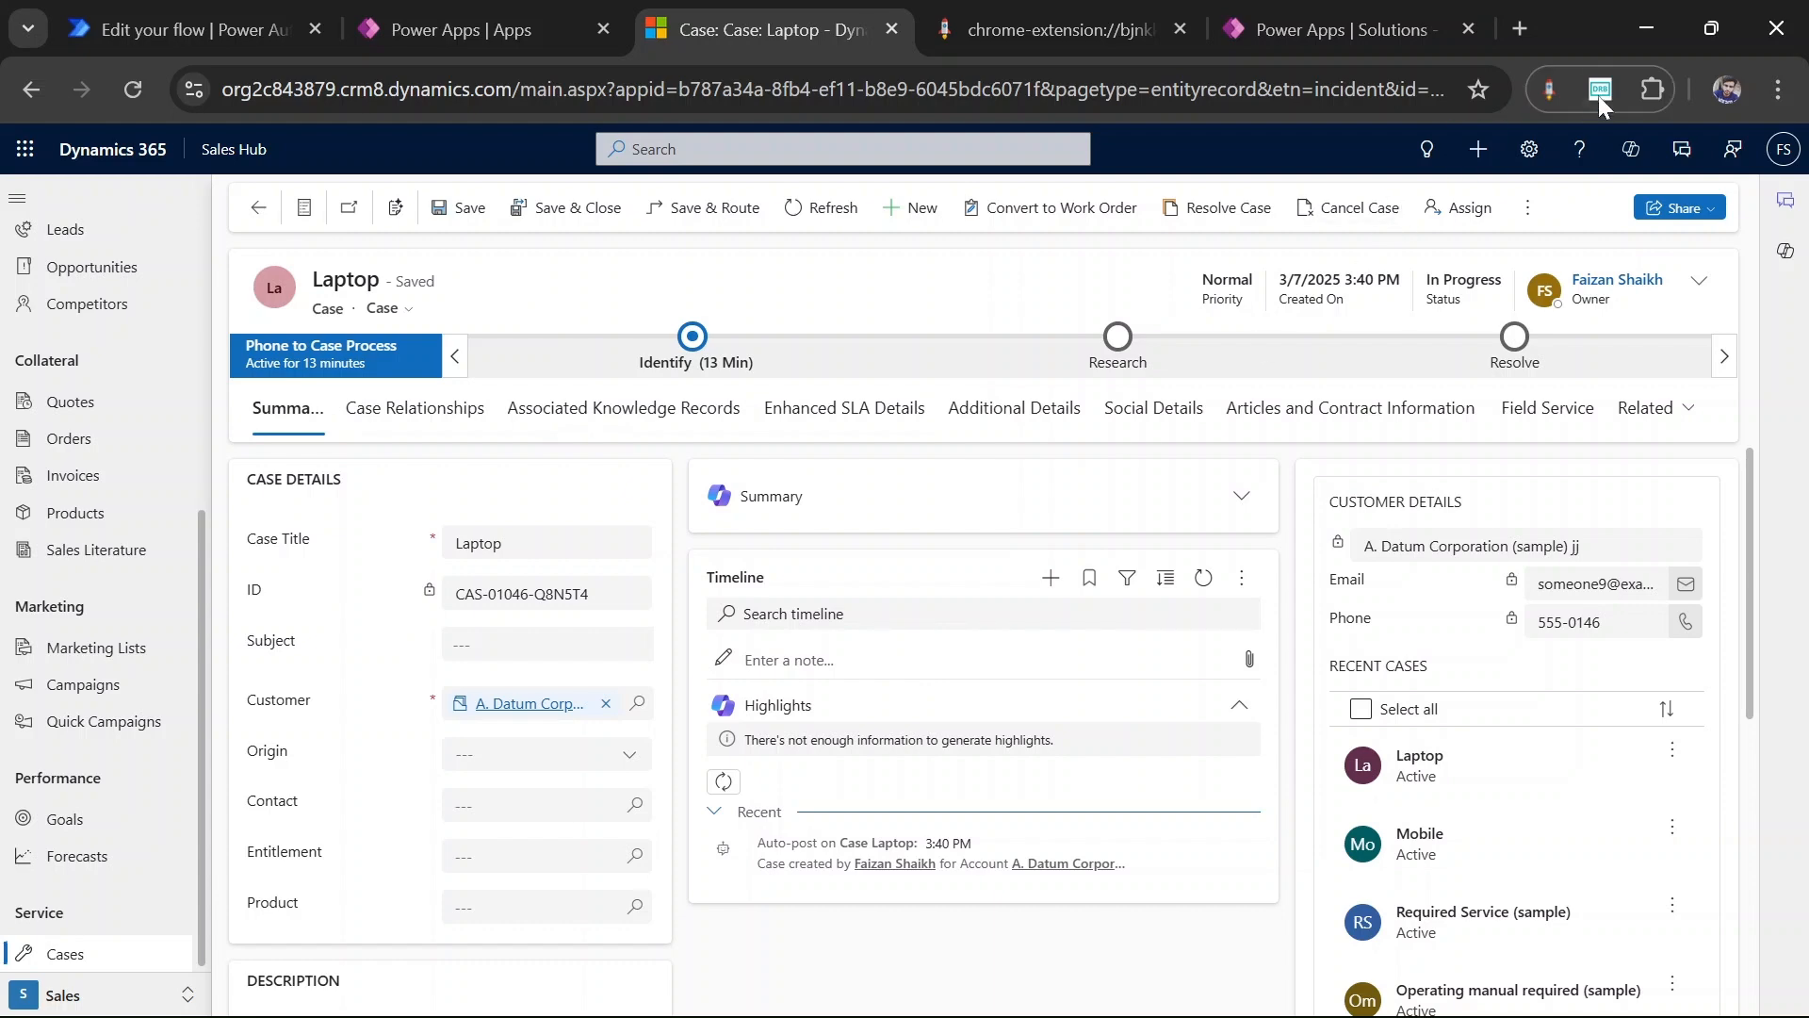
pyautogui.click(1553, 81)
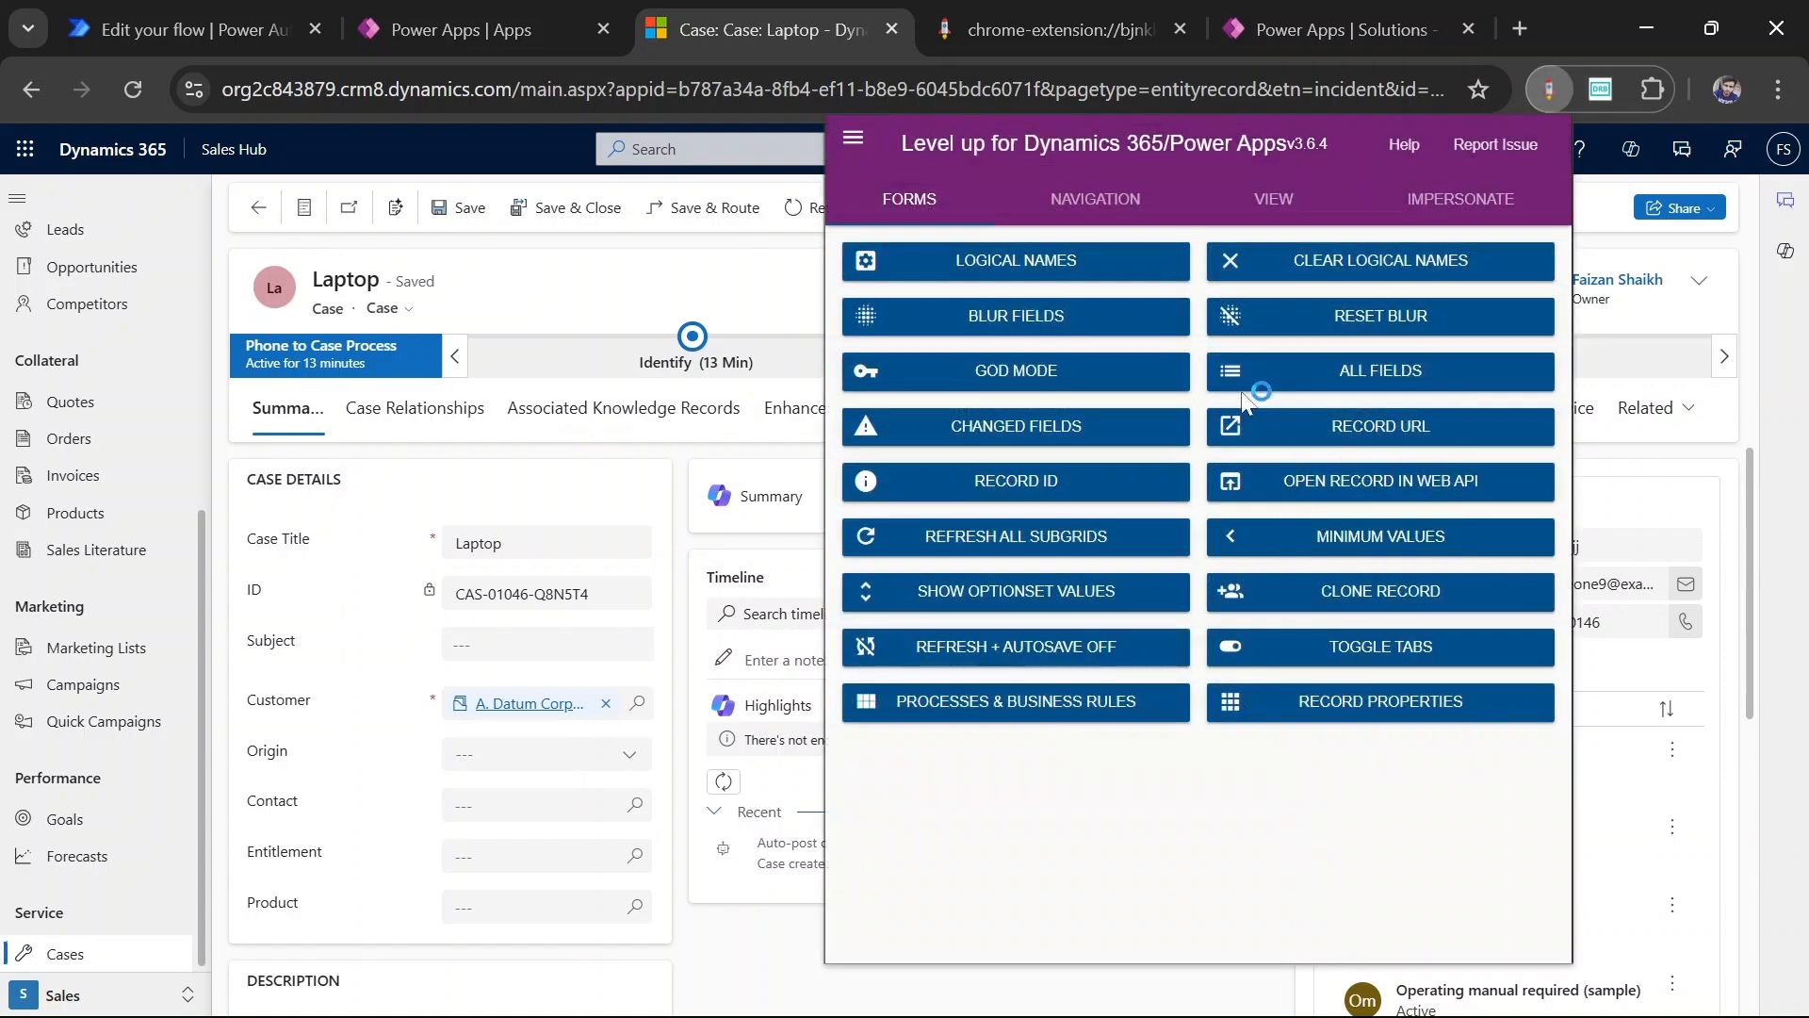
pyautogui.click(1340, 367)
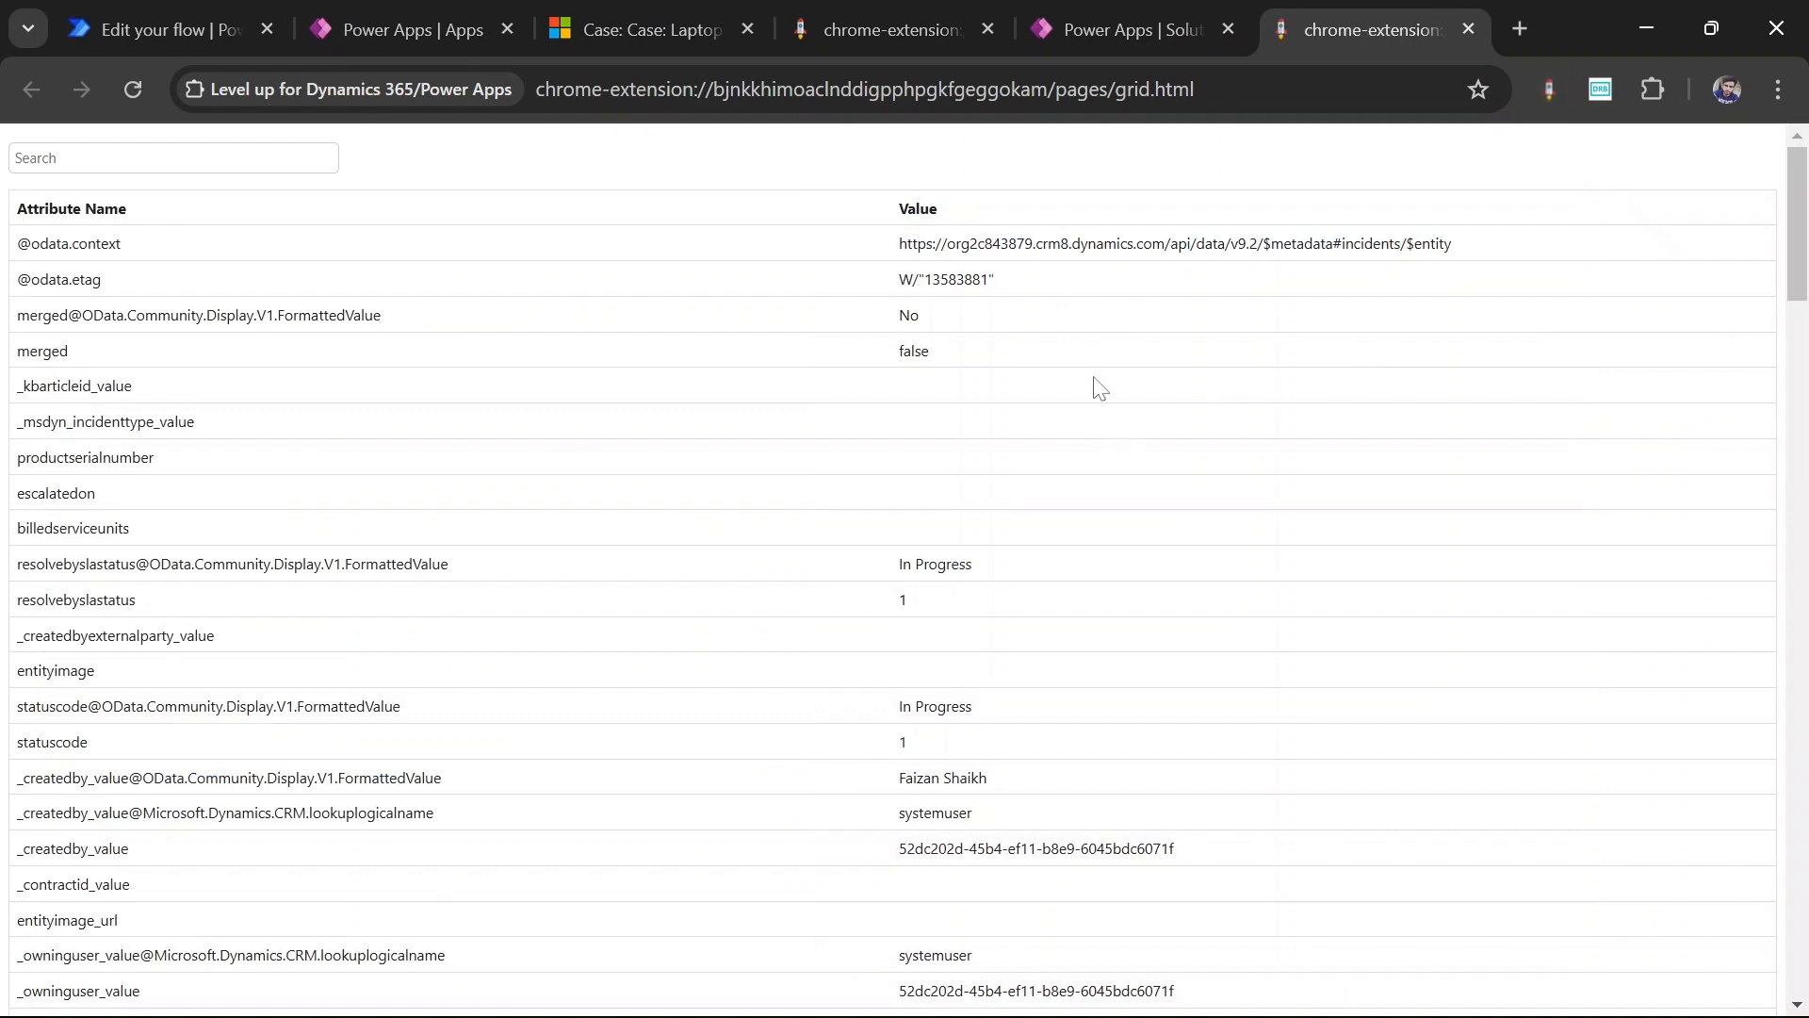
# Step: Find "account" in the case's attribute list and examine the customer lookup's formatted value and lookuplogicalname attribute
pyautogui.hotkey('ctrl', 'f')
pyautogui.write('account')
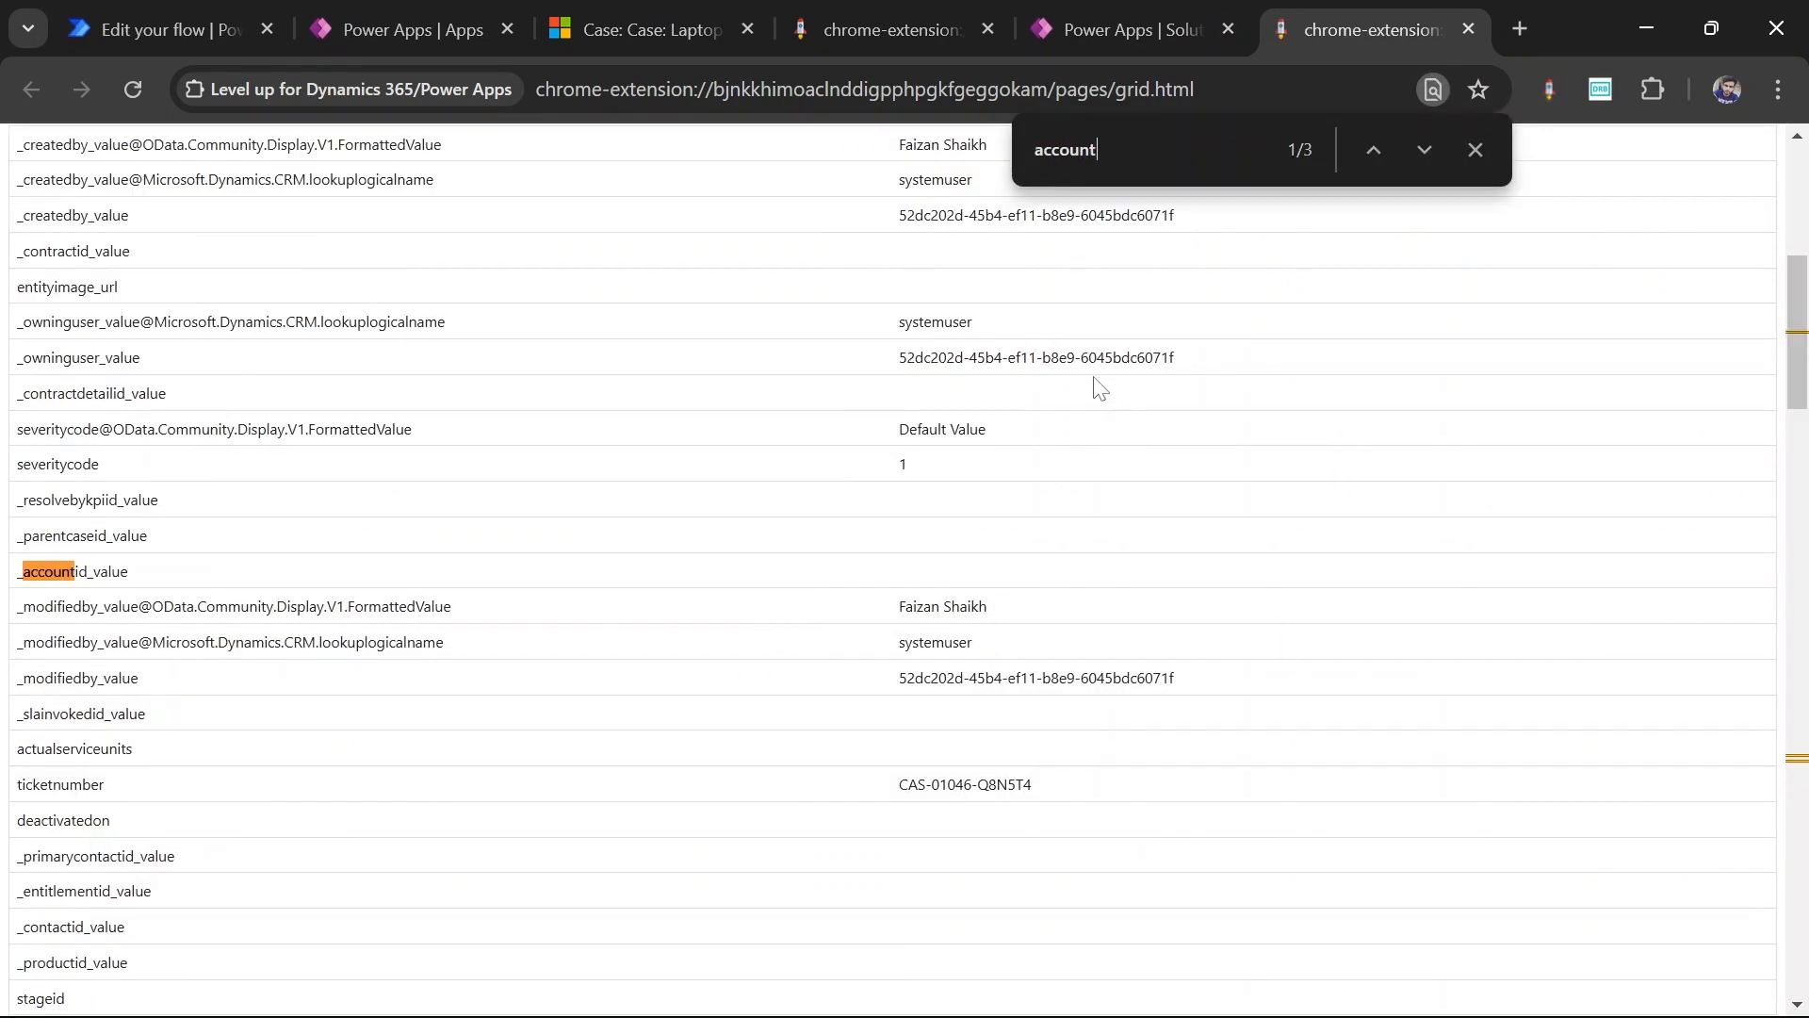
pyautogui.press('Return')
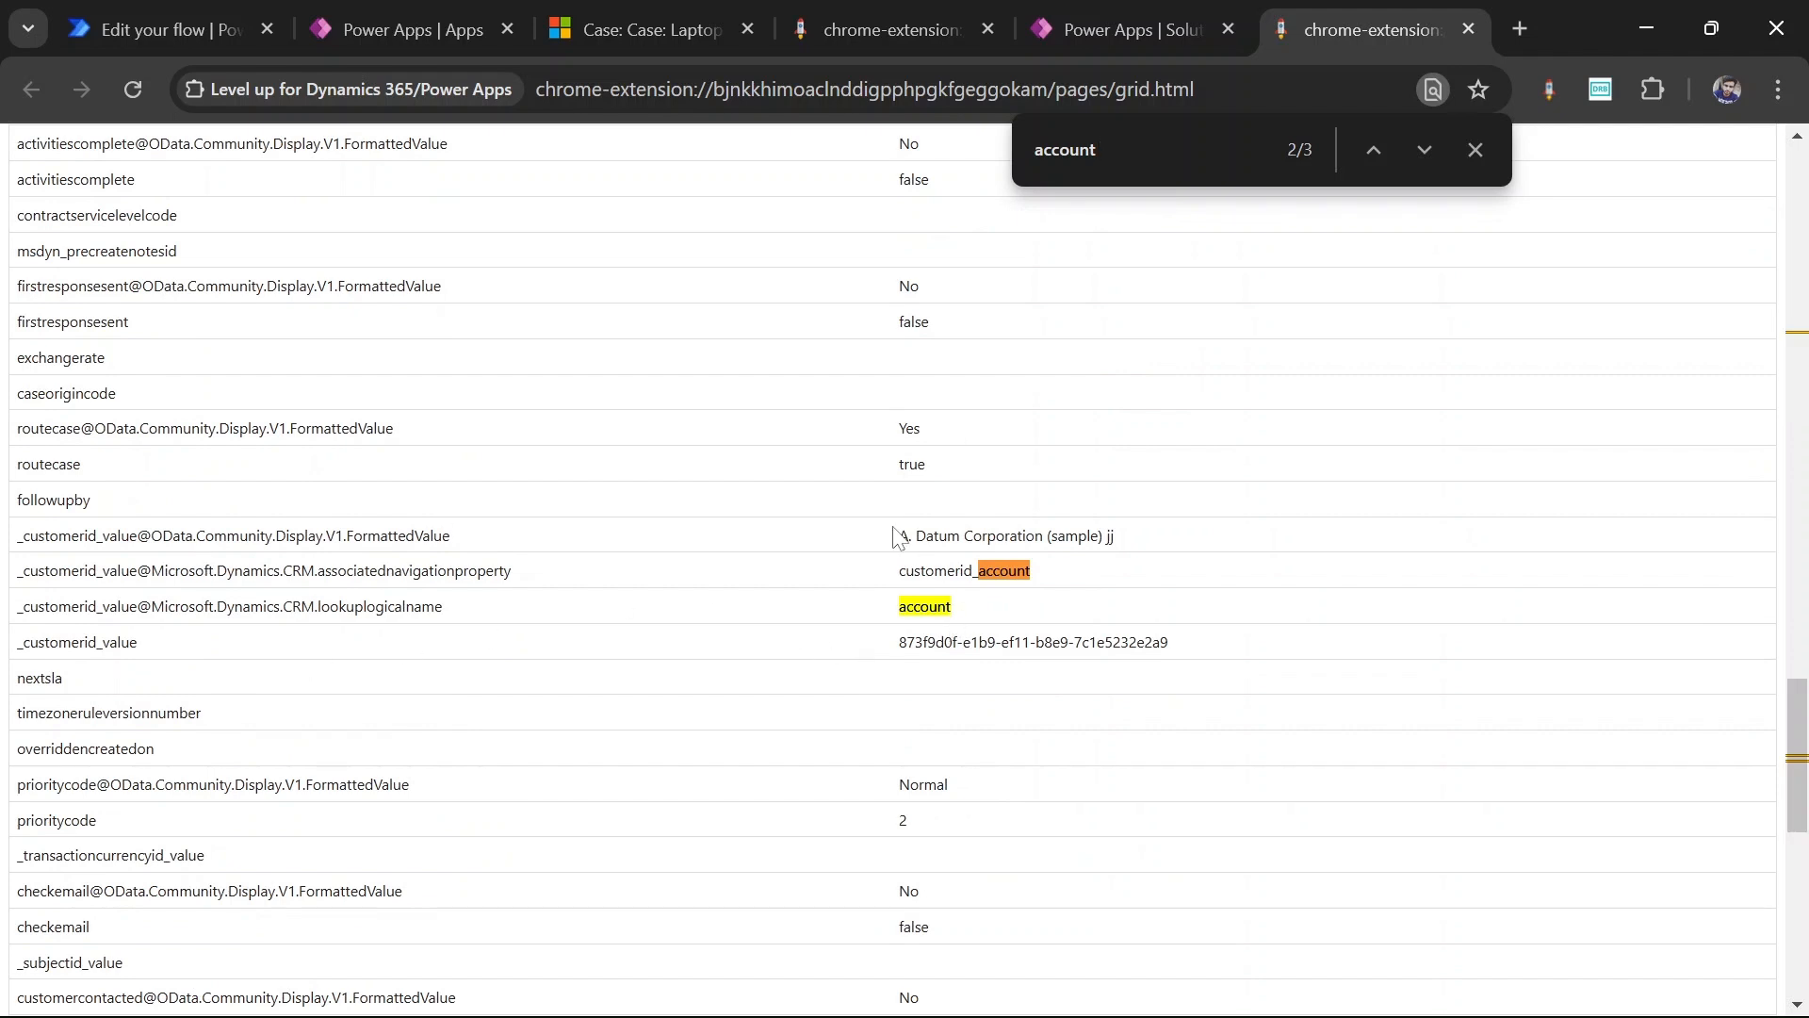
pyautogui.moveTo(894, 528); pyautogui.dragTo(1138, 540)
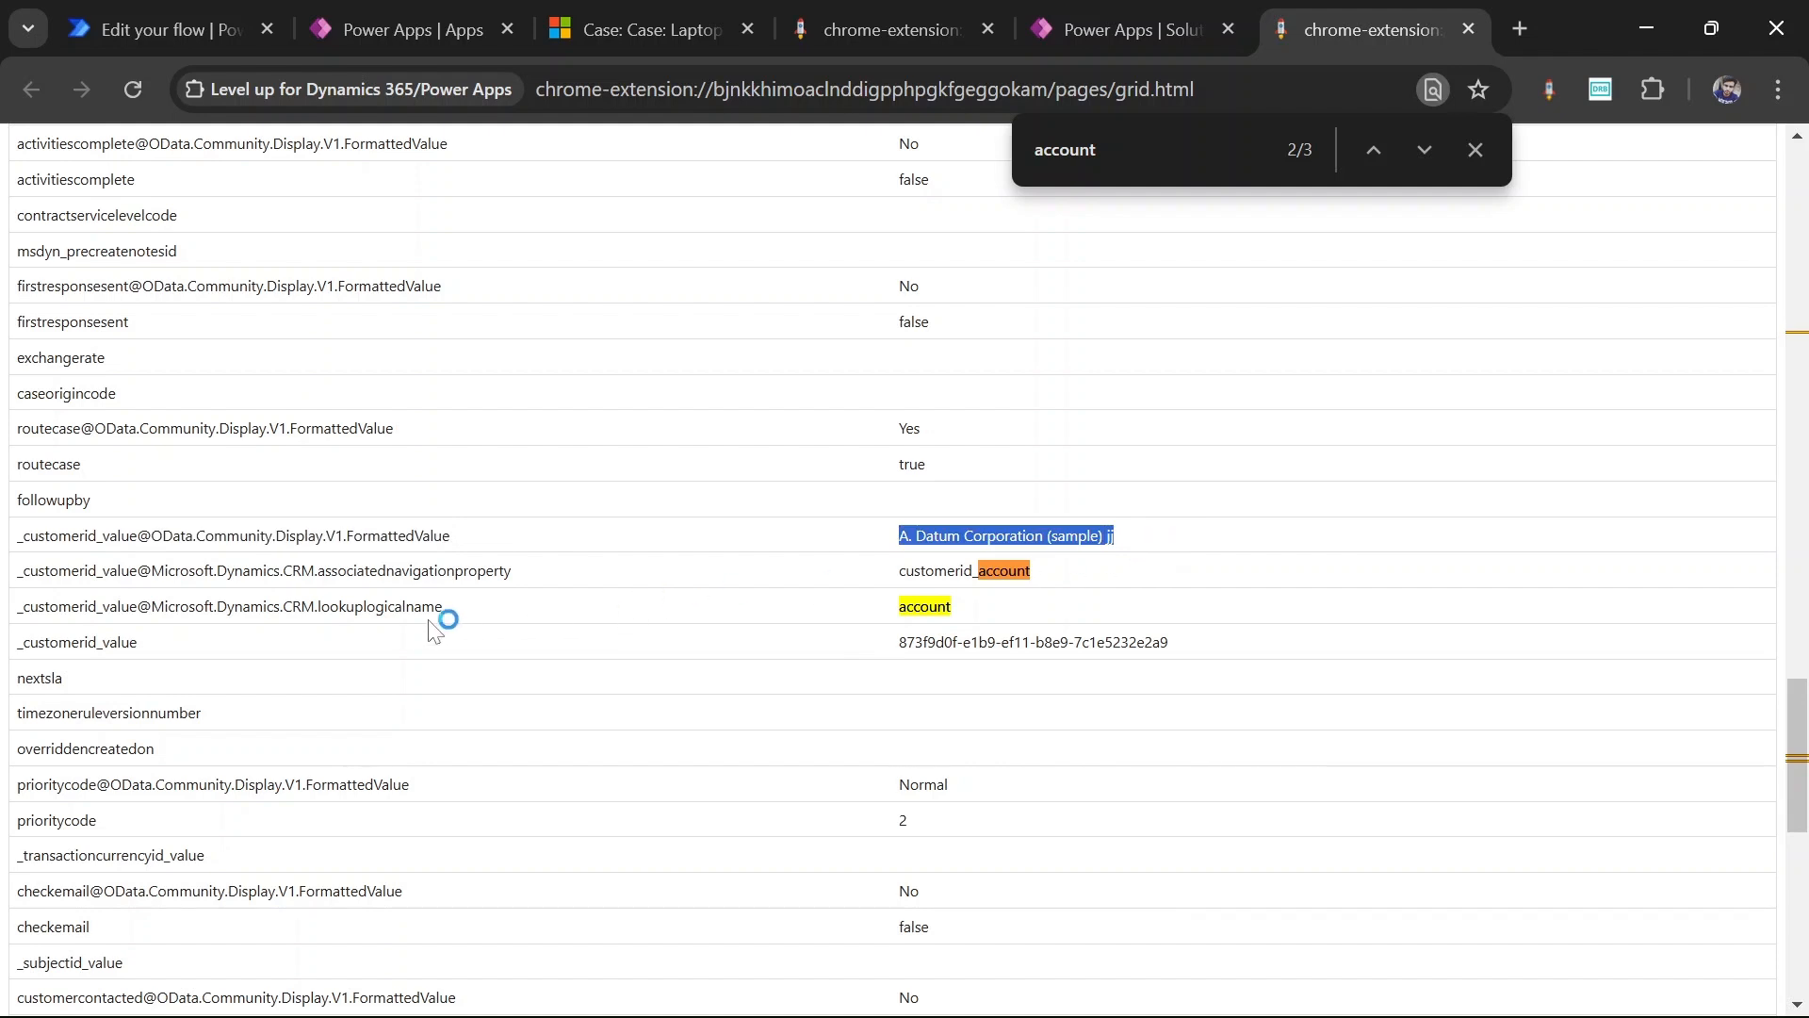
pyautogui.moveTo(451, 617); pyautogui.dragTo(17, 622)
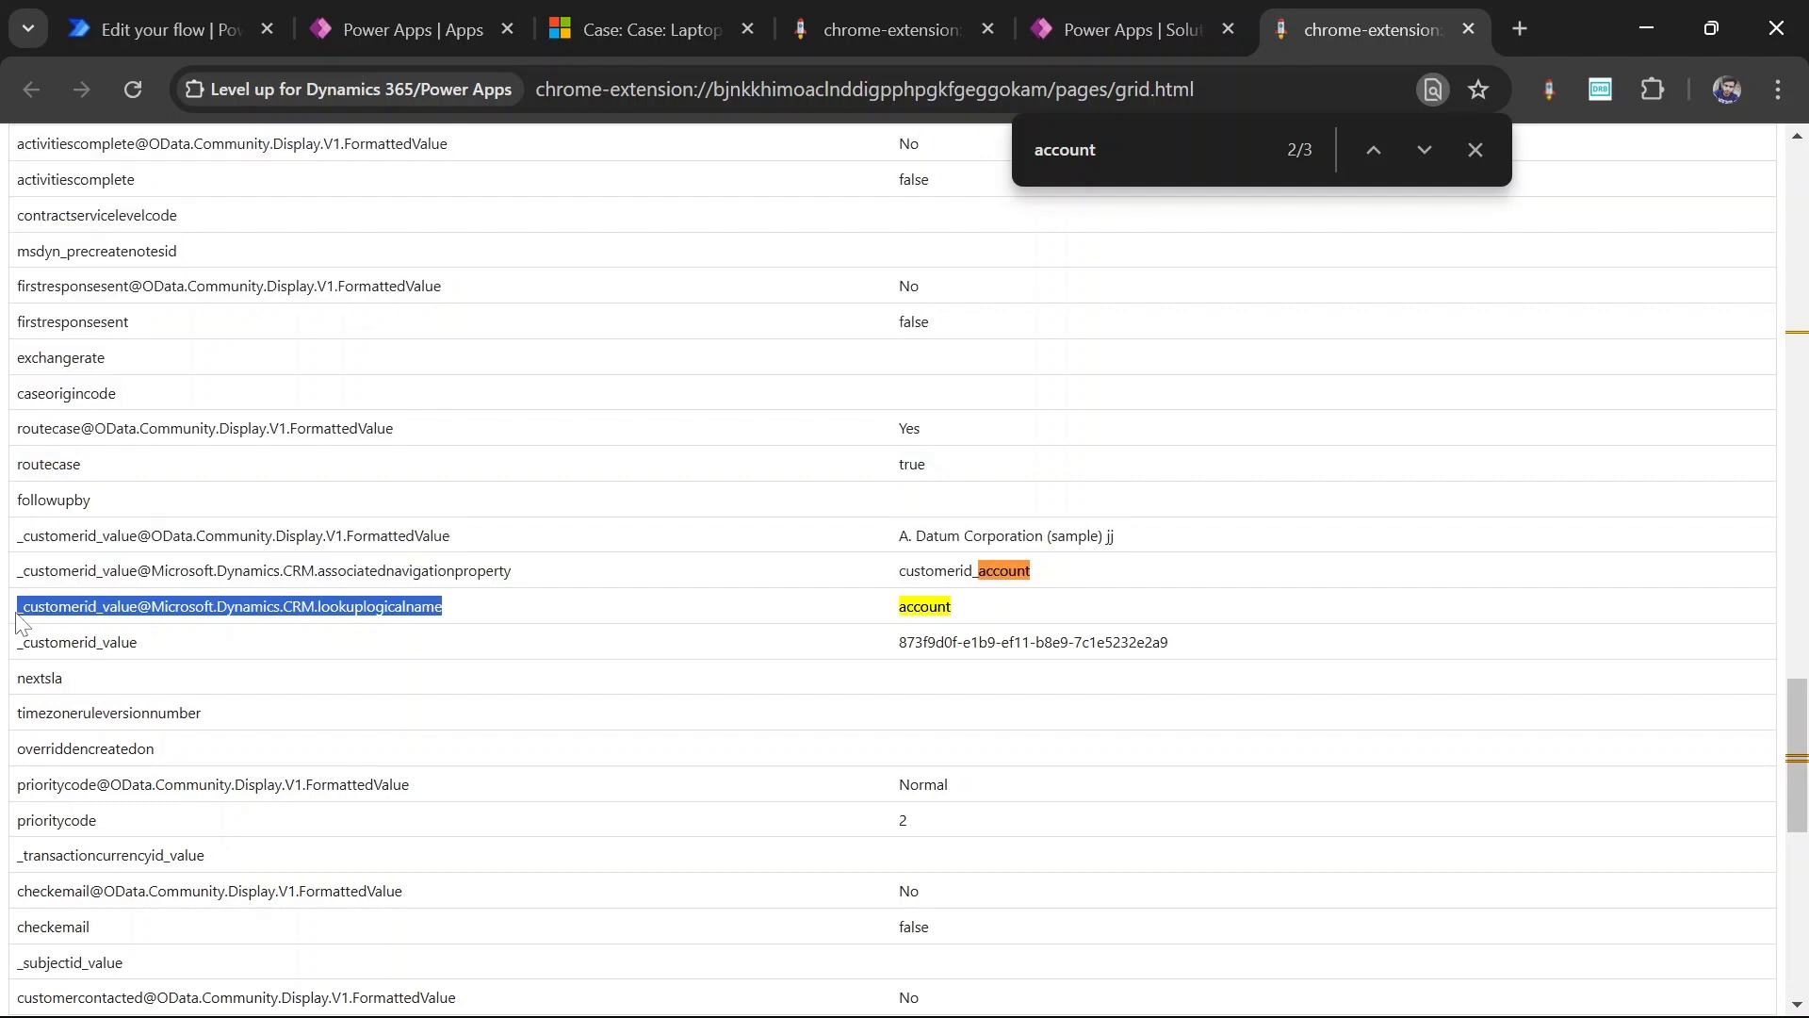
pyautogui.doubleClick(925, 608)
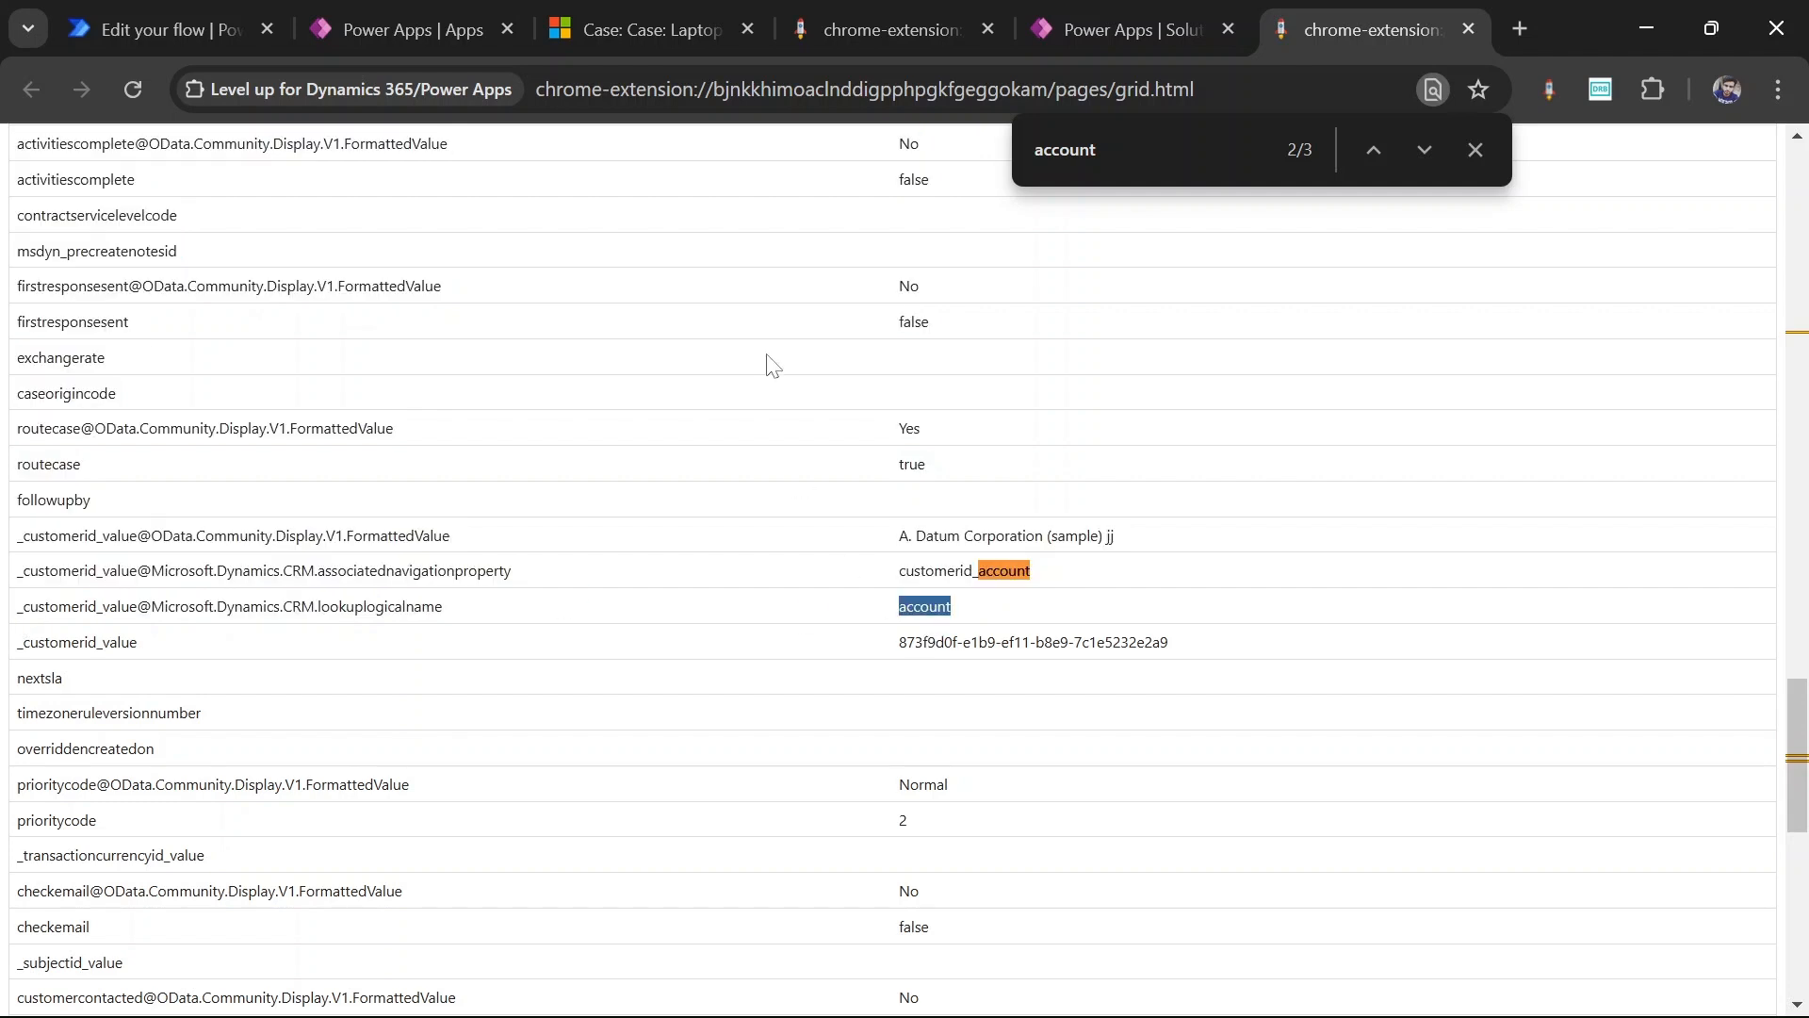
pyautogui.click(975, 624)
pyautogui.doubleClick(925, 607)
# Step: Check the Laptop case's Customer field against the Customer (Type) input of Compose 1 in the flow
pyautogui.click(405, 29)
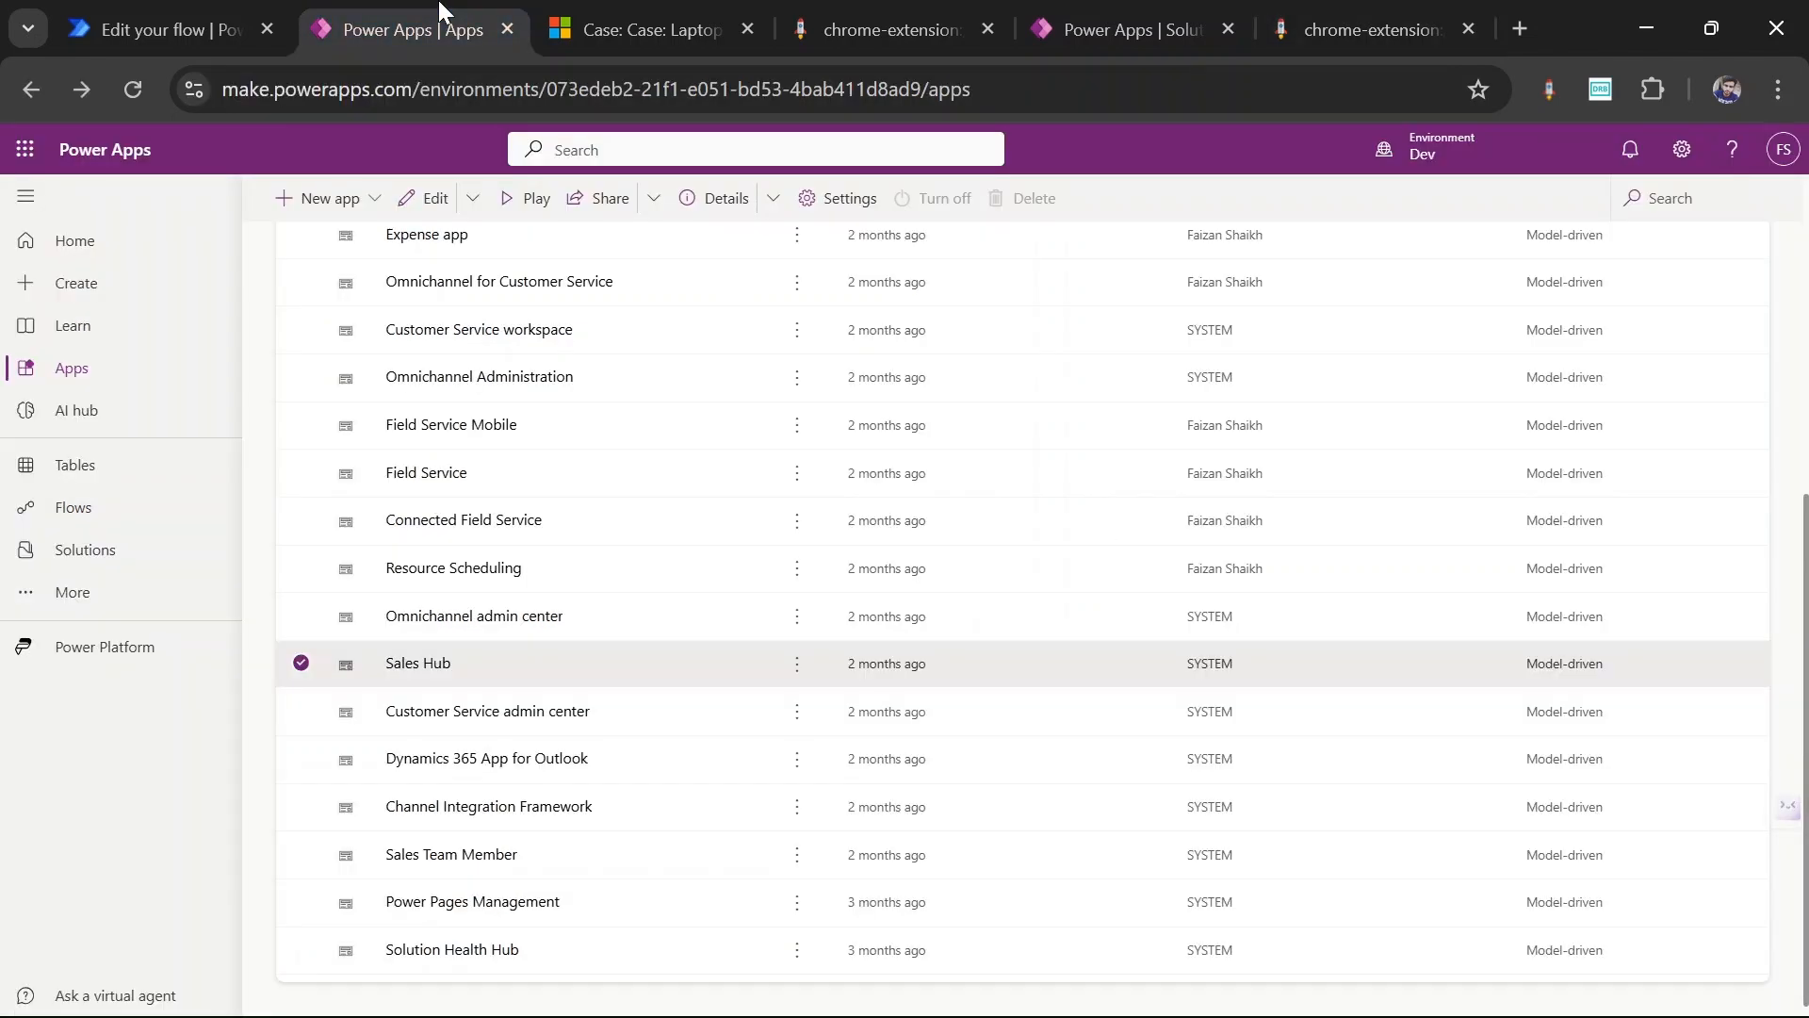
pyautogui.click(765, 11)
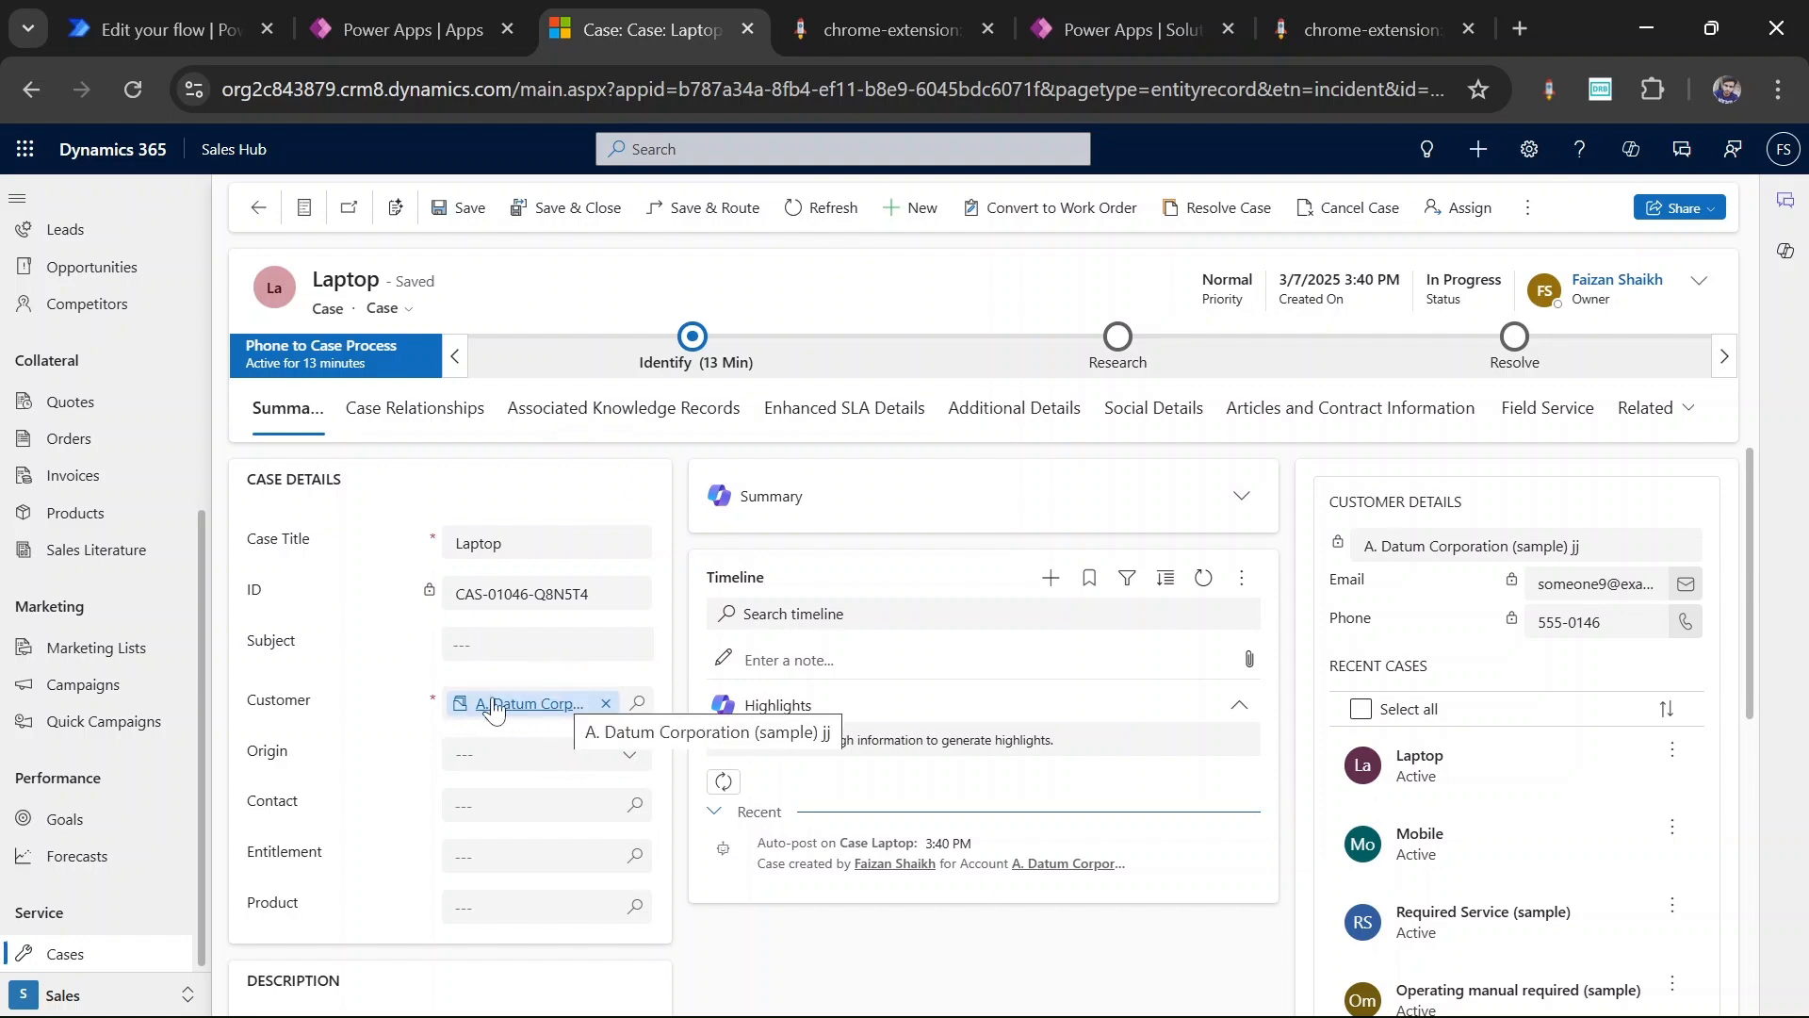
pyautogui.click(238, 8)
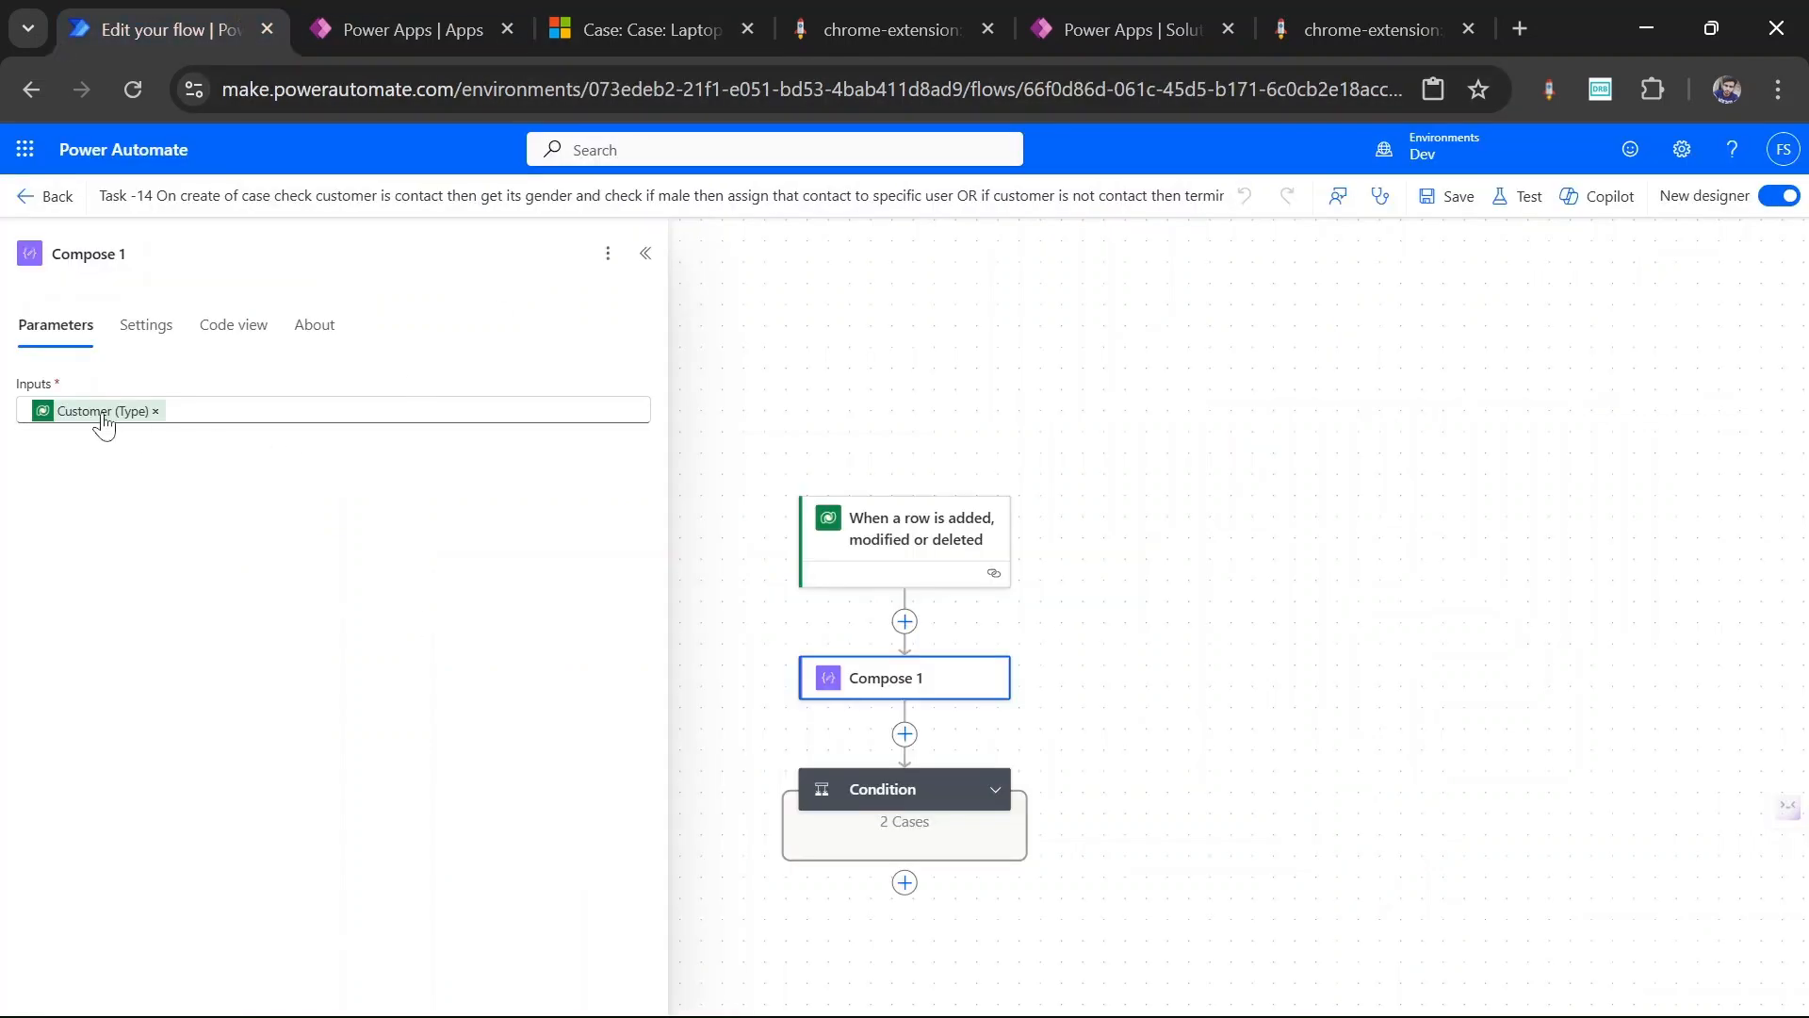
pyautogui.moveTo(100, 417)
# Step: Expand the flow's Condition, review its contact comparison, and check the customer lookuplogicalname attribute in the earlier field list
pyautogui.click(999, 796)
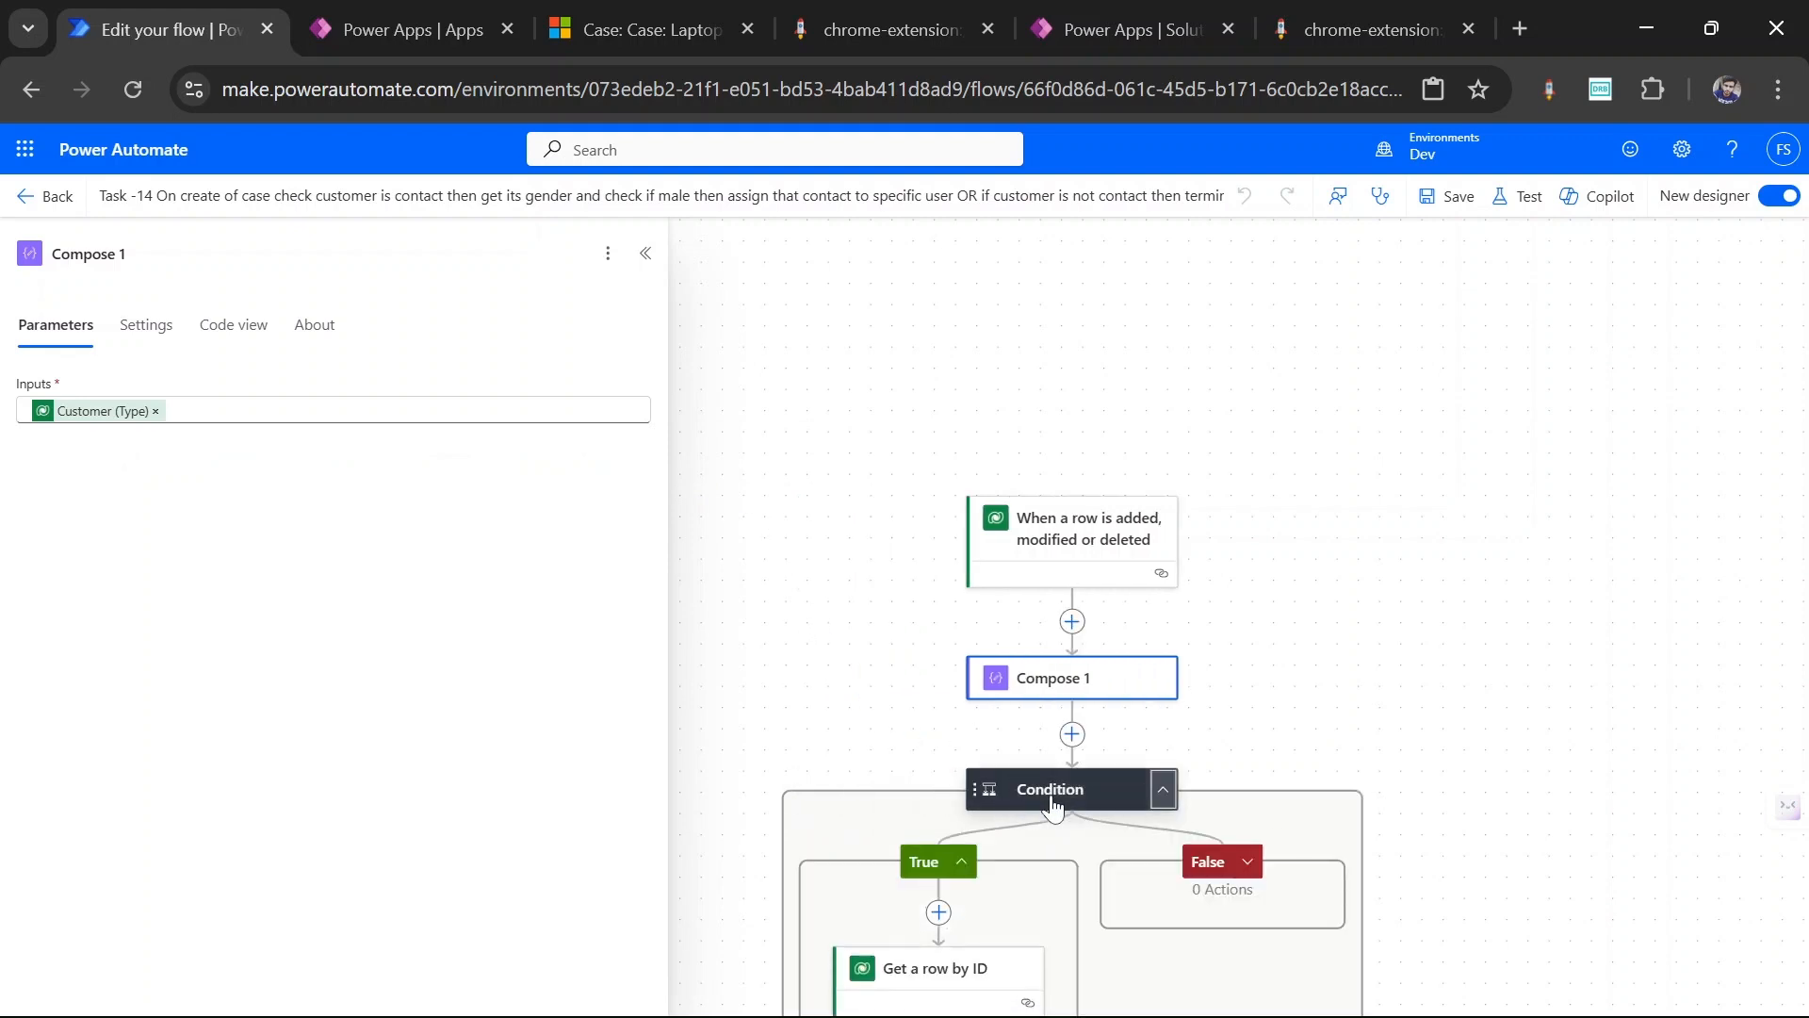
pyautogui.click(1063, 803)
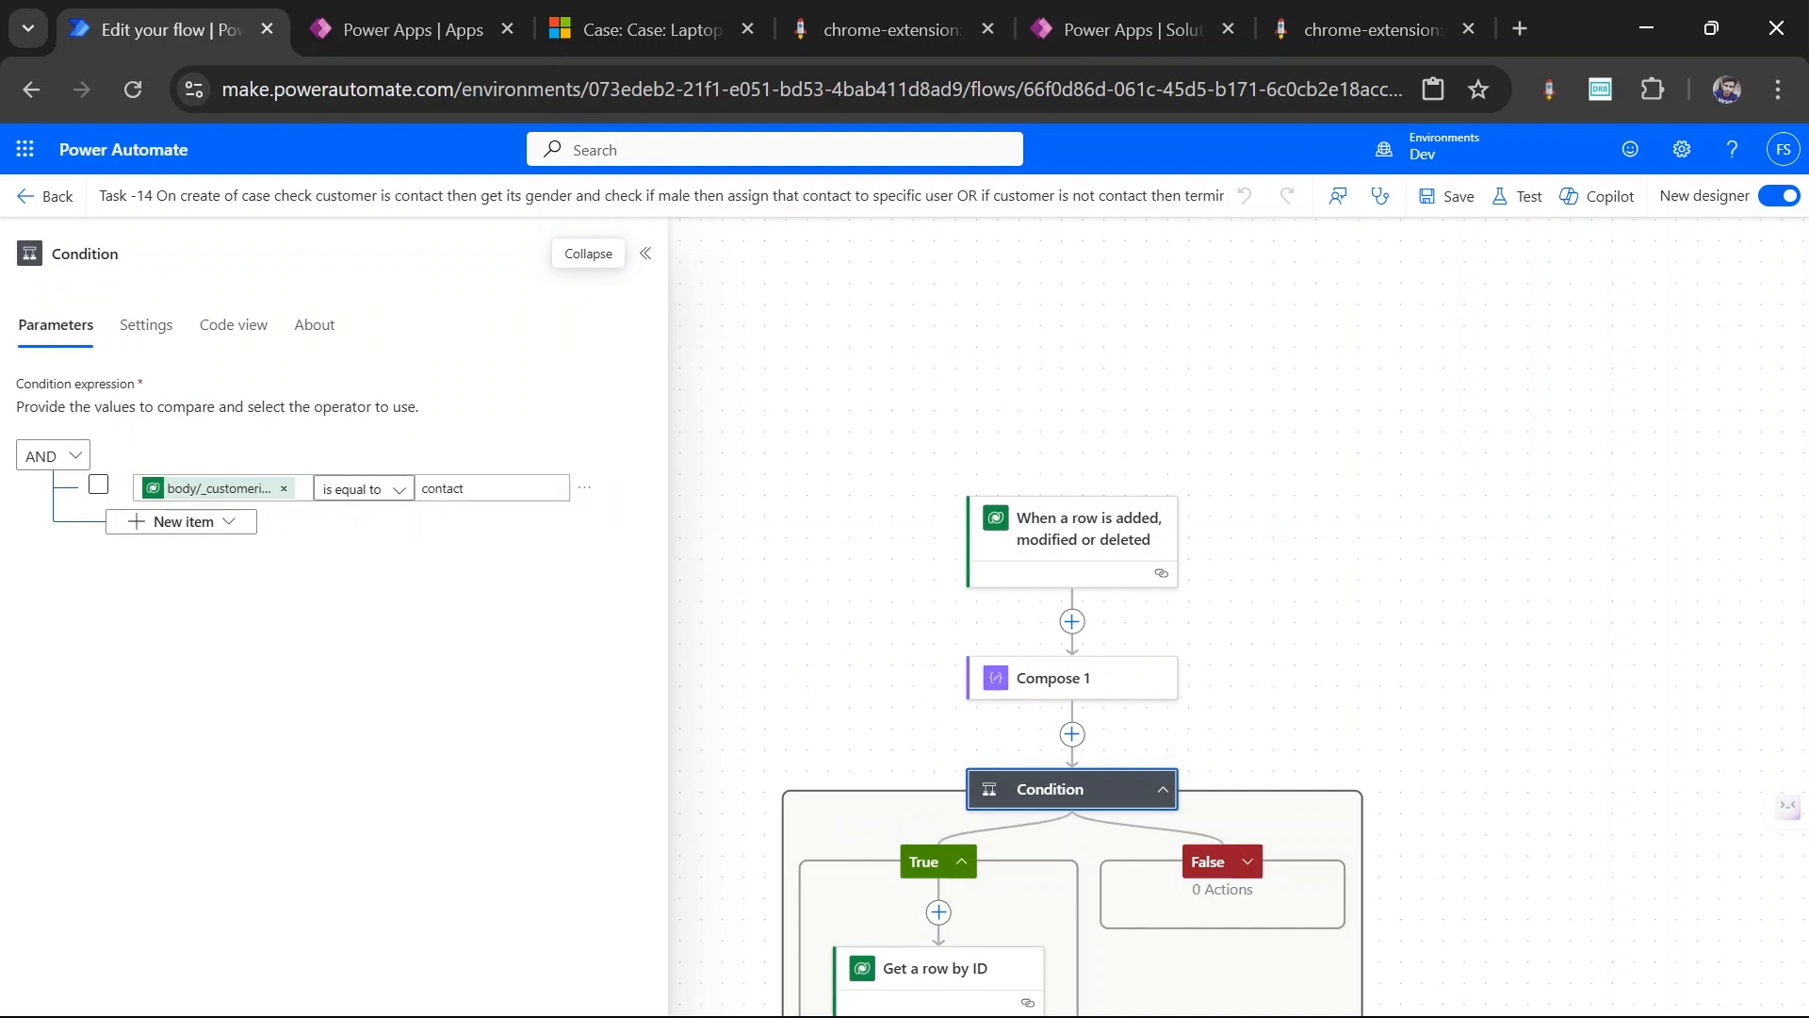
pyautogui.click(463, 488)
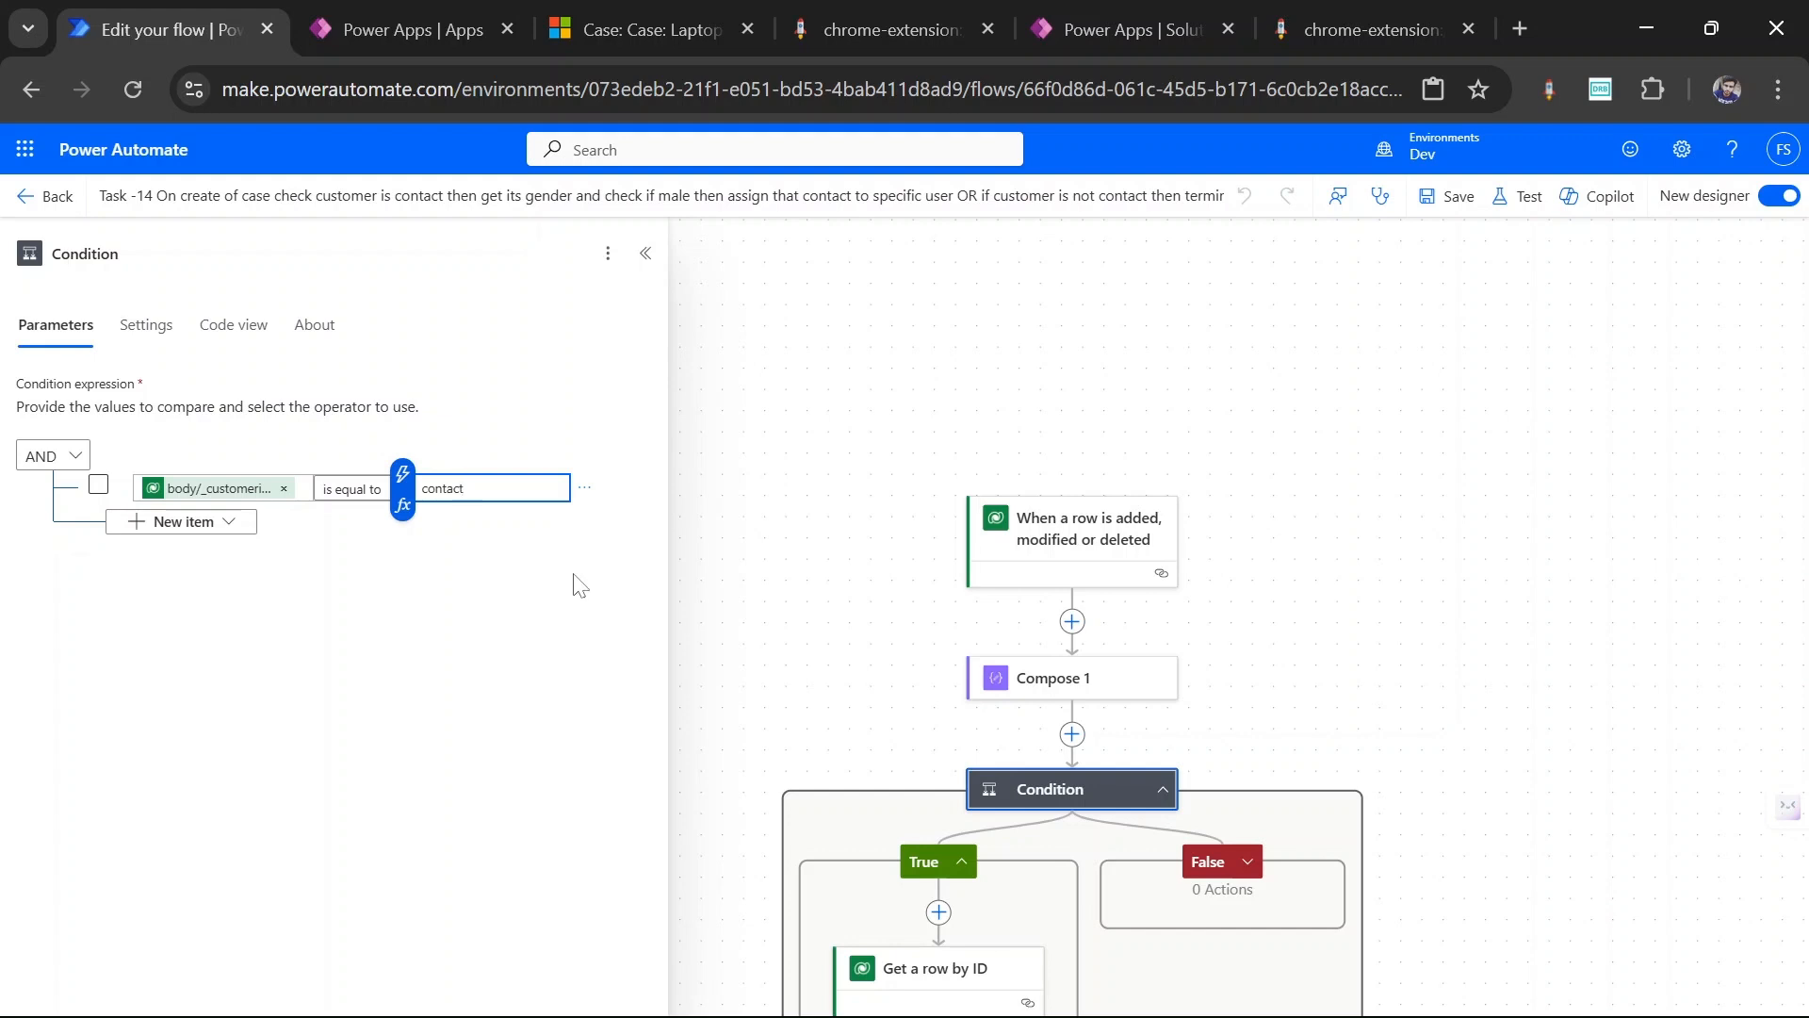
pyautogui.scroll(-1, 933, 560)
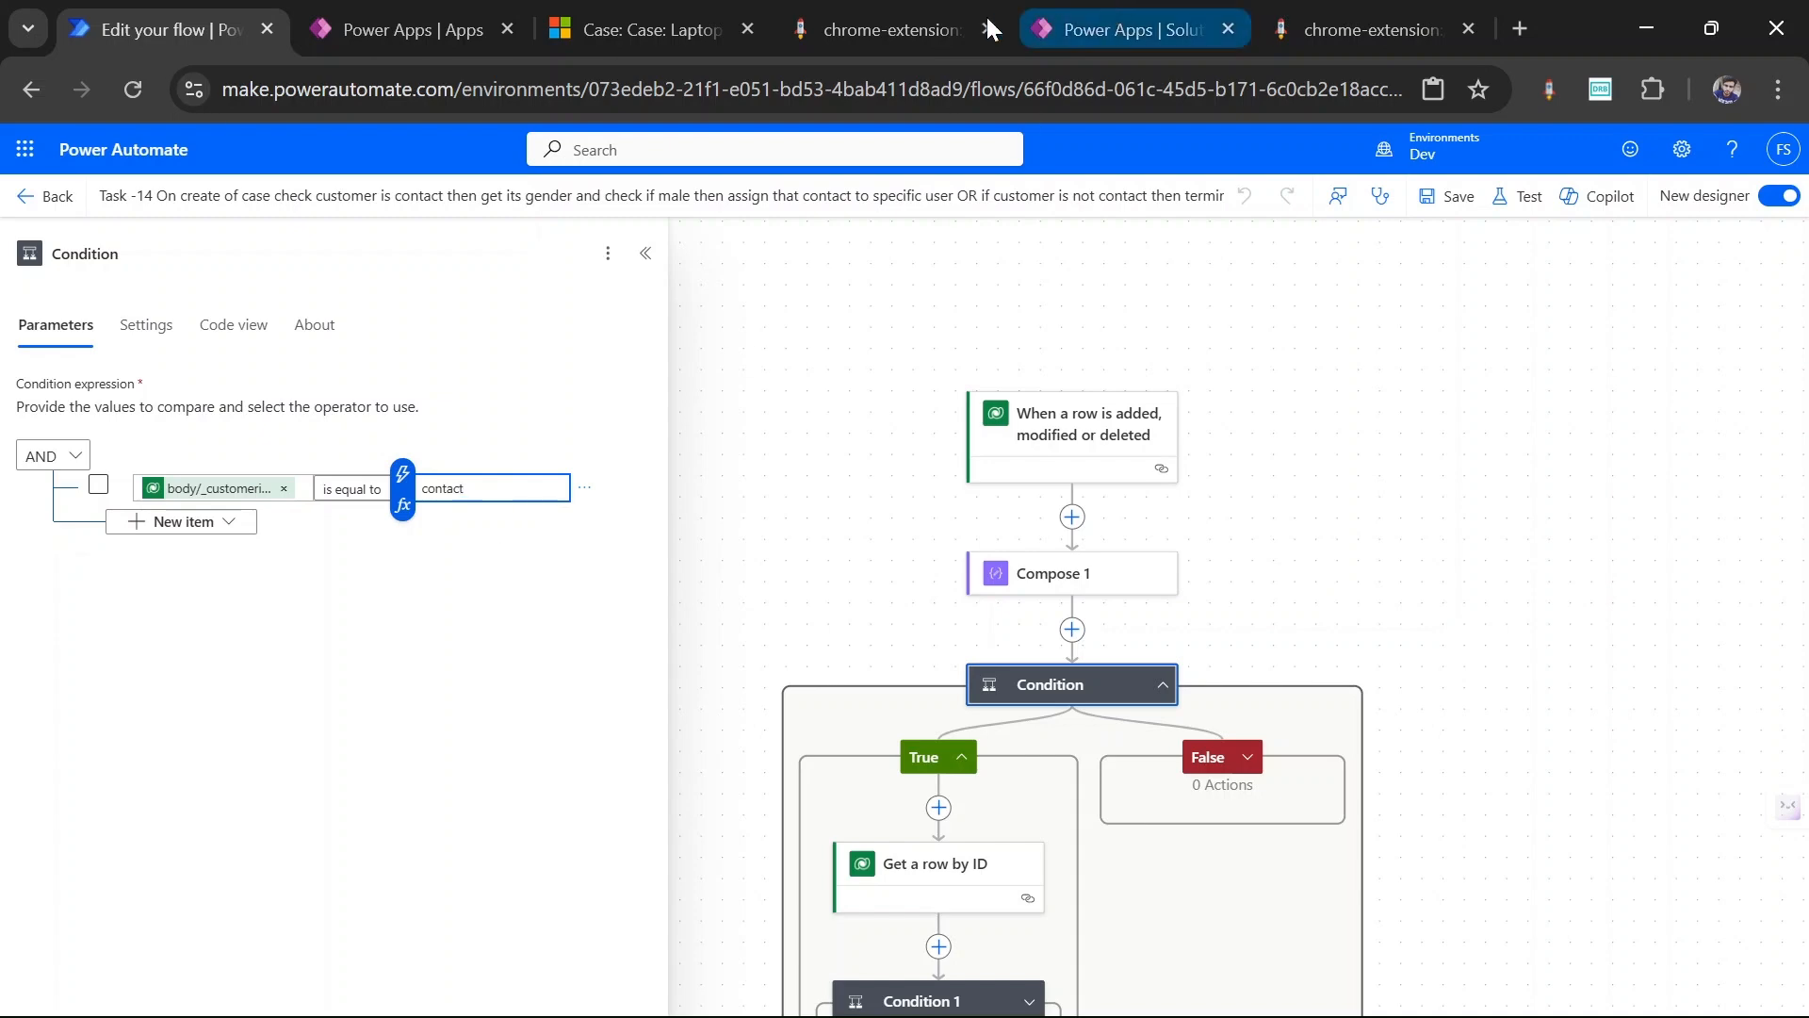
pyautogui.click(927, 8)
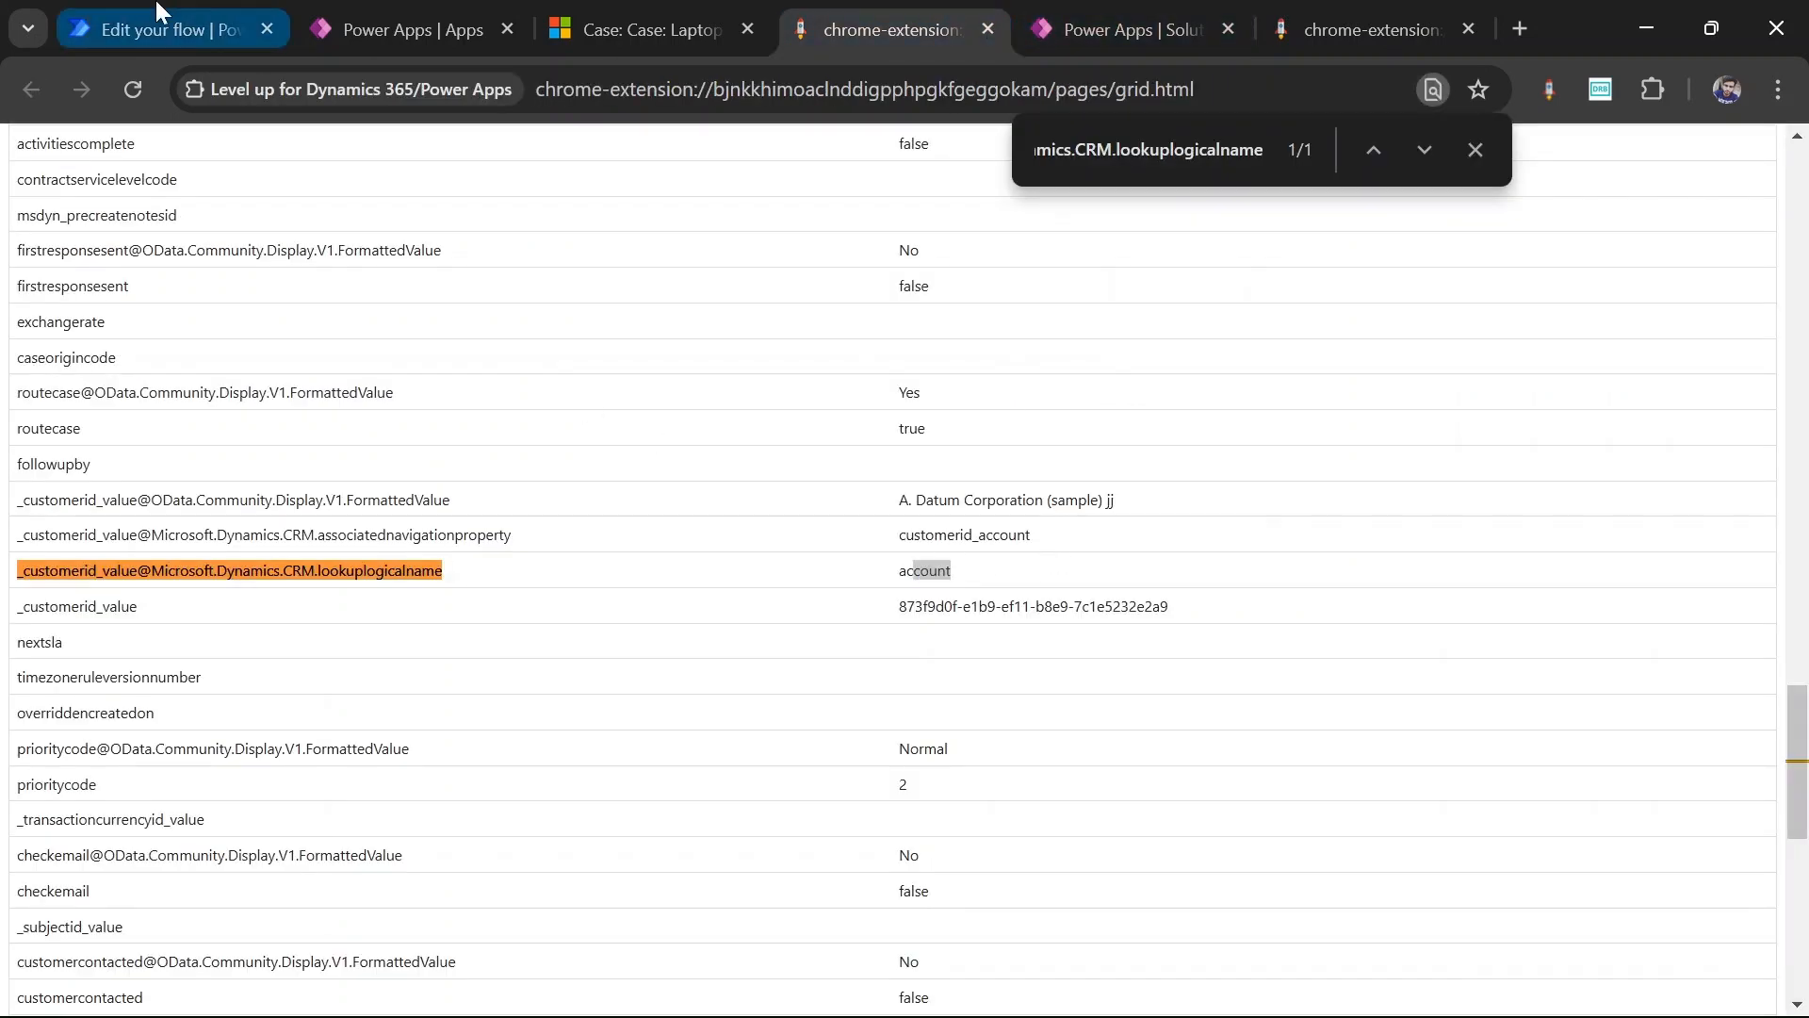
pyautogui.click(170, 30)
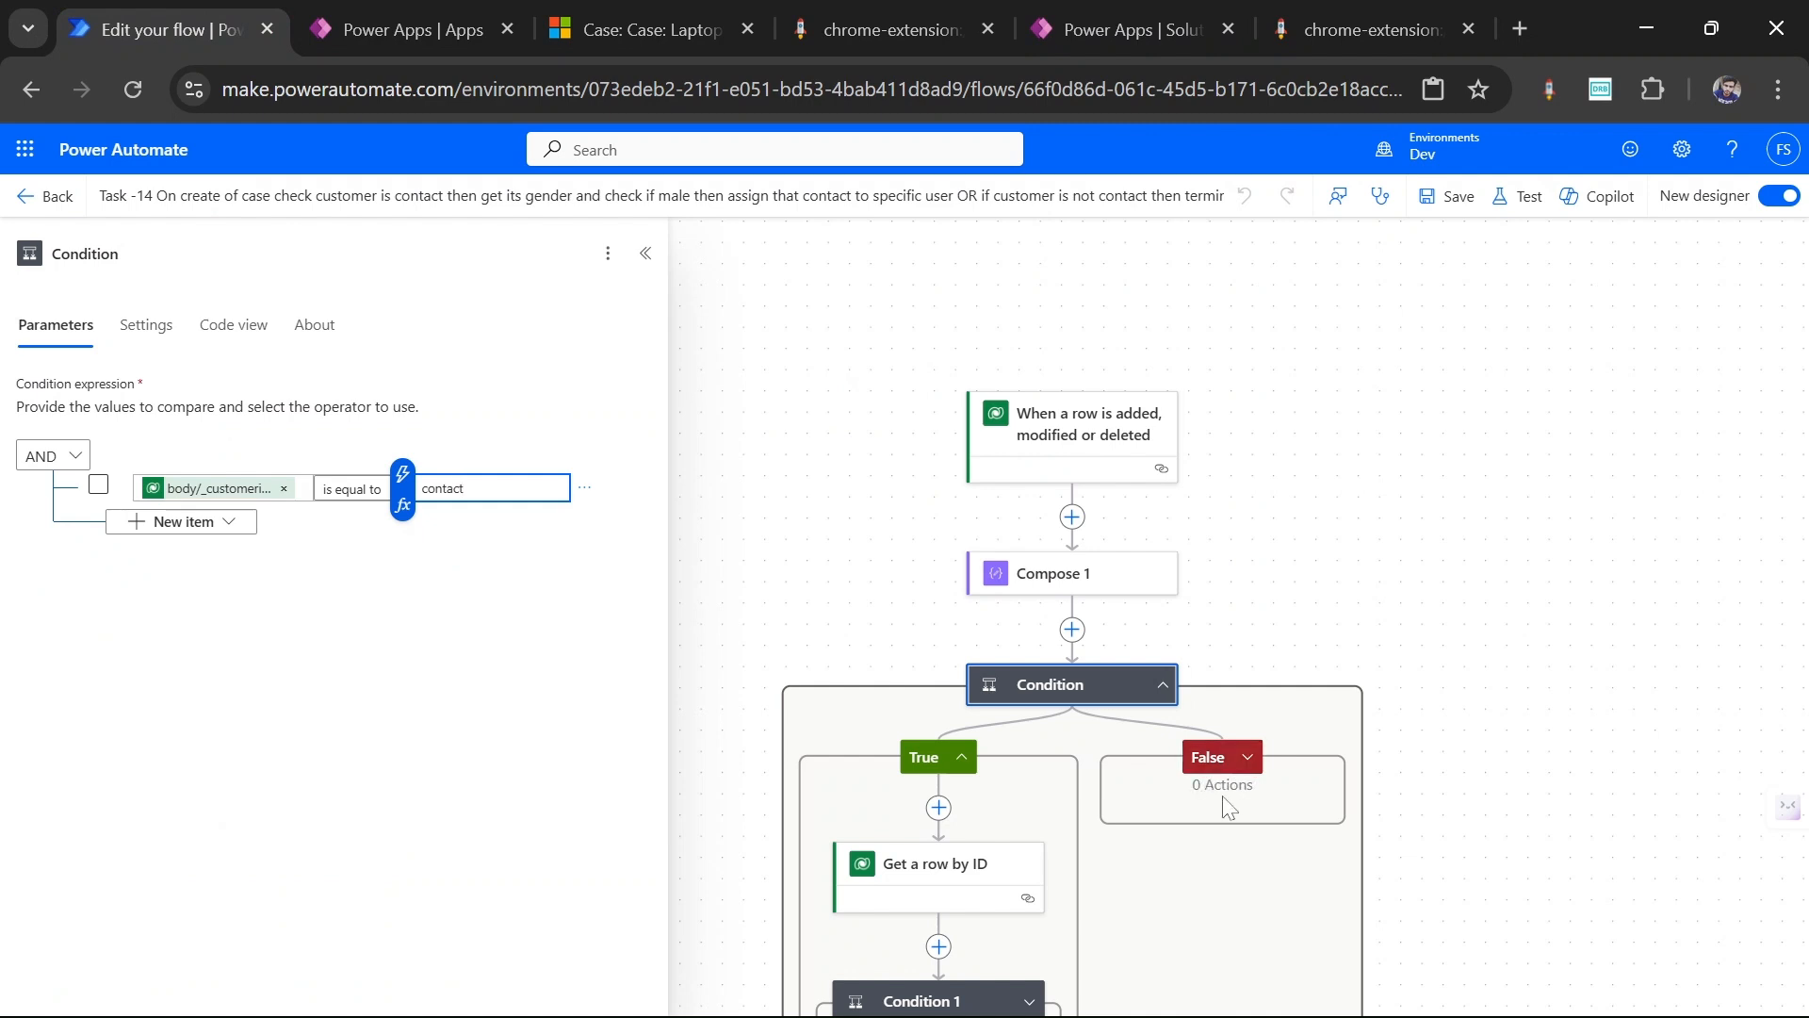
pyautogui.scroll(-1, 1243, 797)
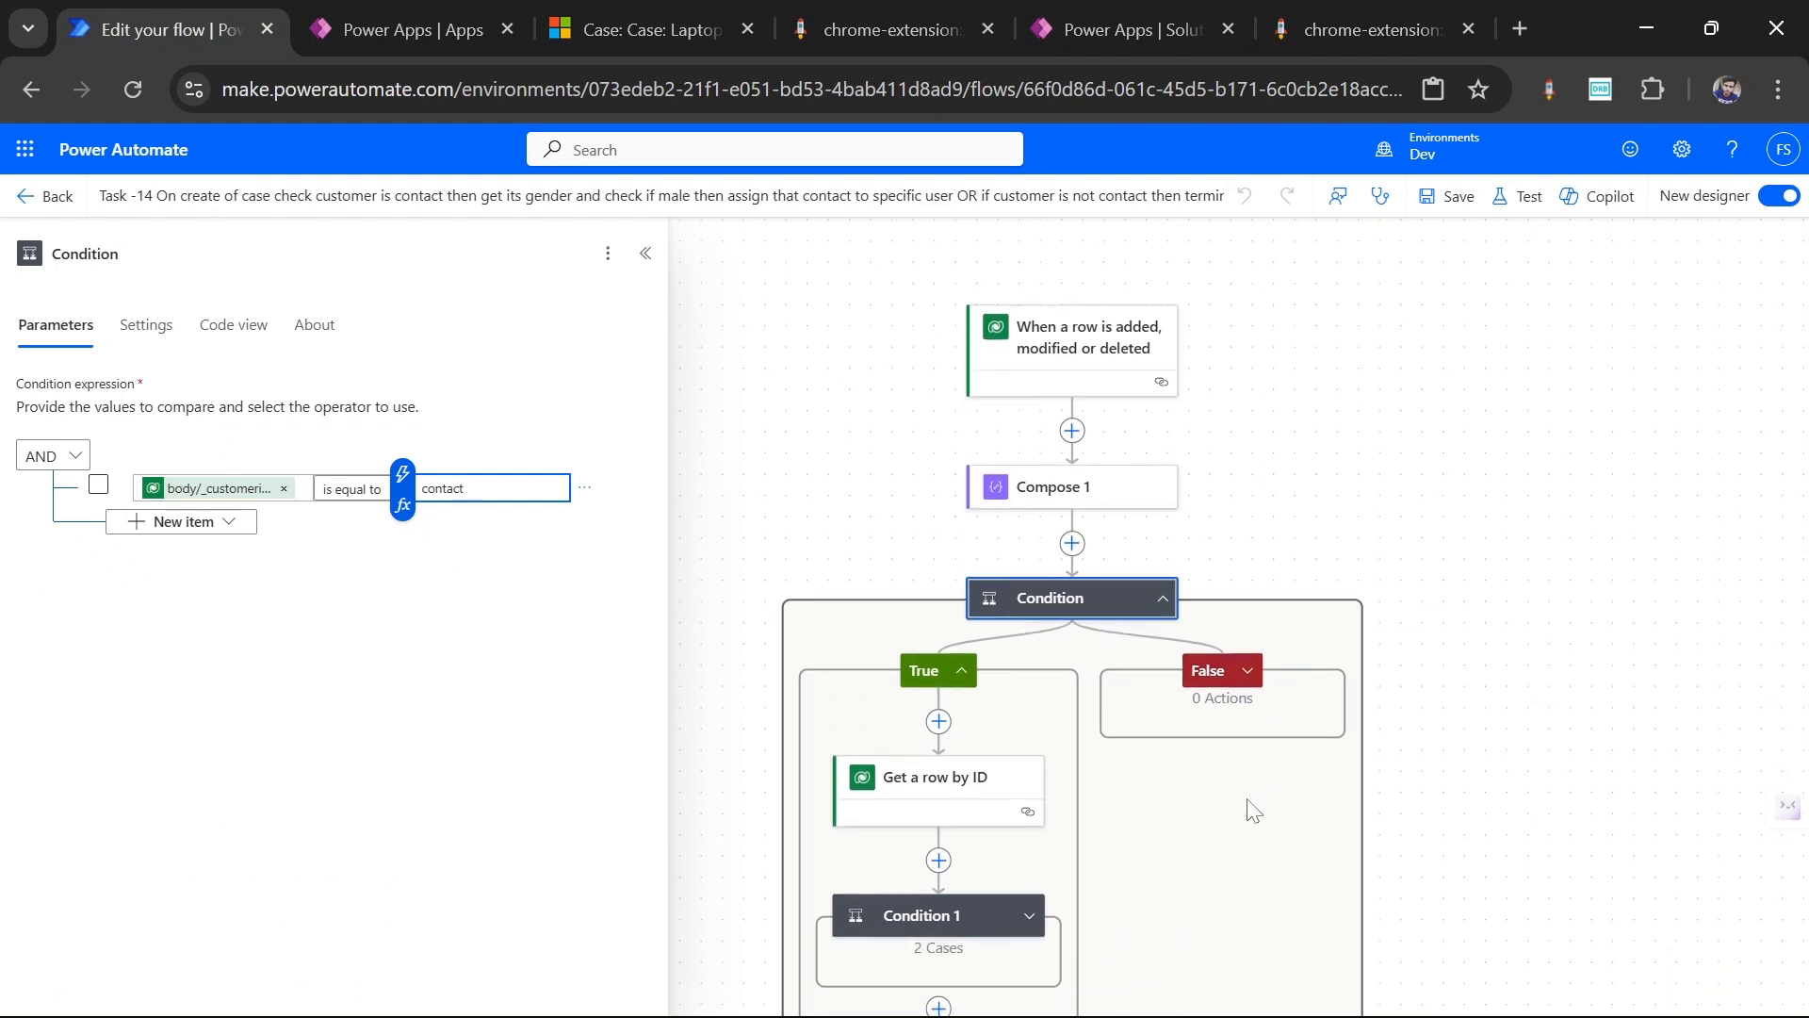
# Step: Expand the condition's False branch and review the Get a row by ID action in its True branch
pyautogui.click(1247, 670)
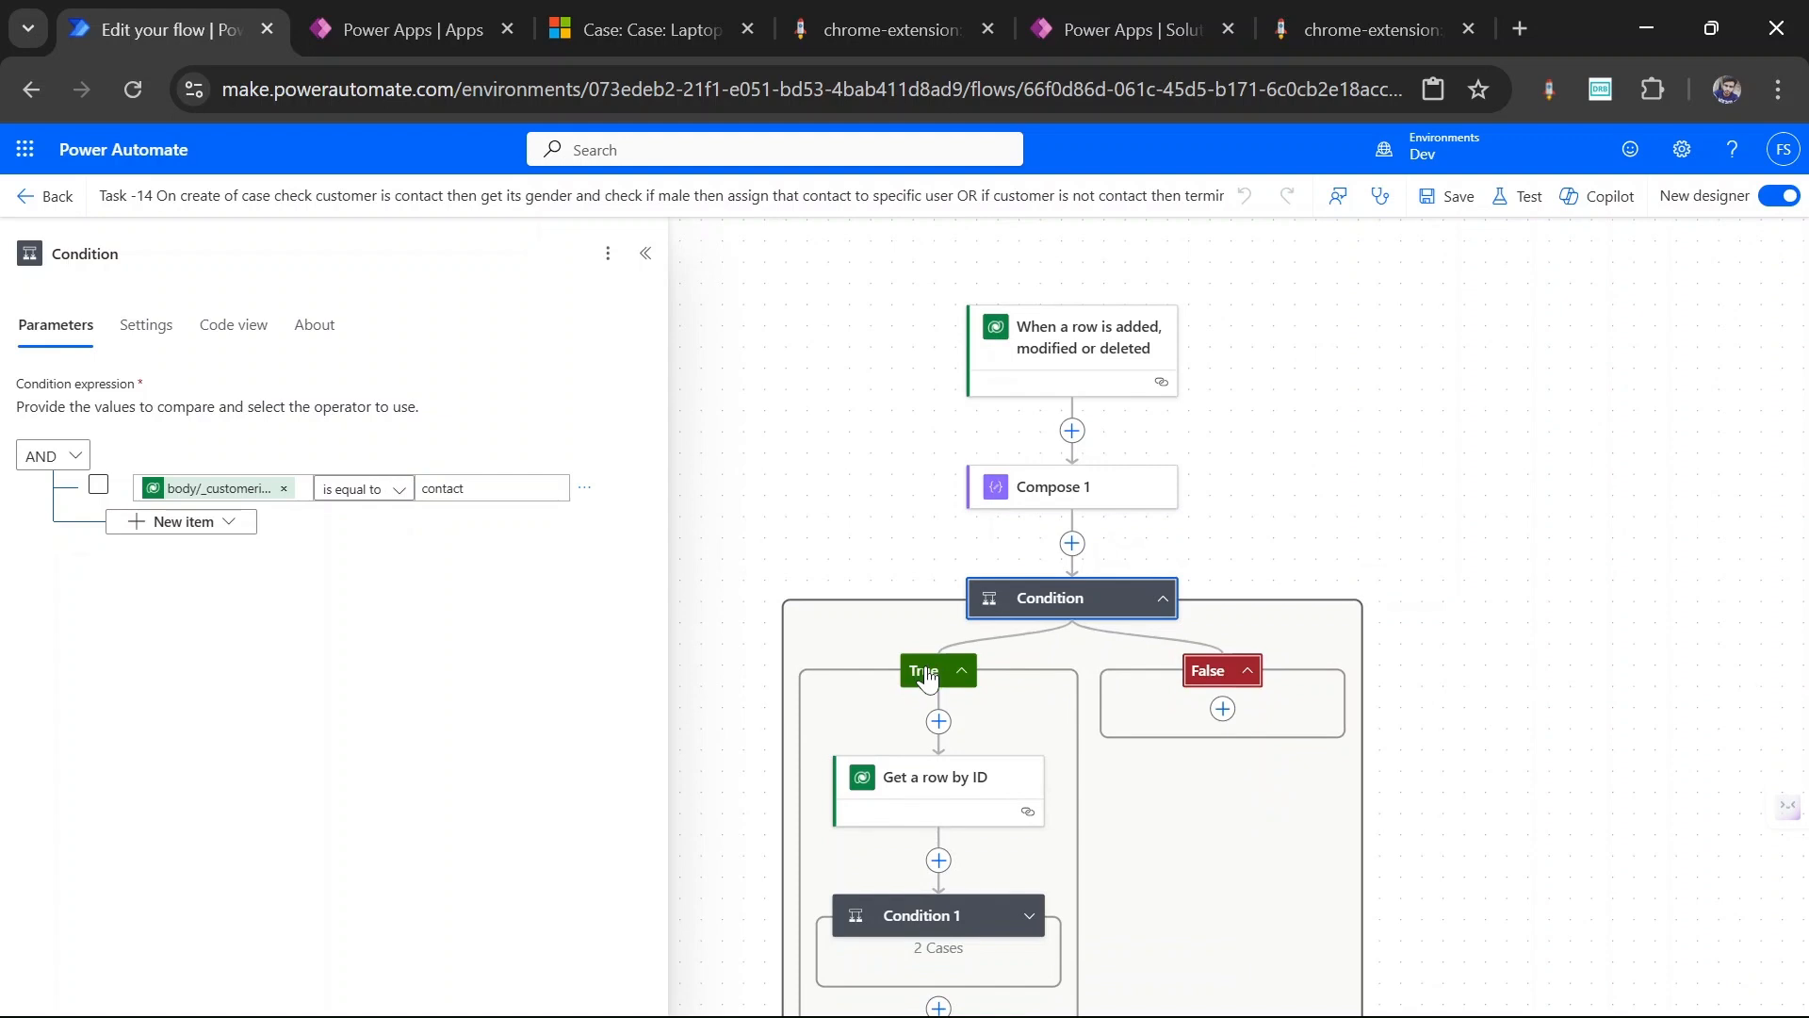
pyautogui.click(926, 673)
pyautogui.click(926, 672)
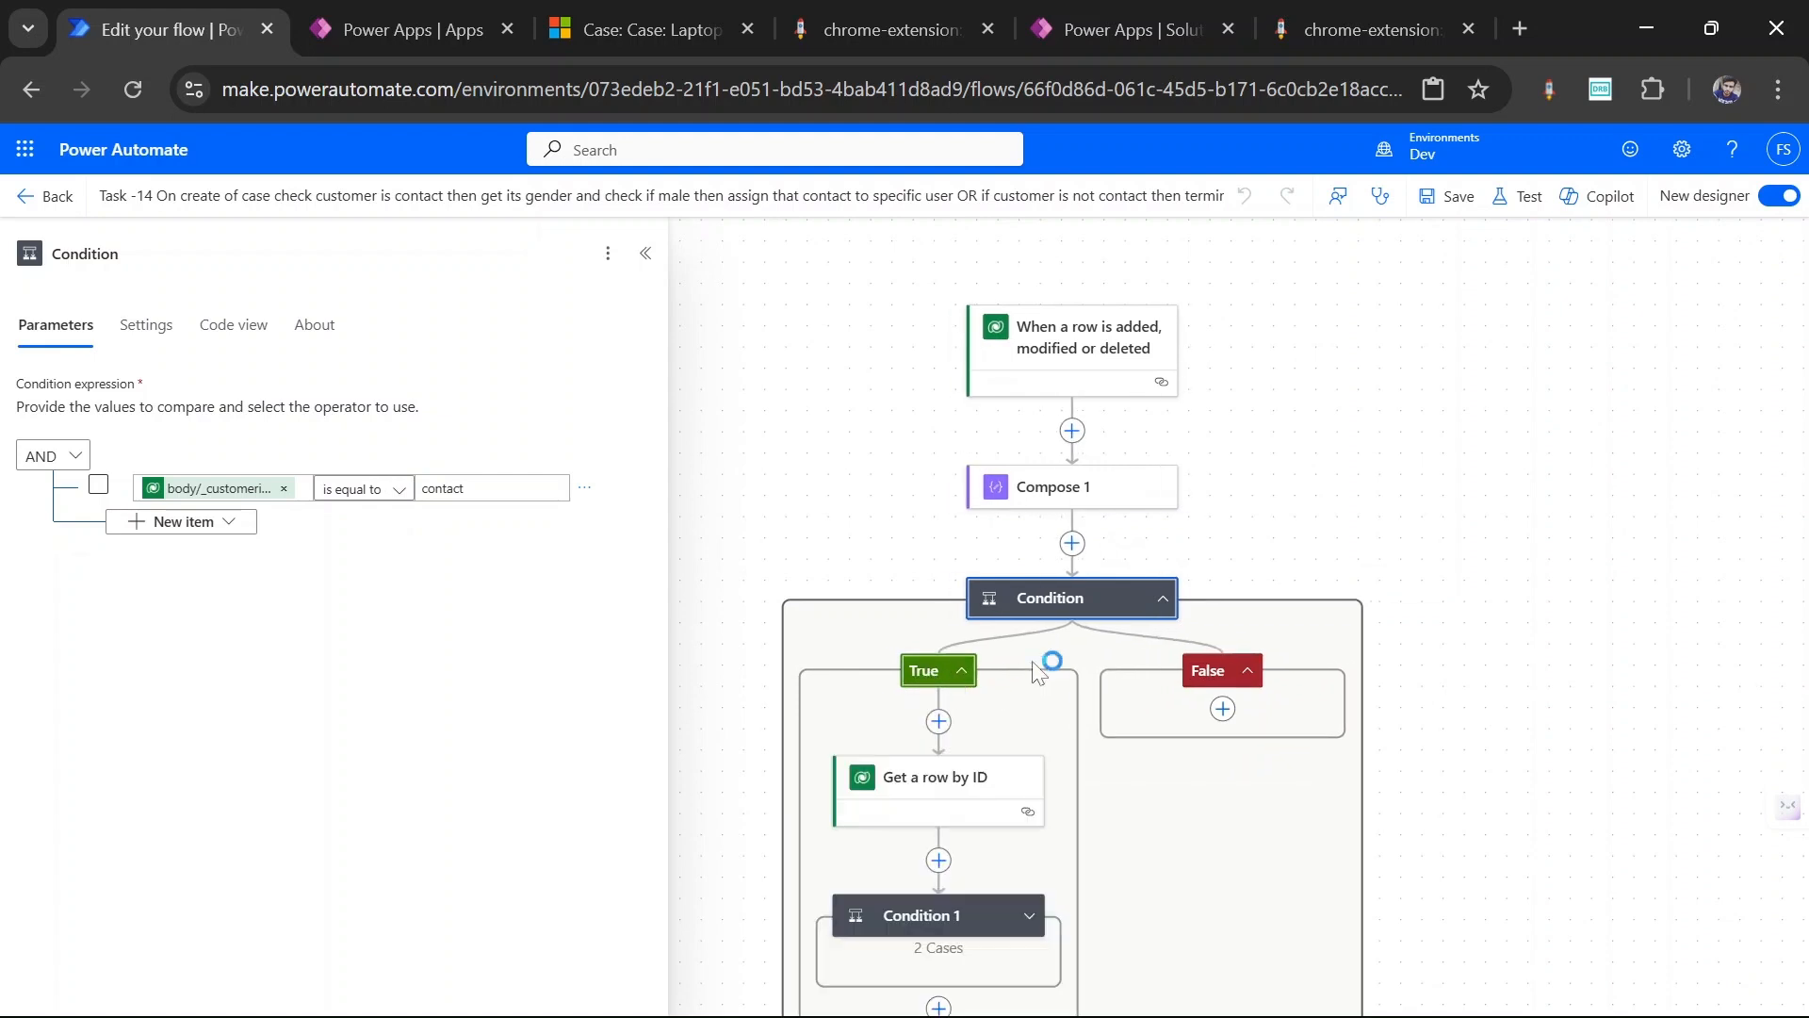
pyautogui.click(865, 796)
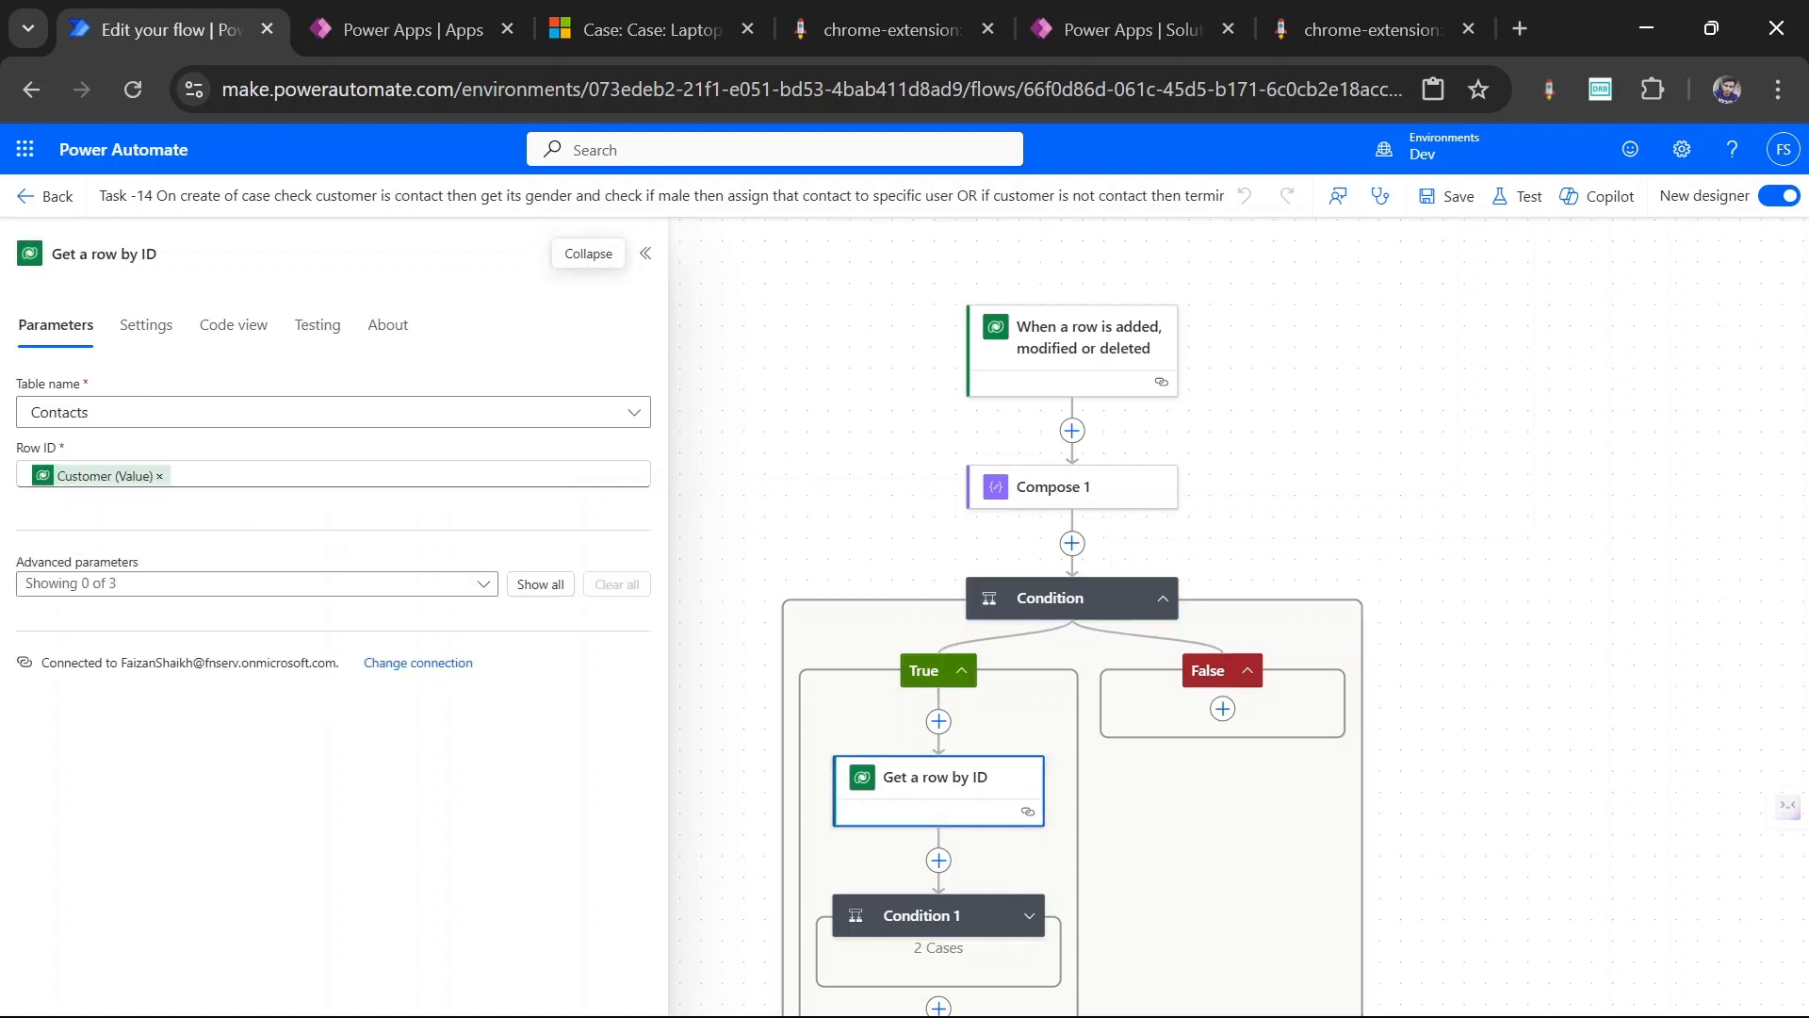
# Step: Expand Condition 1 under the Get a row by ID action and review its gendercode comparison
pyautogui.moveTo(60, 485)
pyautogui.click(1029, 915)
pyautogui.click(1098, 928)
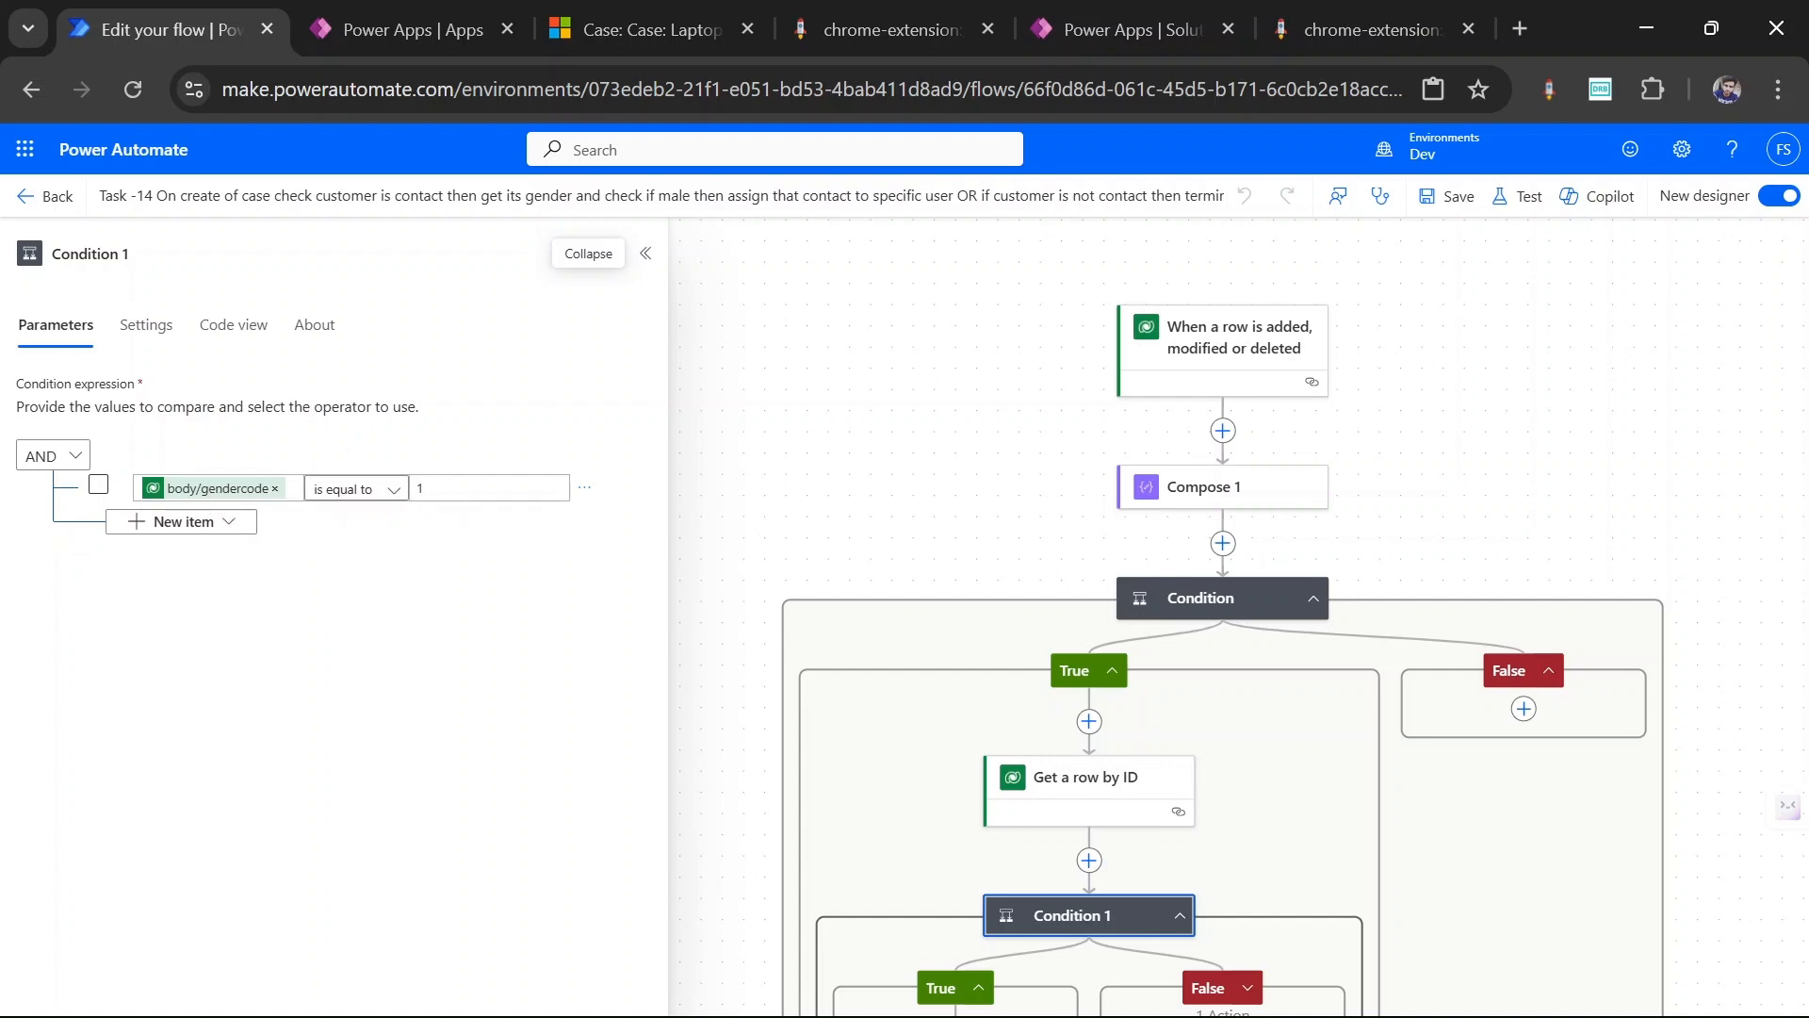
# Step: Check the choice values of the Contact table's Gender column in Power Apps, and return to the flow in Power Automate
pyautogui.click(390, 10)
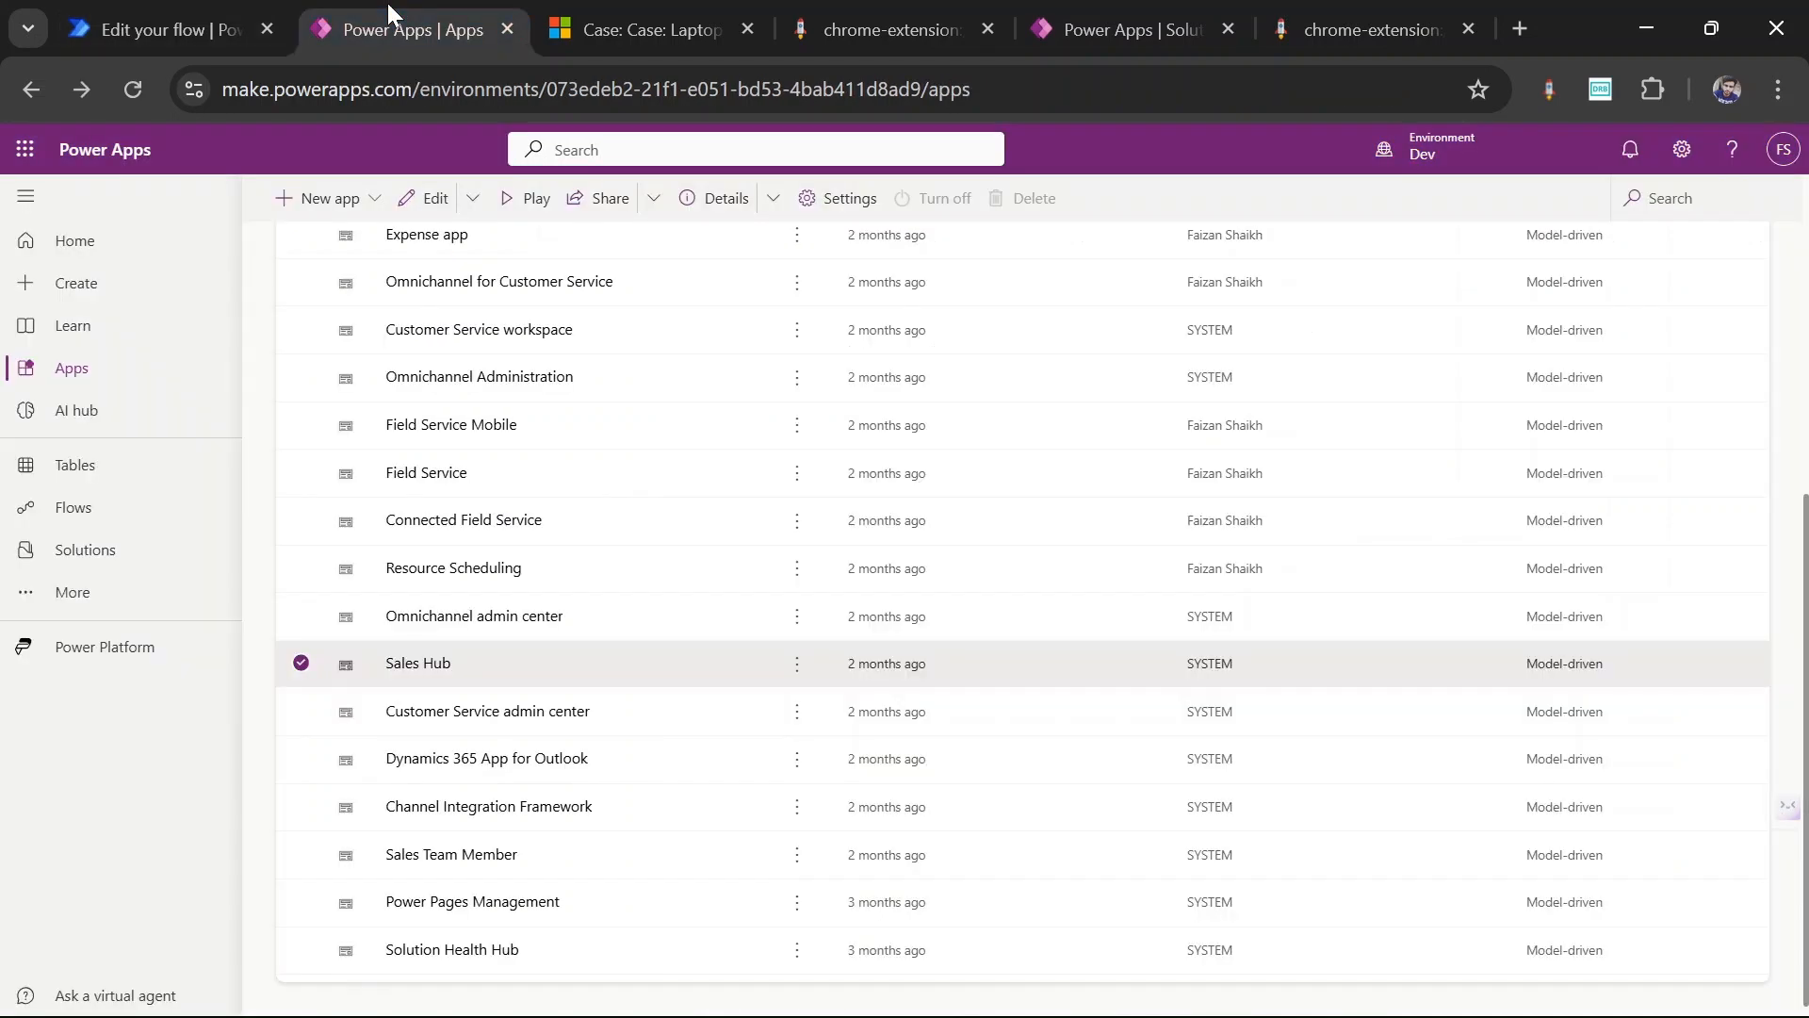
pyautogui.click(1140, 2)
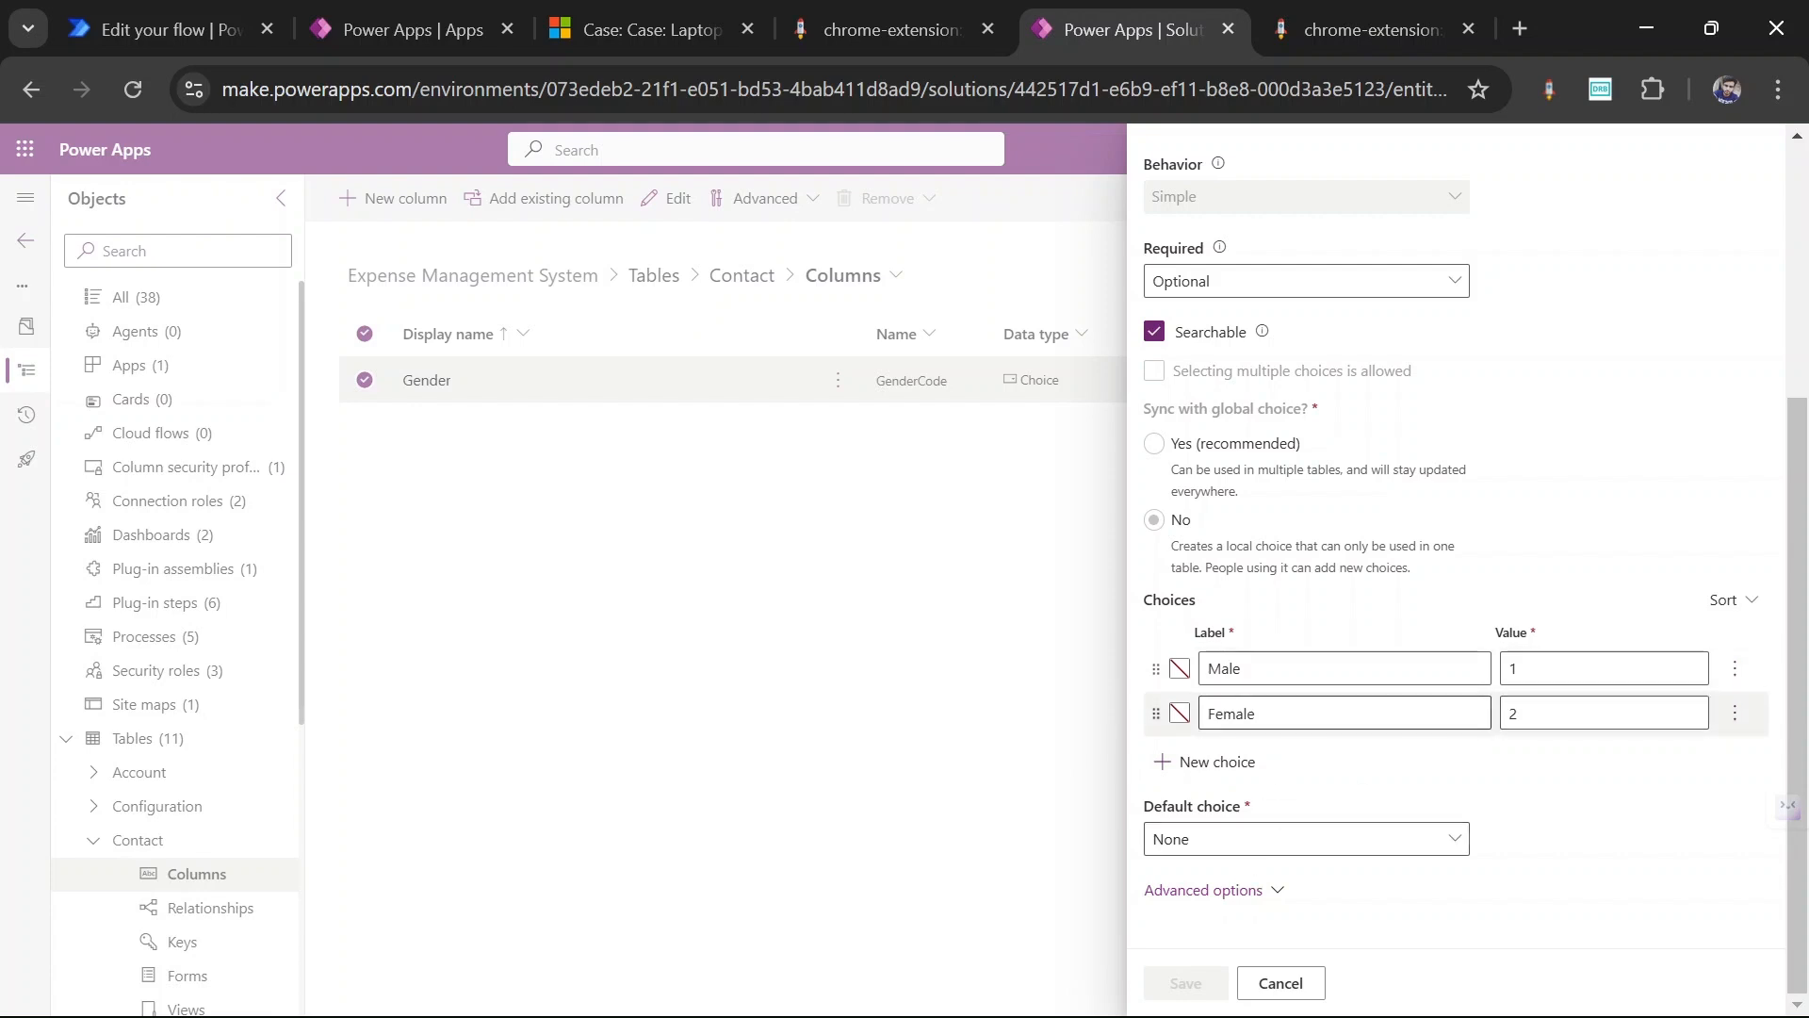
pyautogui.scroll(4, 1392, 704)
pyautogui.scroll(-3, 1391, 704)
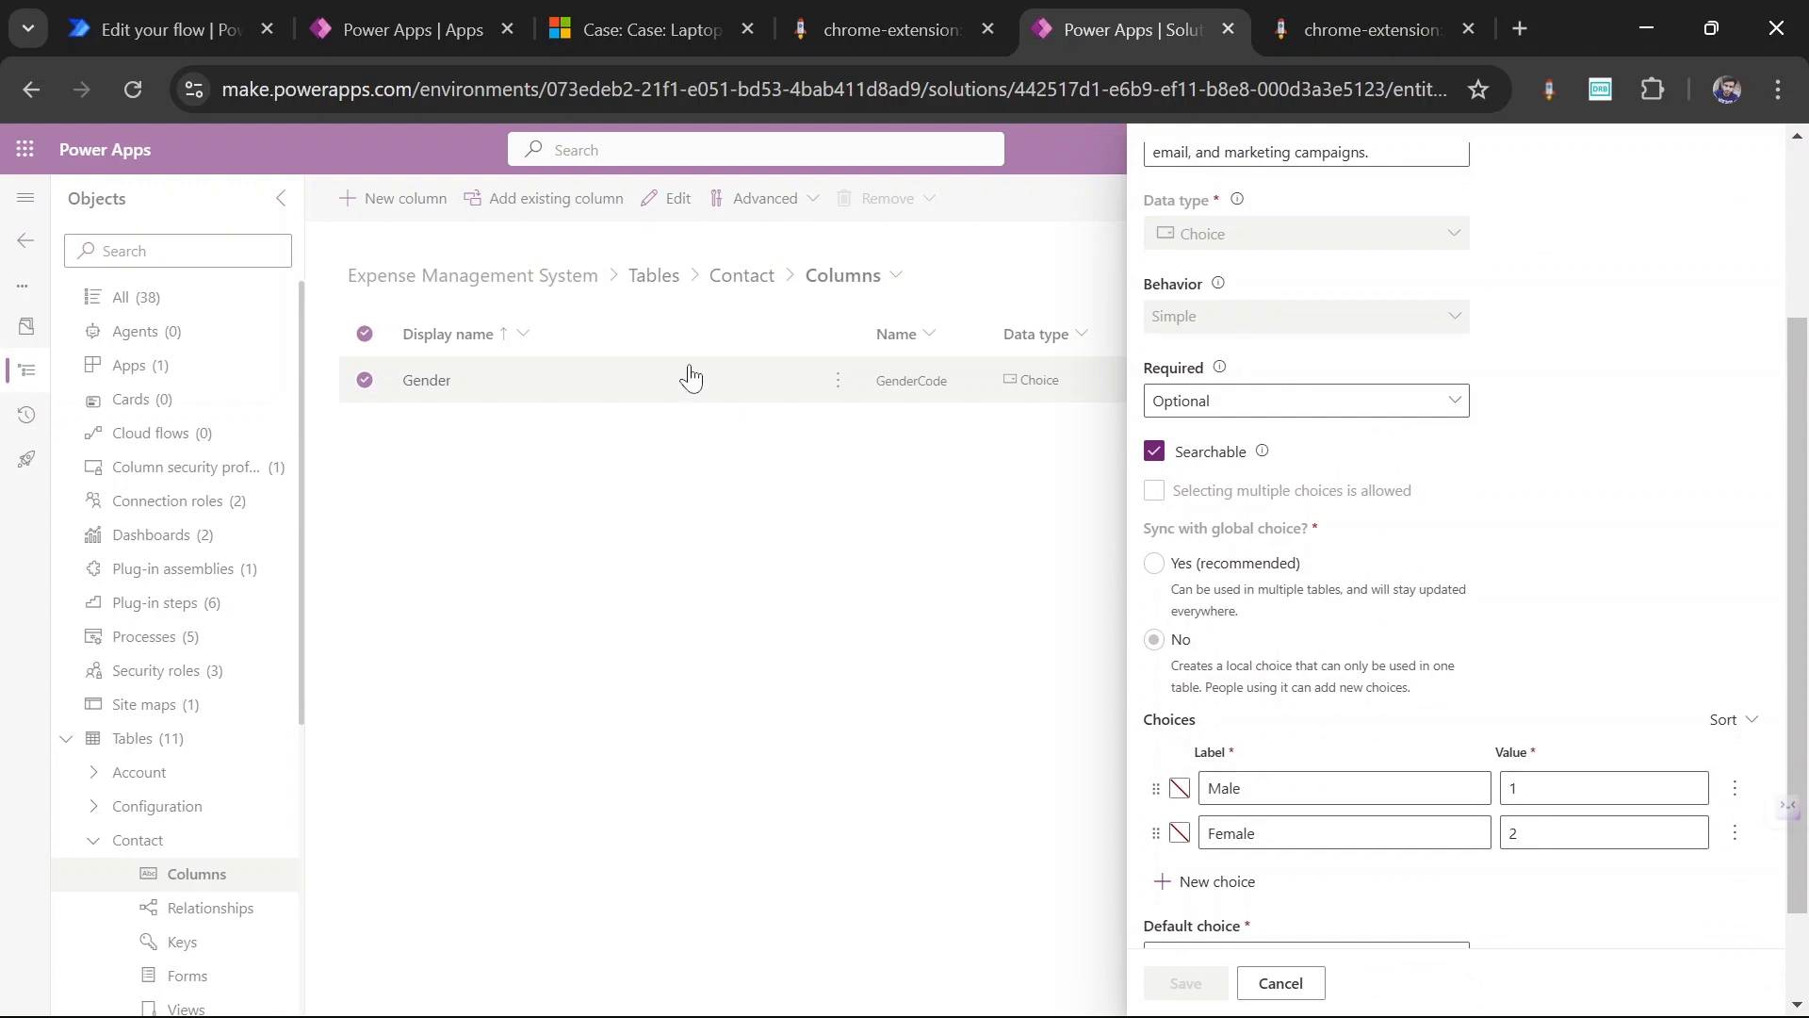
pyautogui.click(164, 29)
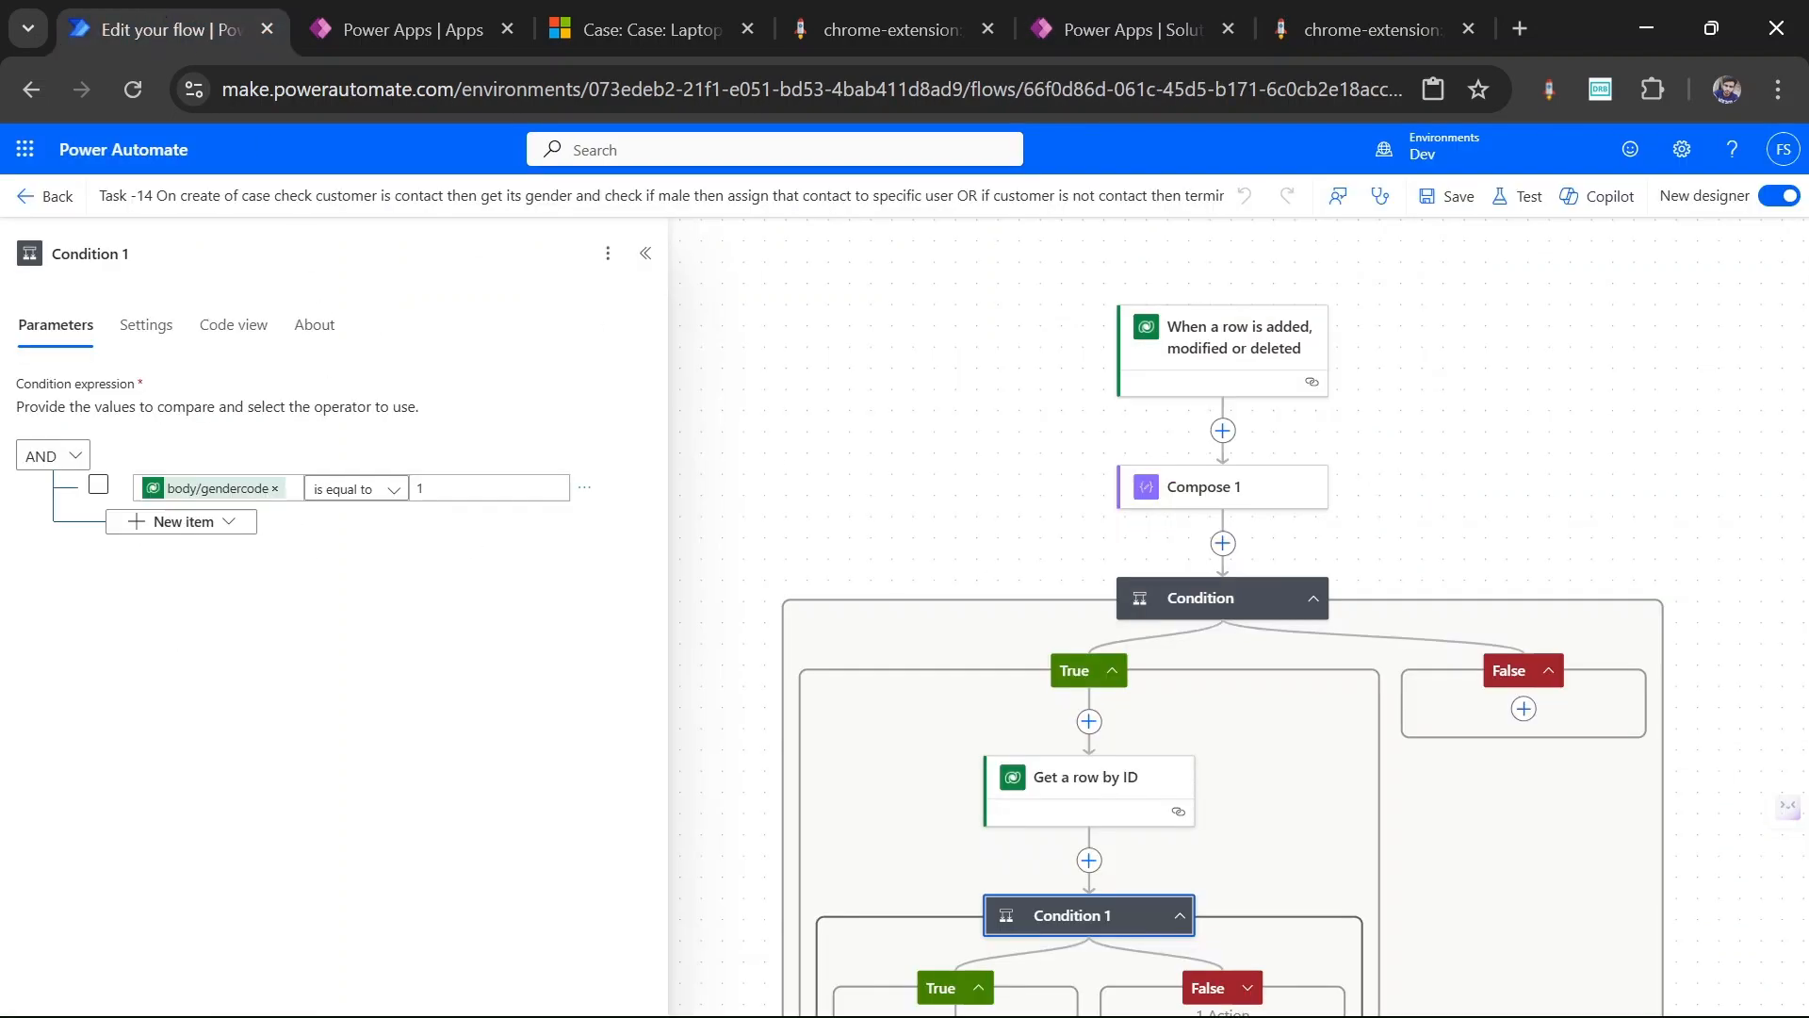
# Step: Expand Condition 1's False branch and examine the systemusers reference in the Compose action of its True branch
pyautogui.scroll(-3, 1015, 803)
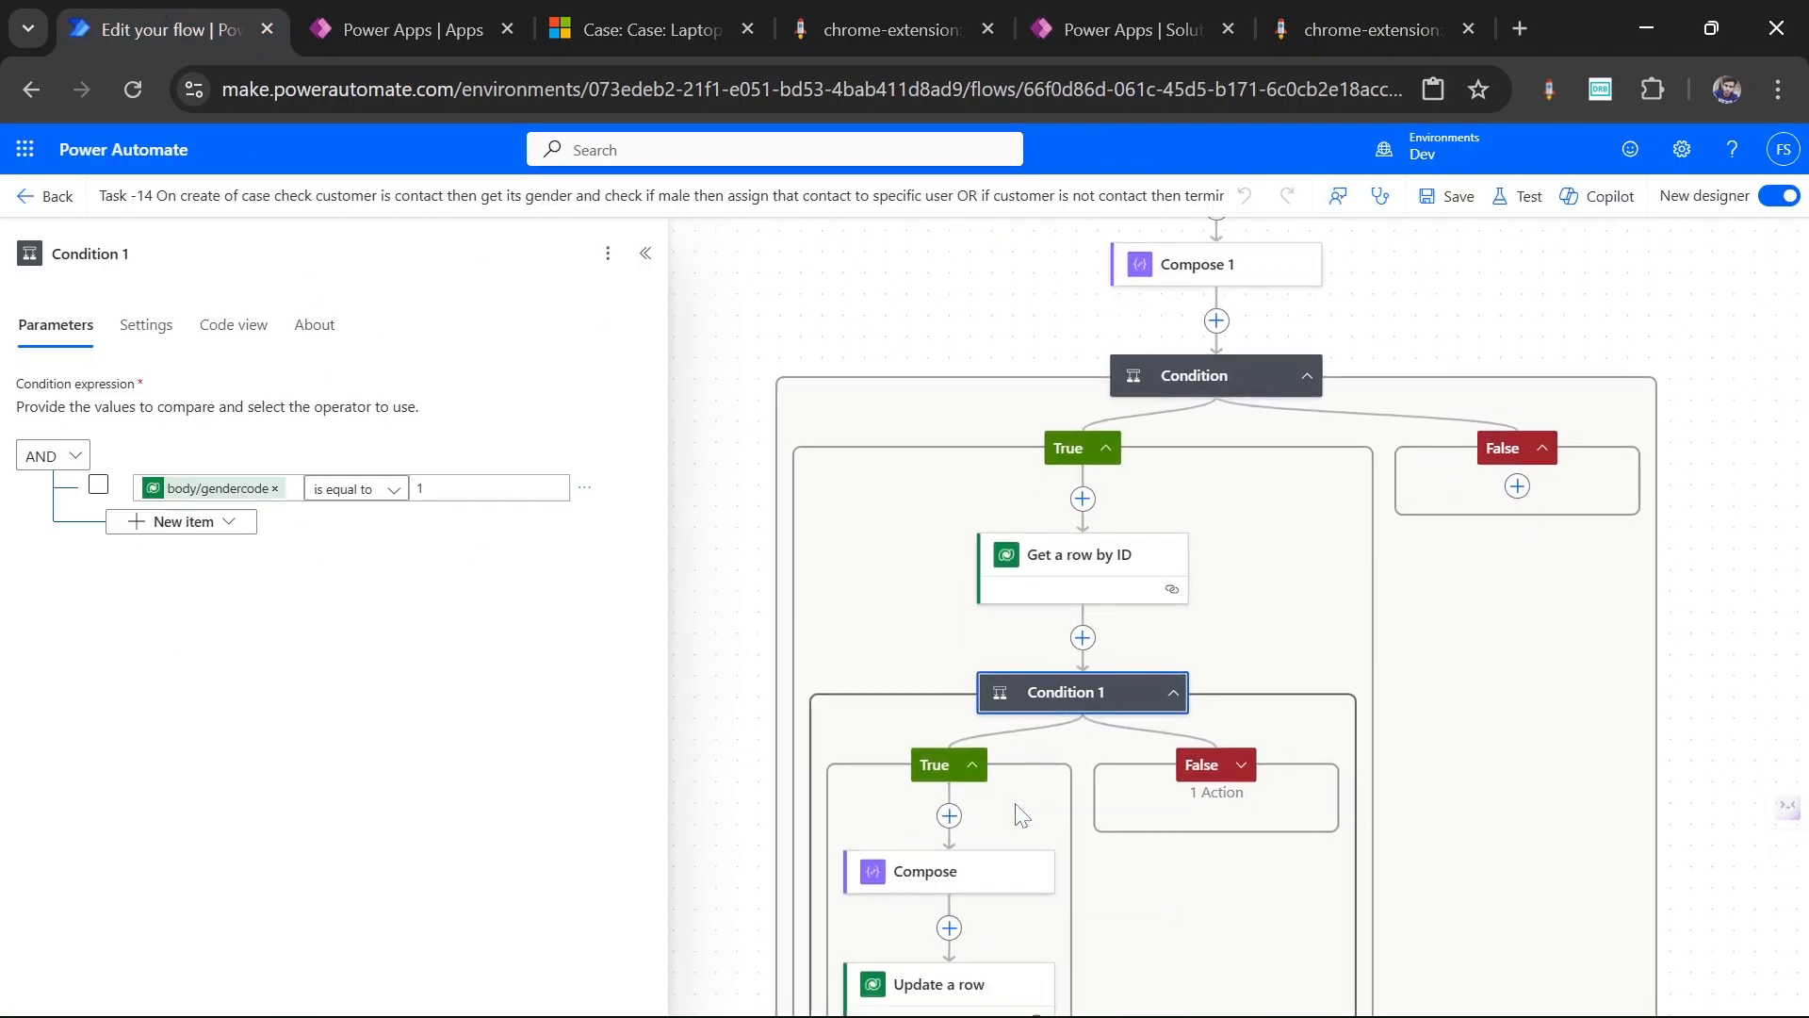
pyautogui.click(949, 768)
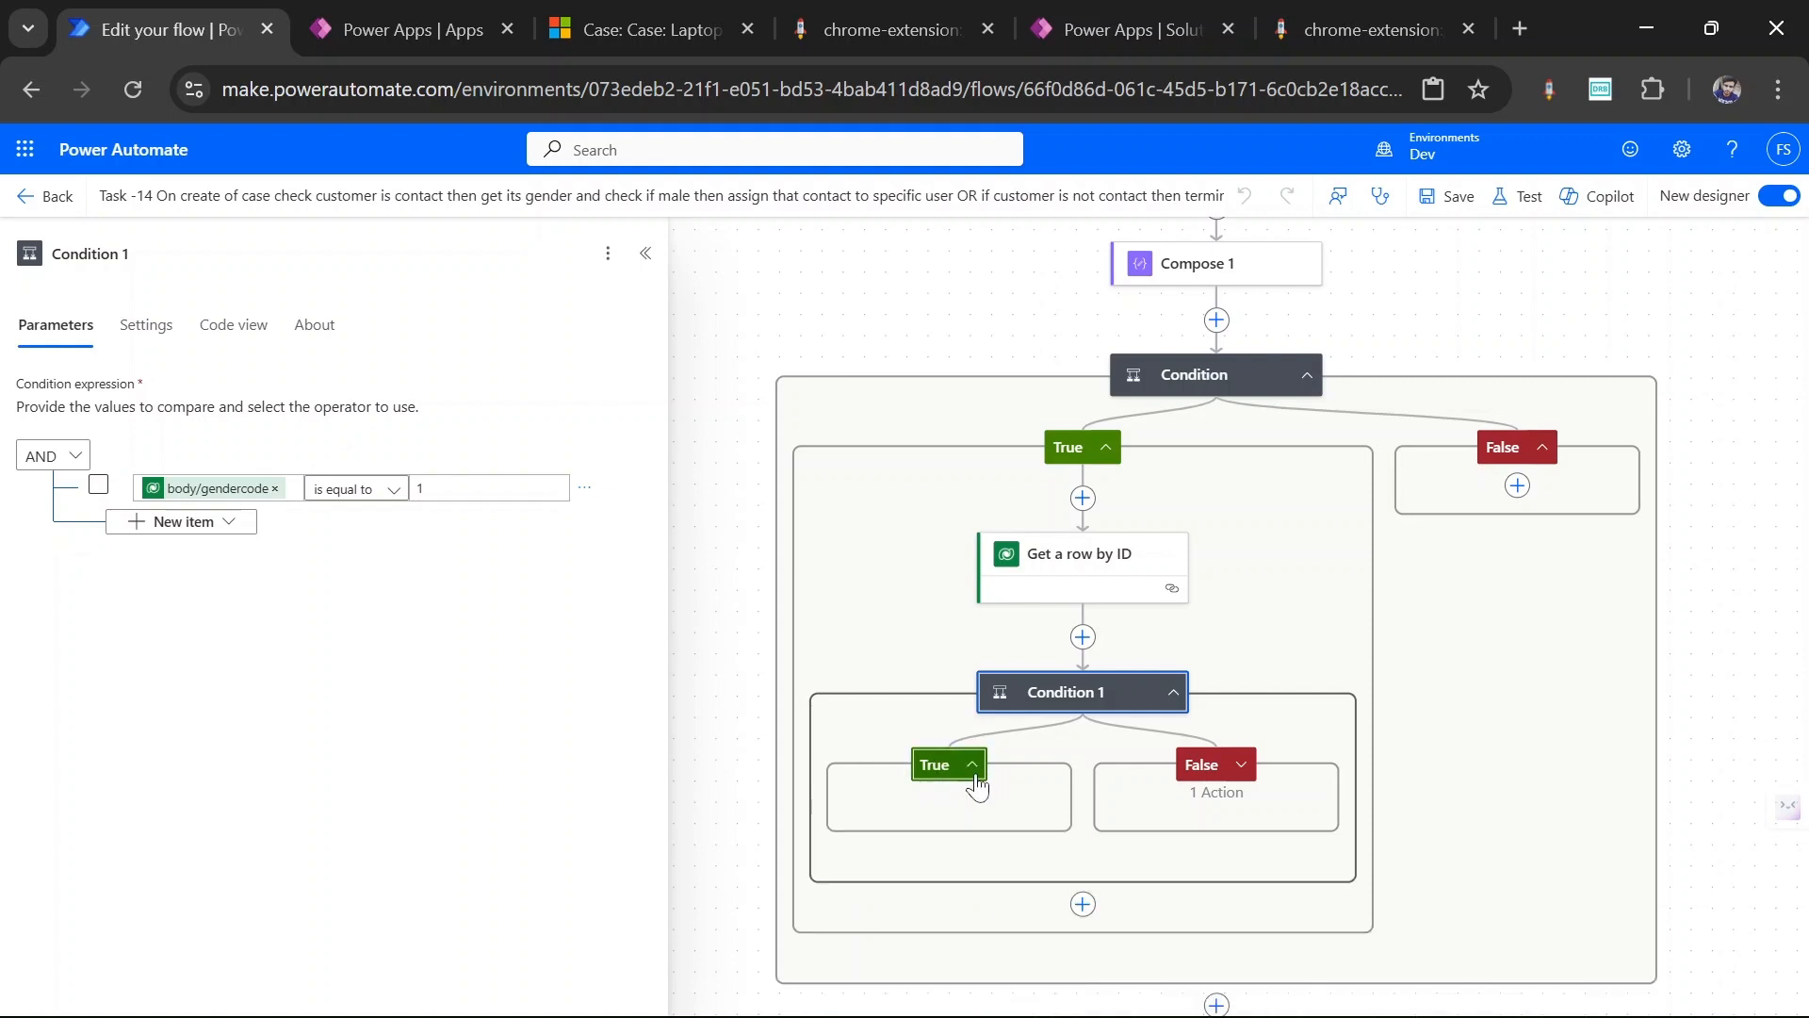
pyautogui.click(1242, 766)
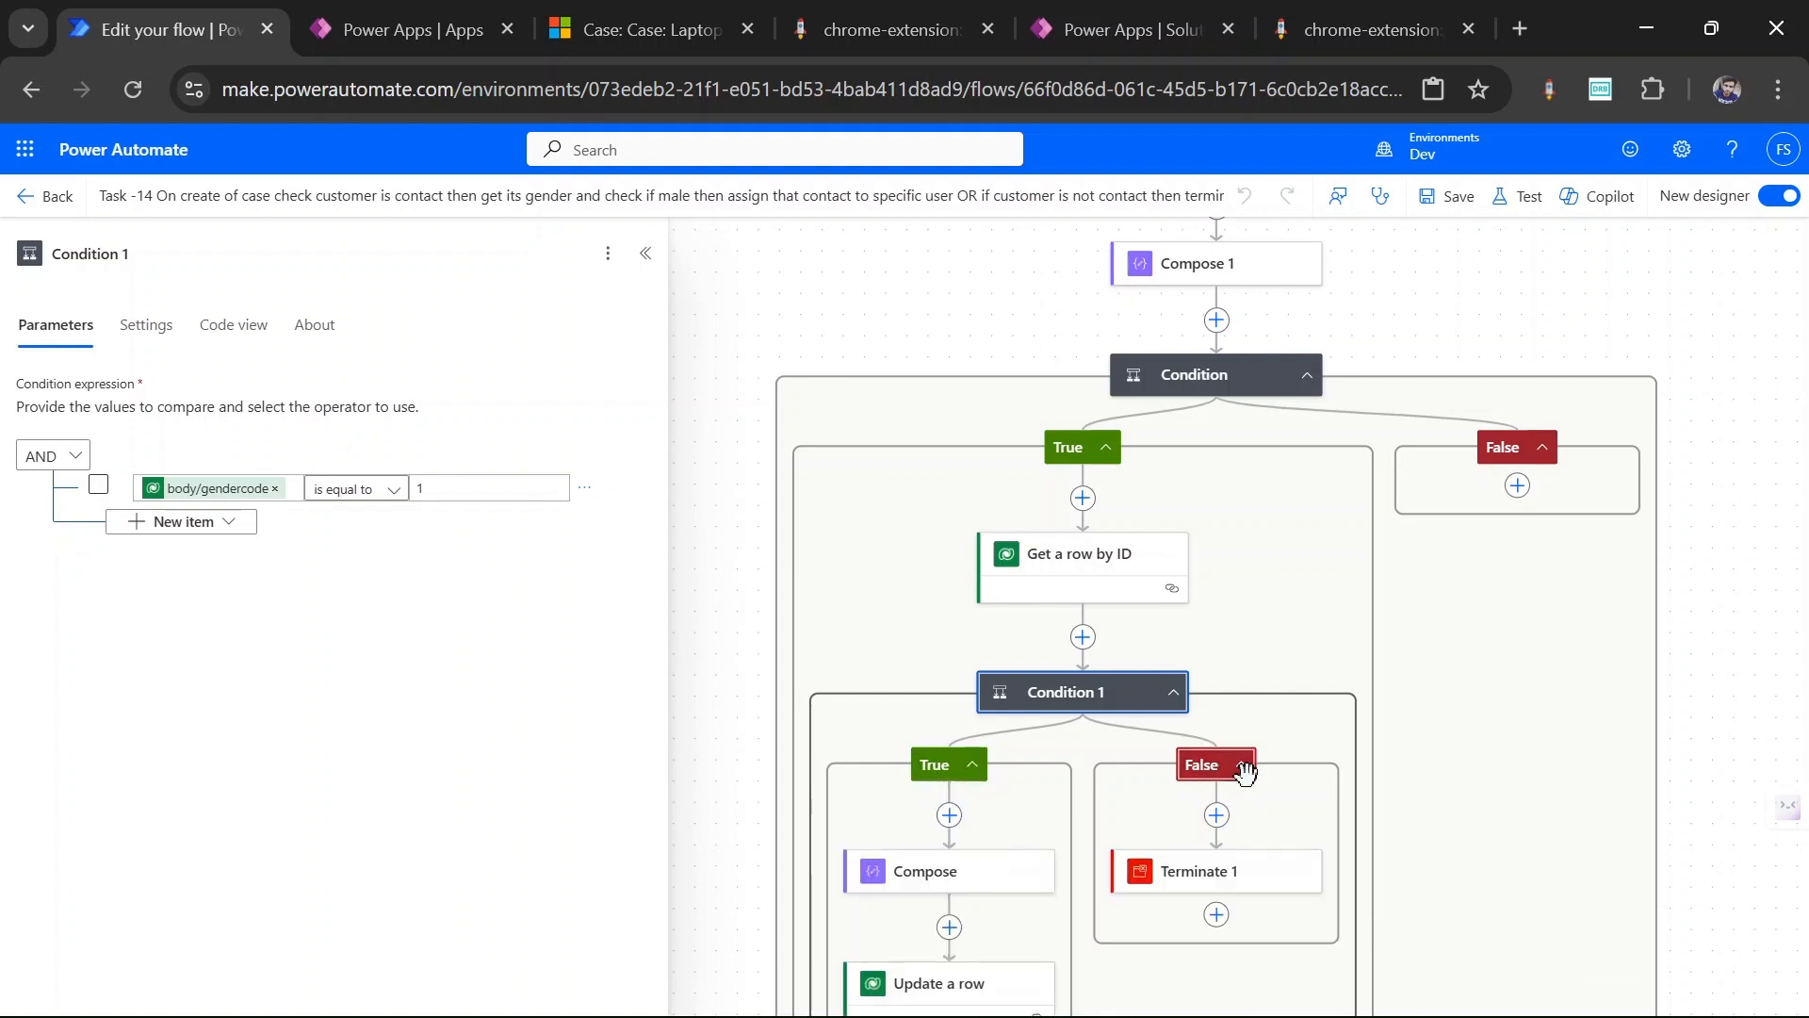
pyautogui.scroll(-1, 1245, 774)
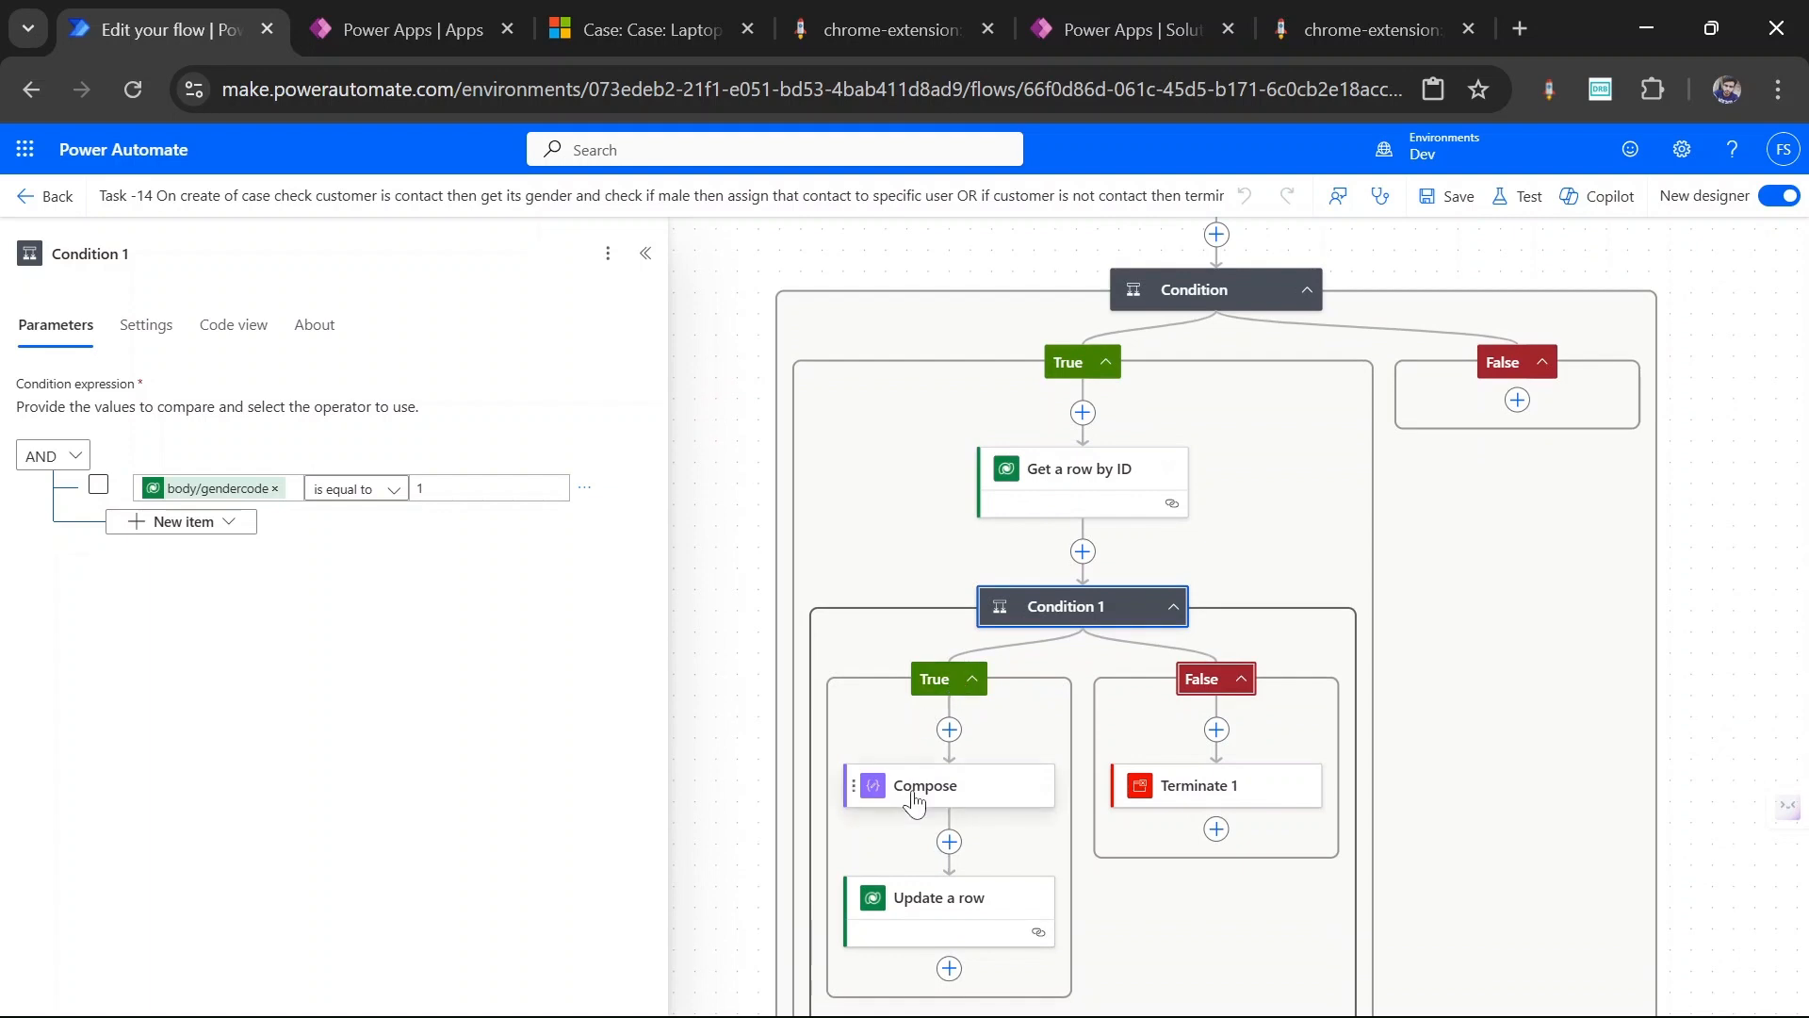
pyautogui.click(914, 797)
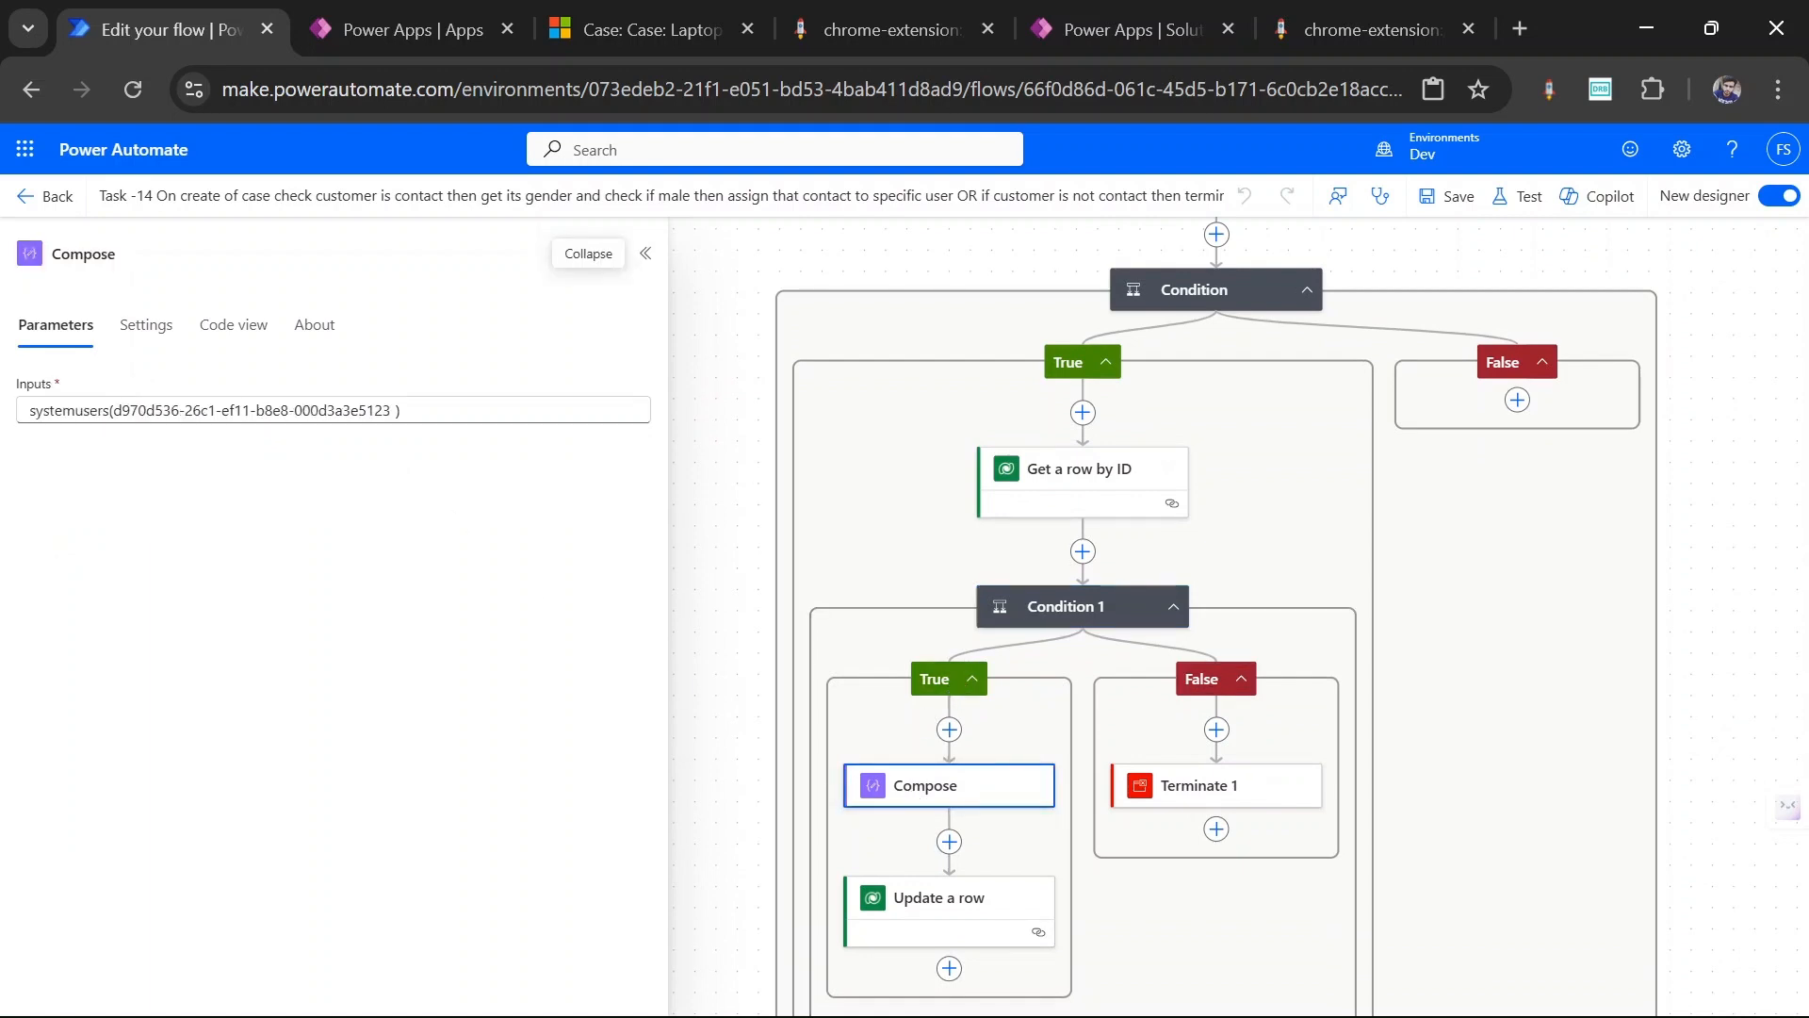
pyautogui.click(110, 410)
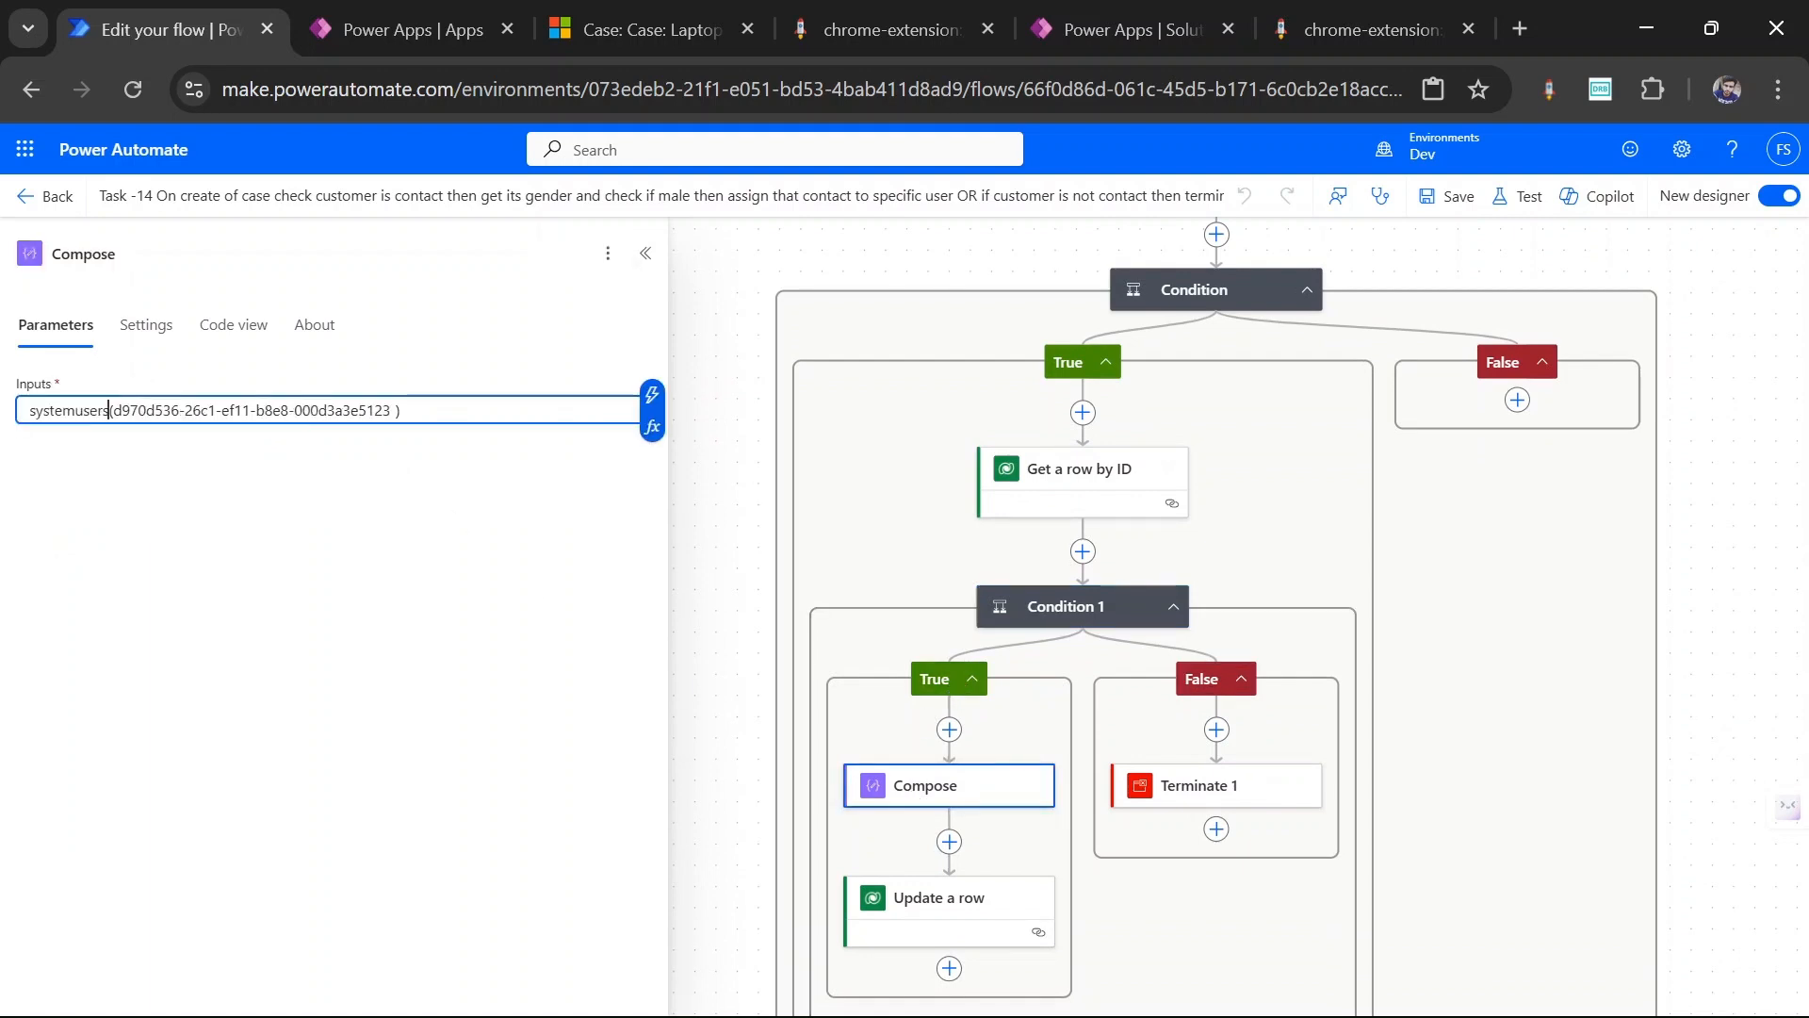
pyautogui.moveTo(396, 410); pyautogui.dragTo(179, 410)
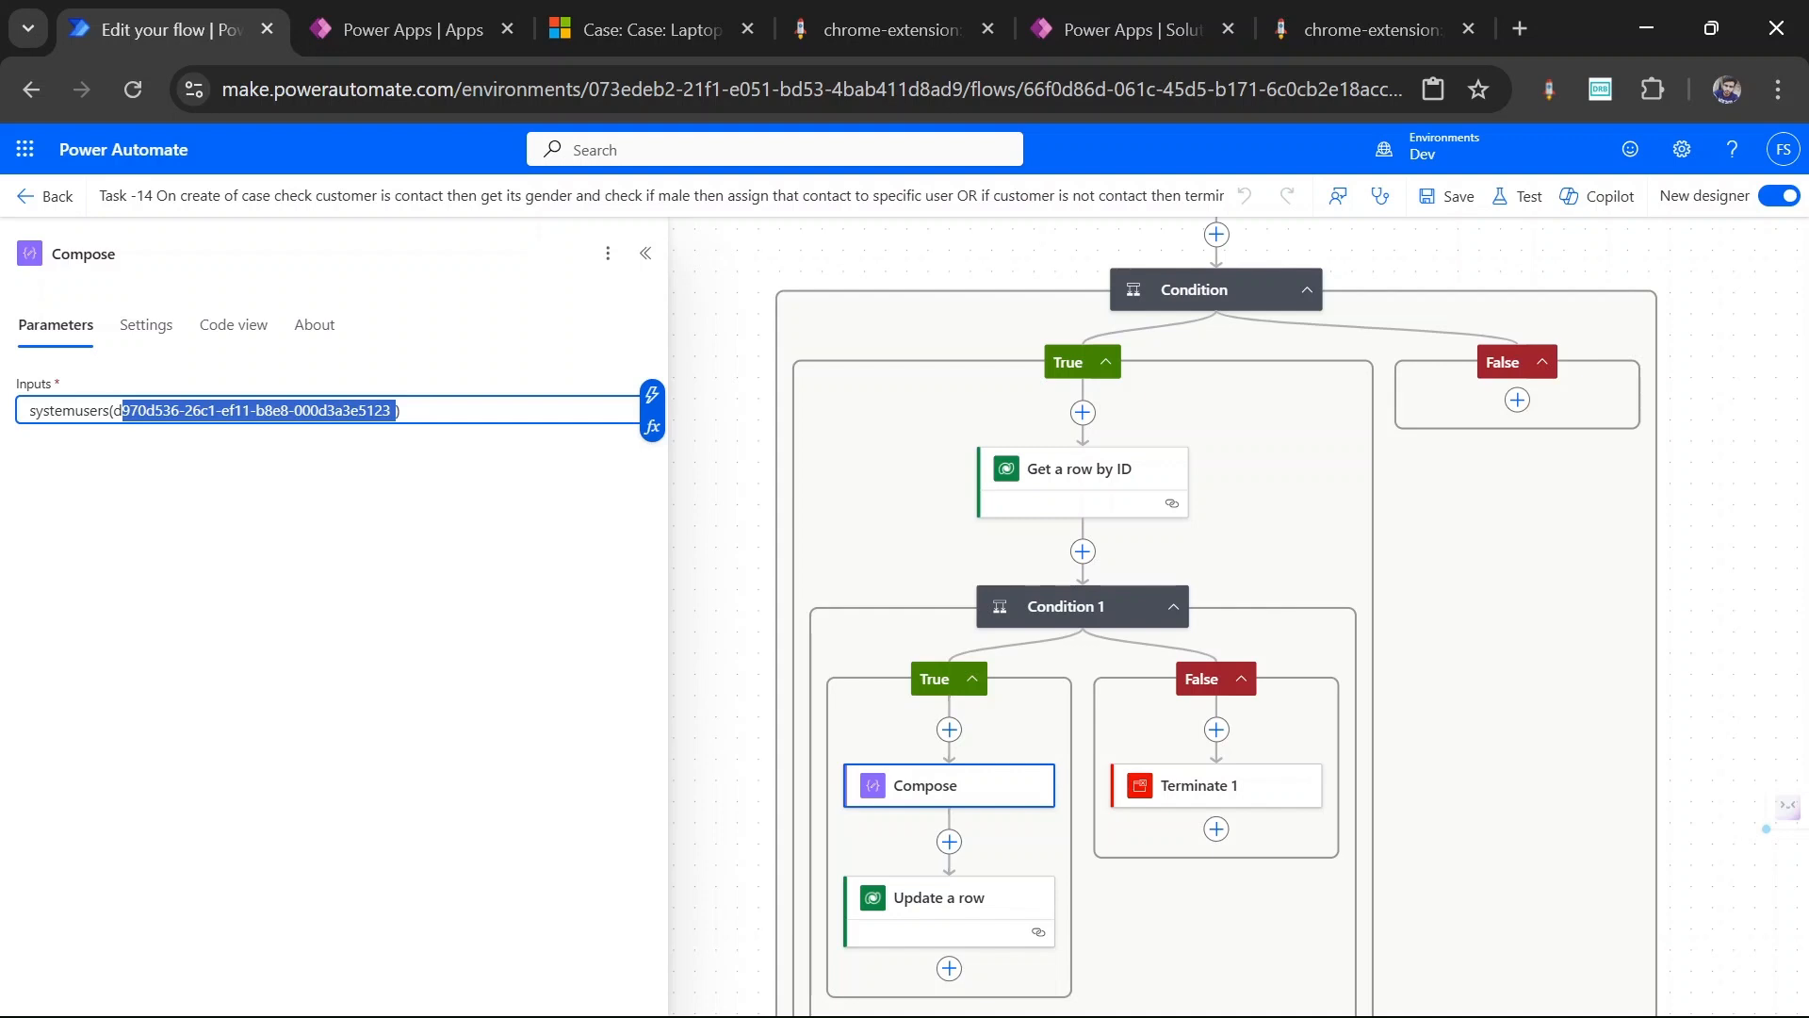
pyautogui.click(526, 510)
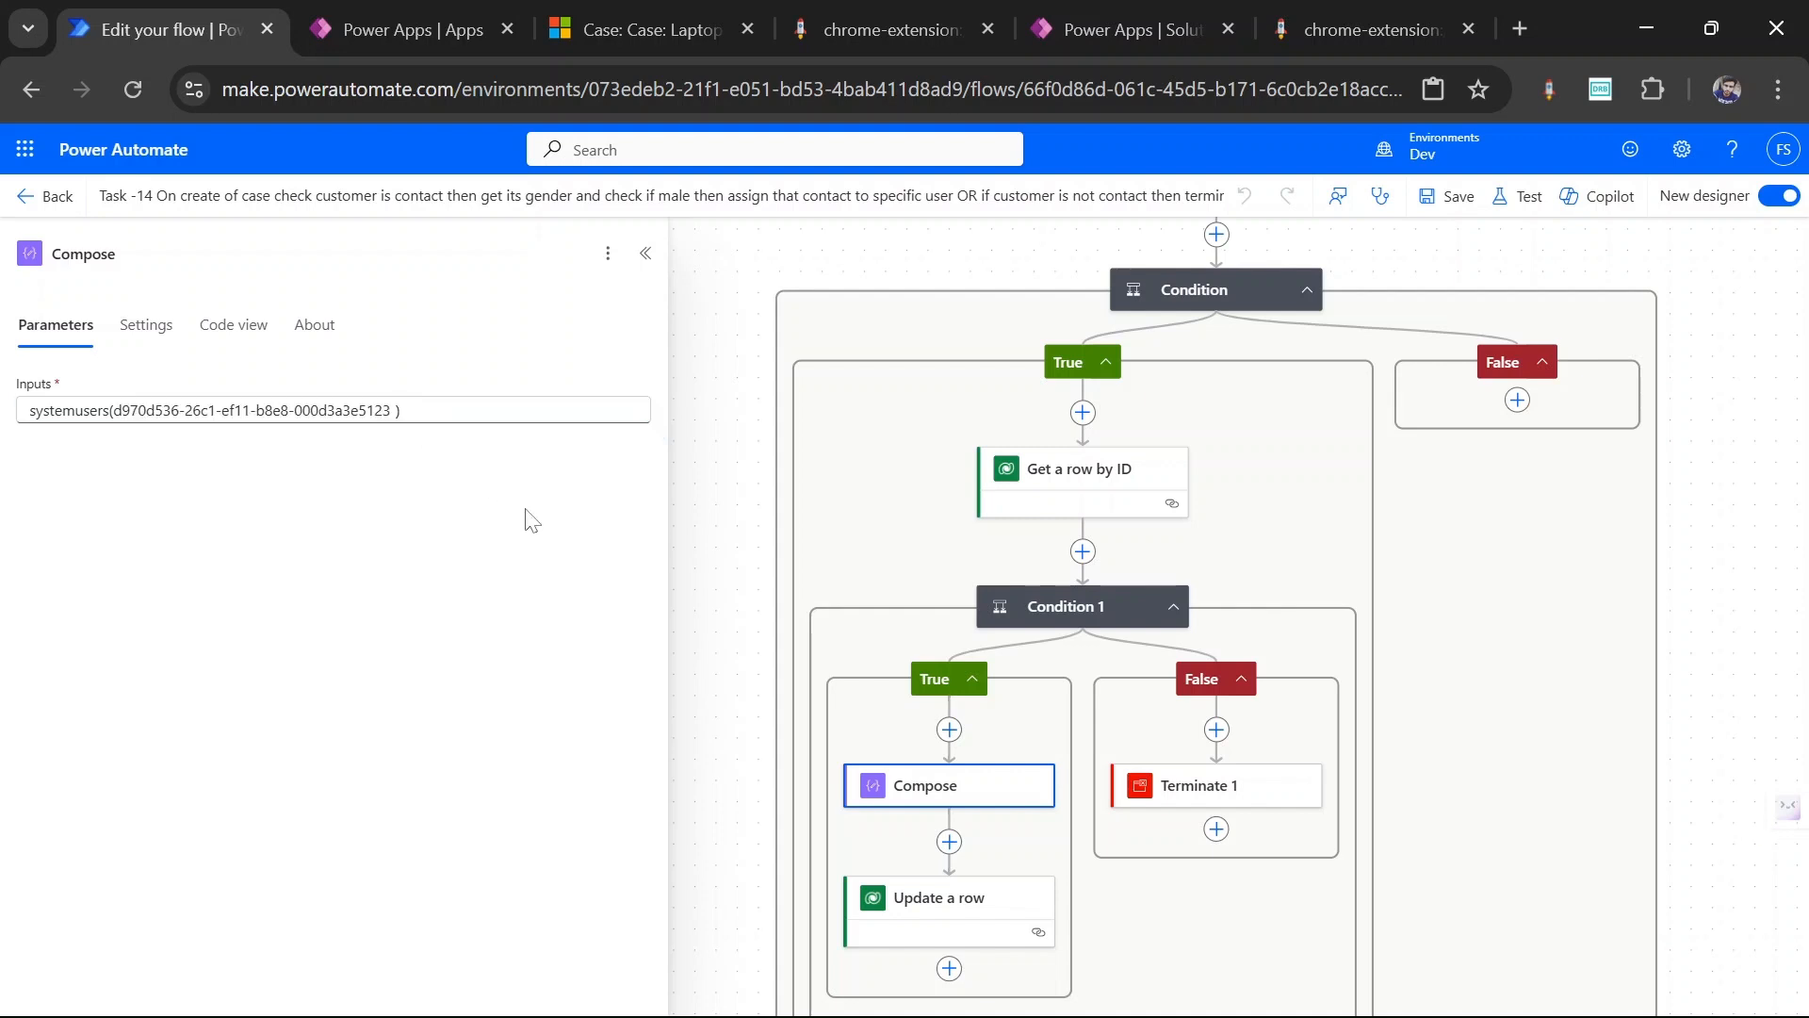
# Step: Review the Update a row action's Cases table, row ID and the Compose output used as Owner
pyautogui.click(987, 906)
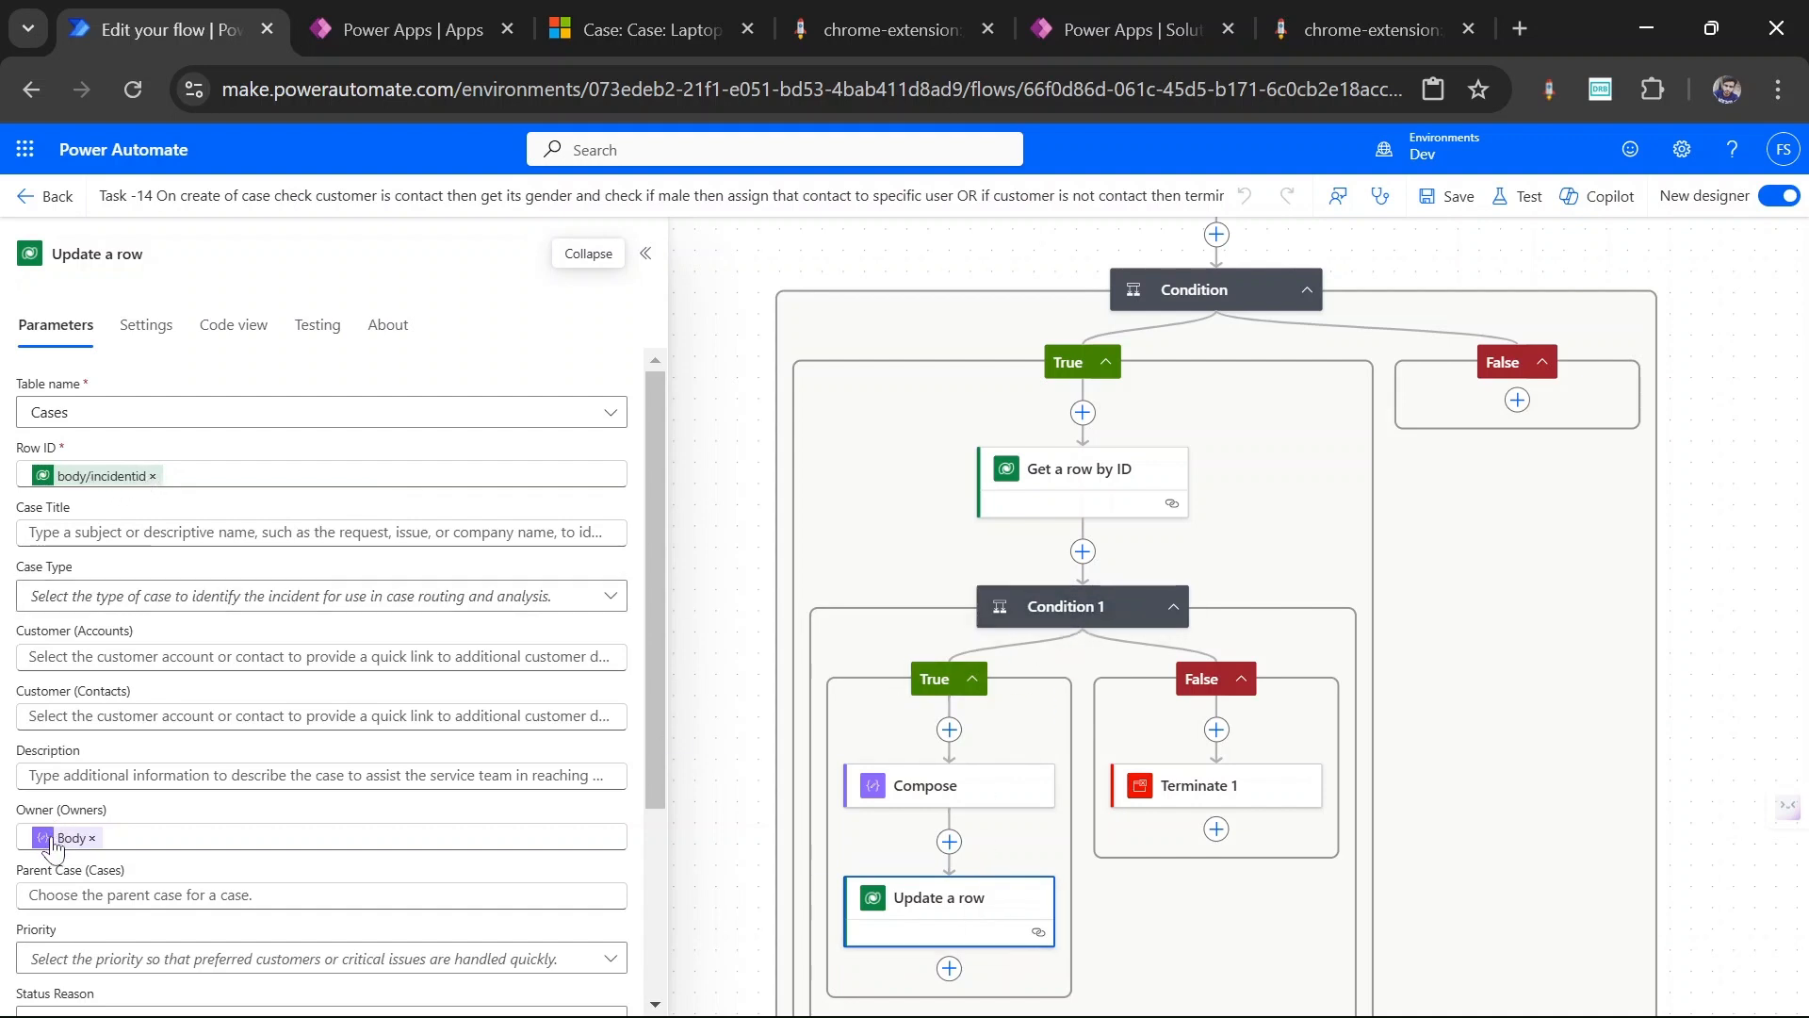
pyautogui.moveTo(53, 846)
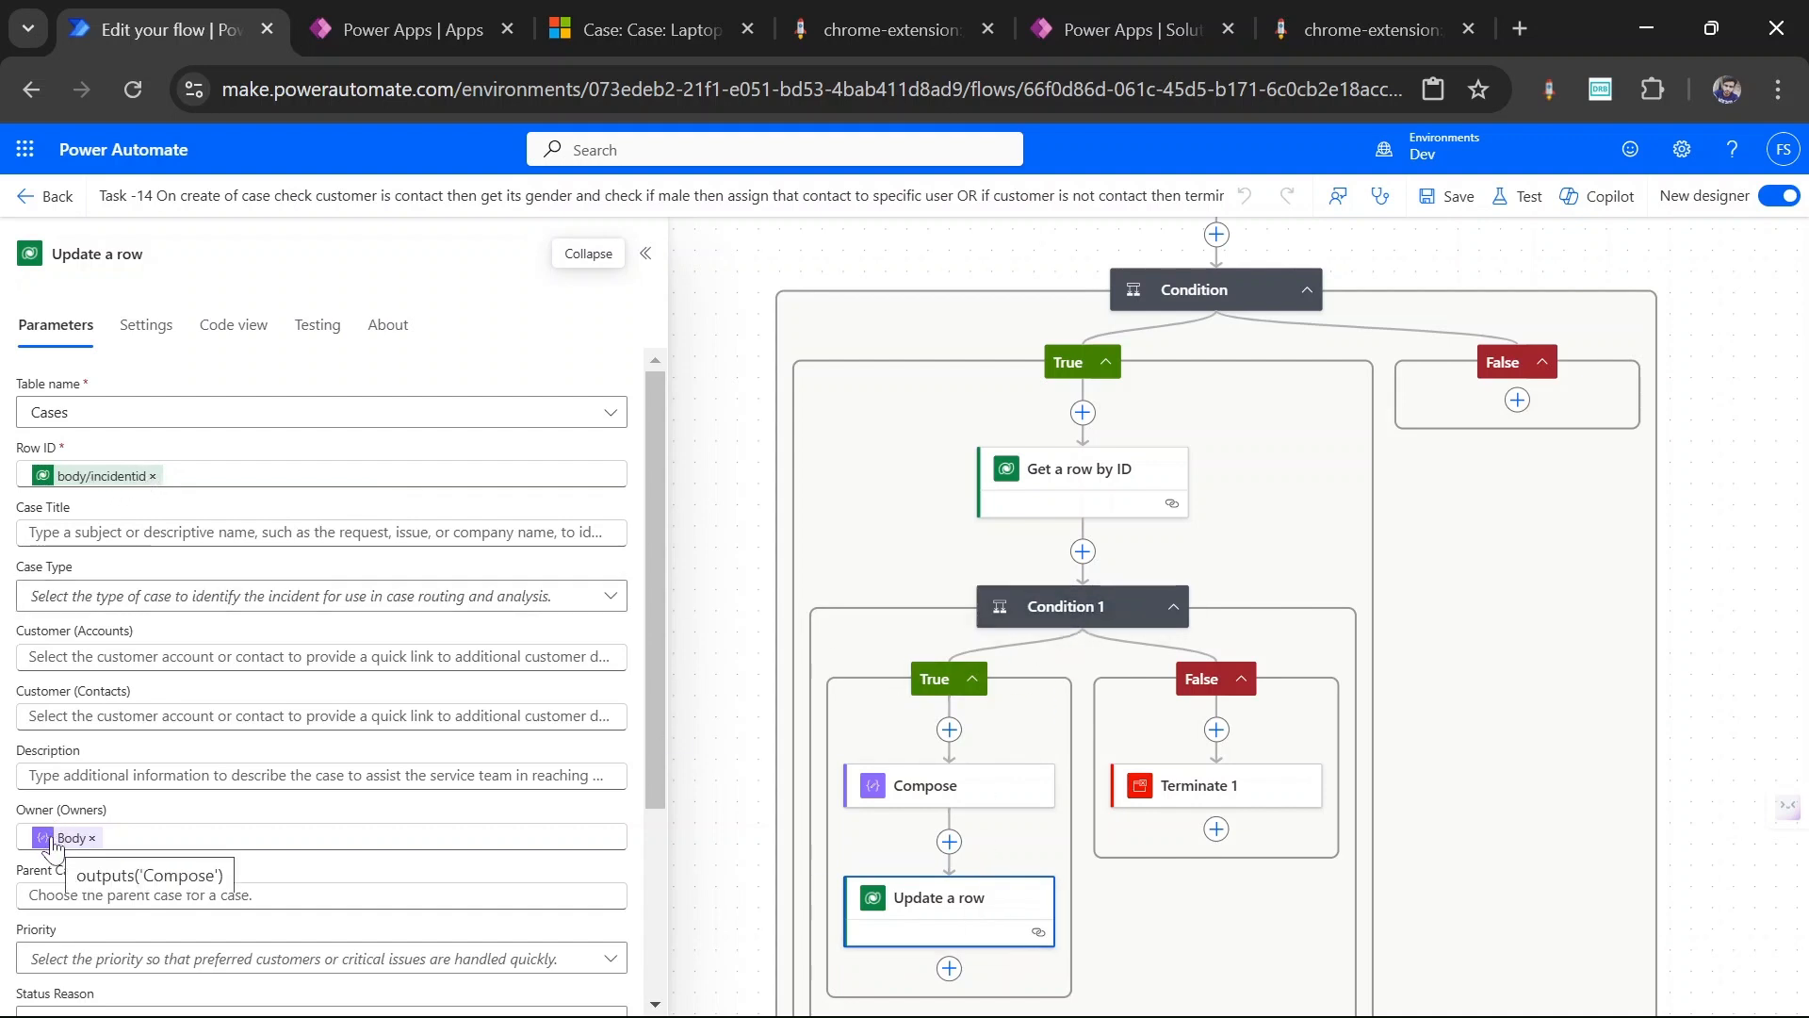
pyautogui.click(938, 789)
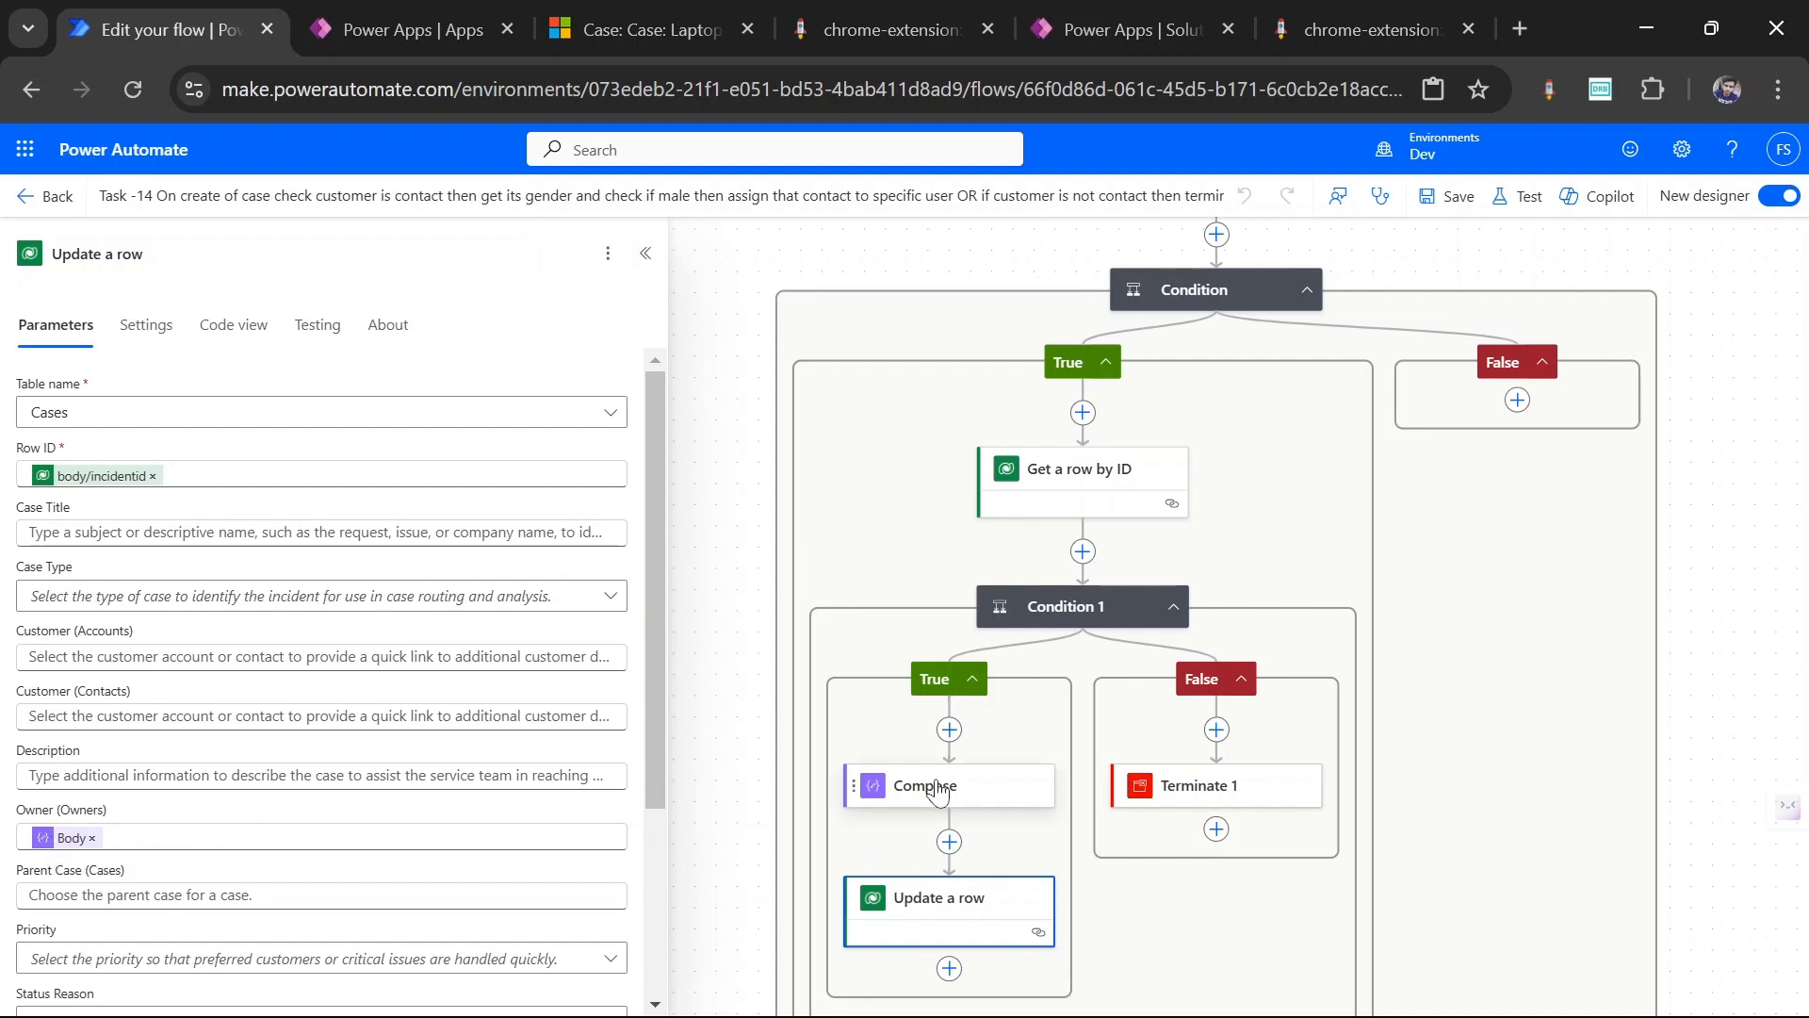
pyautogui.click(920, 922)
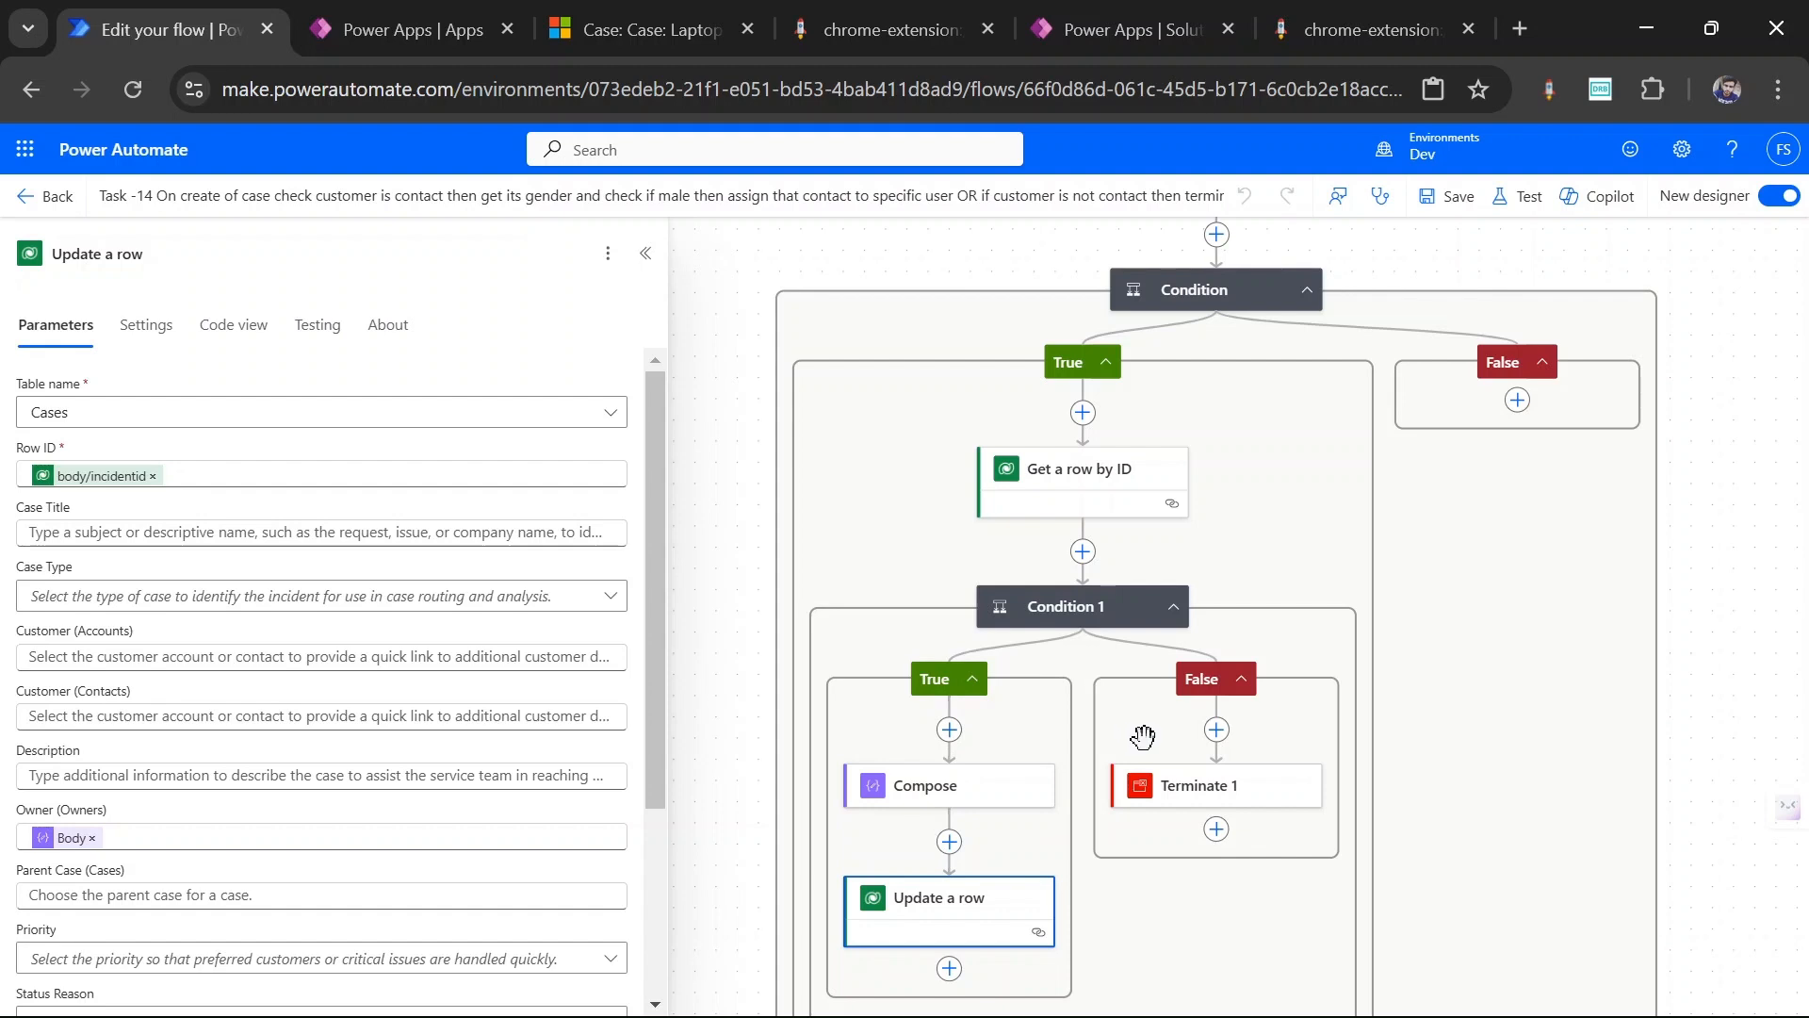
# Step: Recheck Condition 1's gender comparison, review the Terminate 1 action's status in its False branch, and look over the whole flow
pyautogui.click(1083, 611)
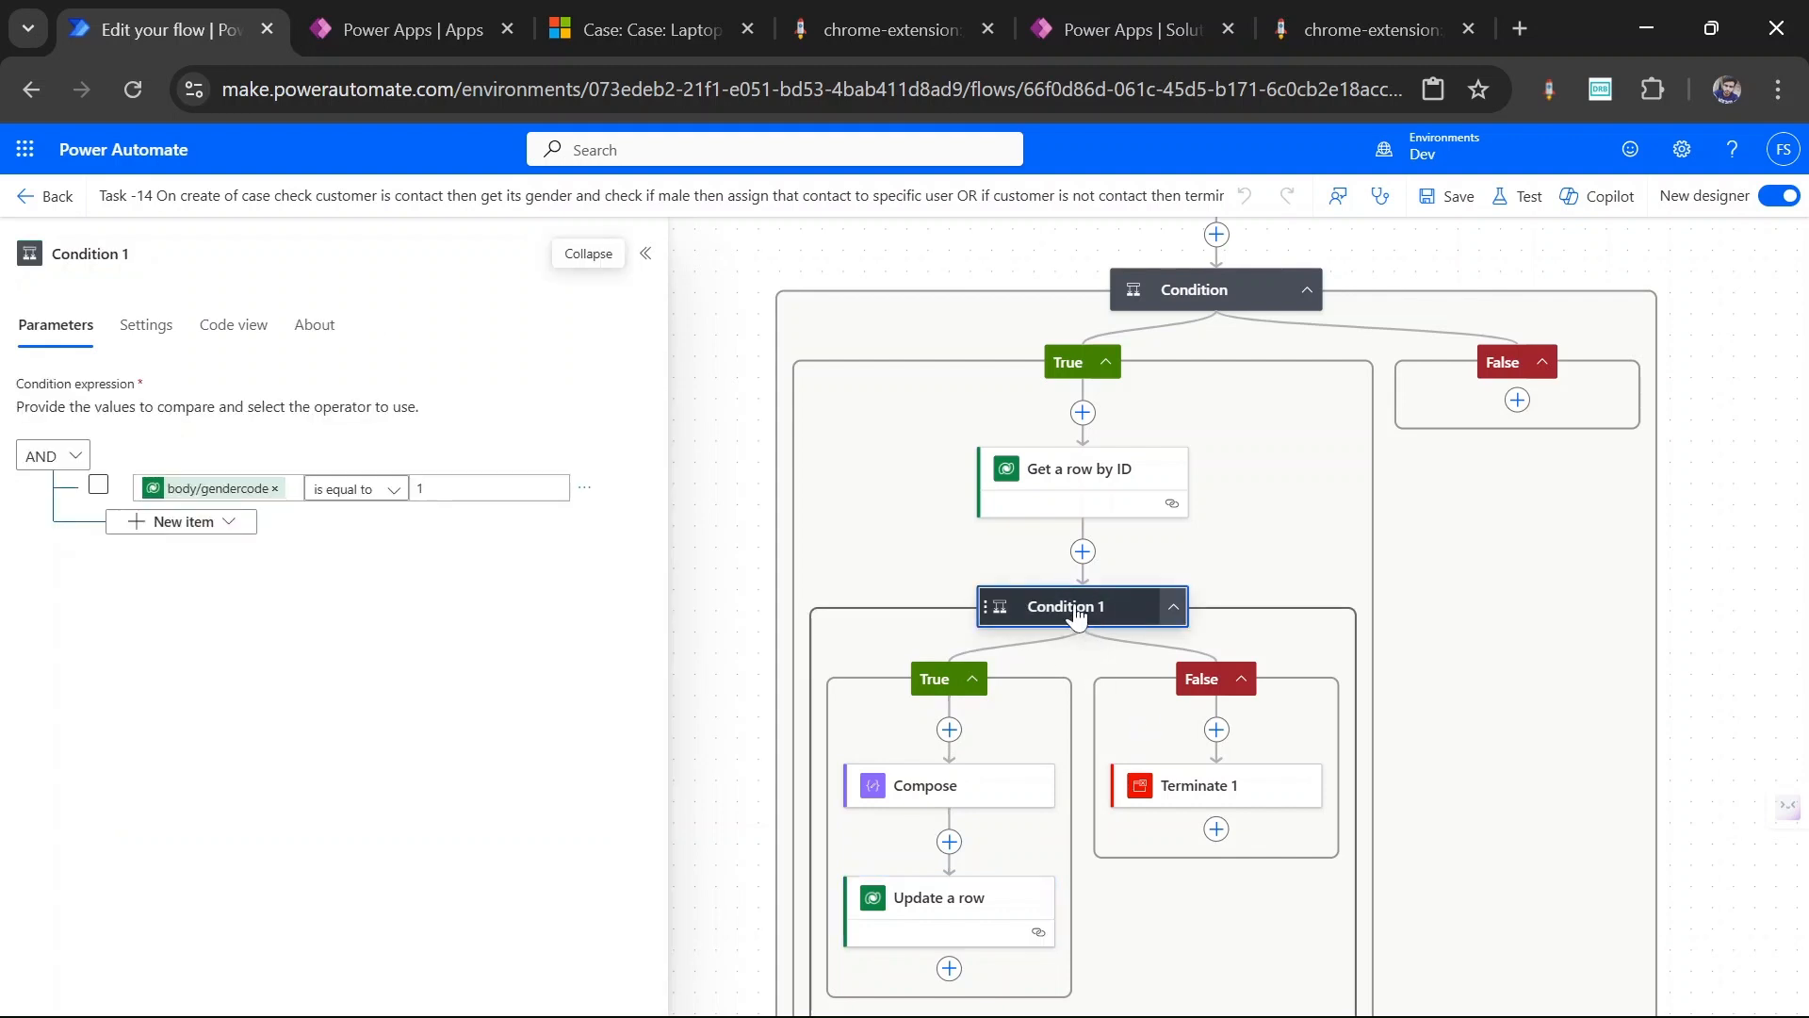
pyautogui.click(1217, 784)
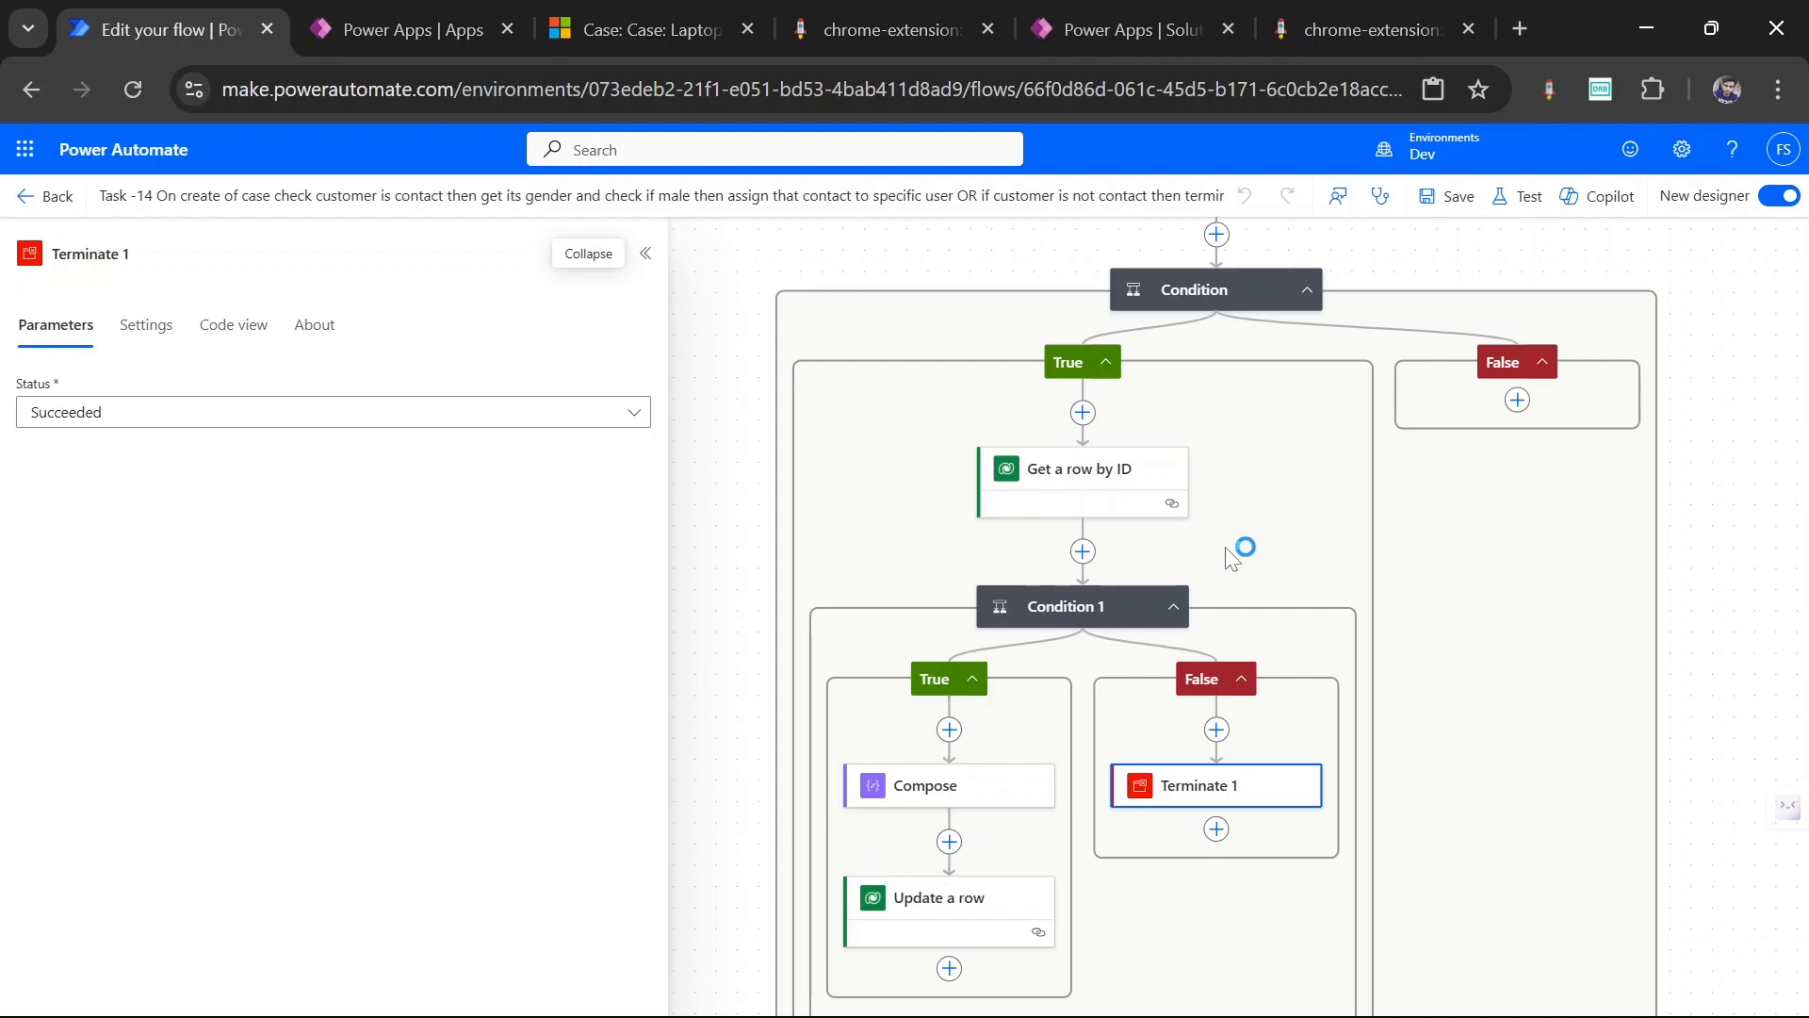
pyautogui.scroll(1, 1225, 548)
pyautogui.scroll(-1, 1225, 547)
pyautogui.scroll(-3, 1229, 556)
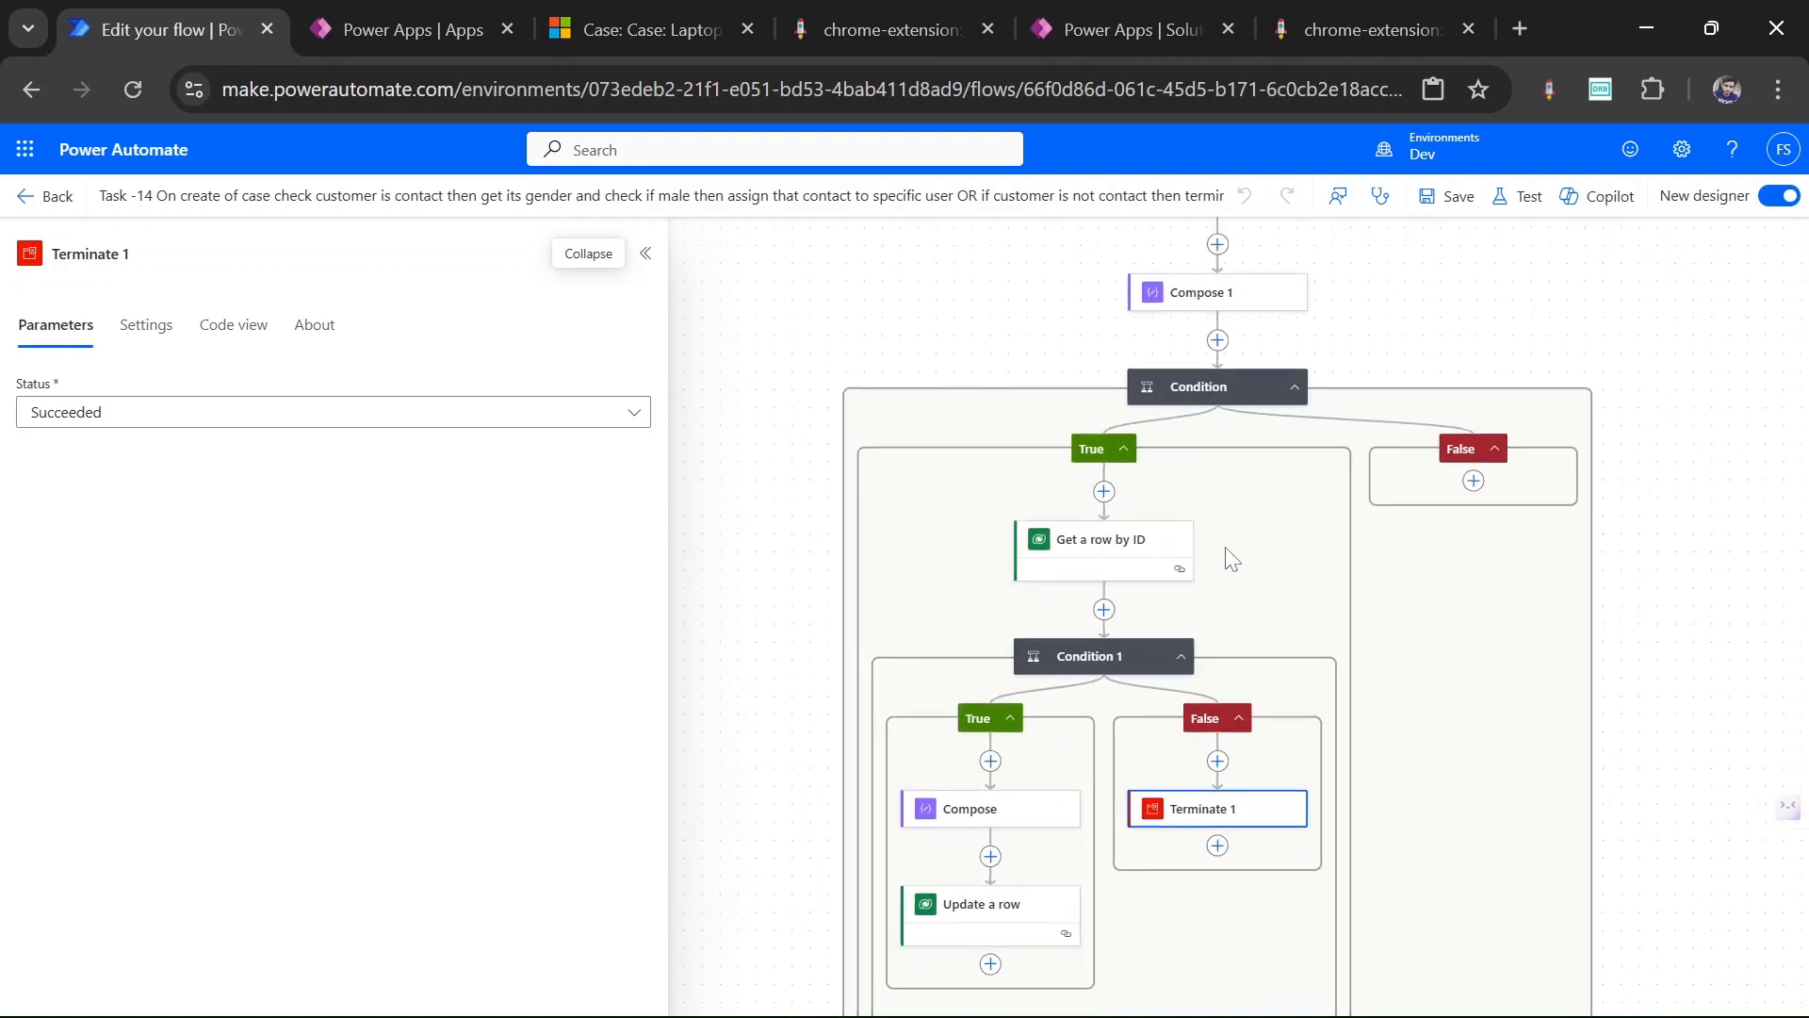
pyautogui.scroll(-4, 1231, 558)
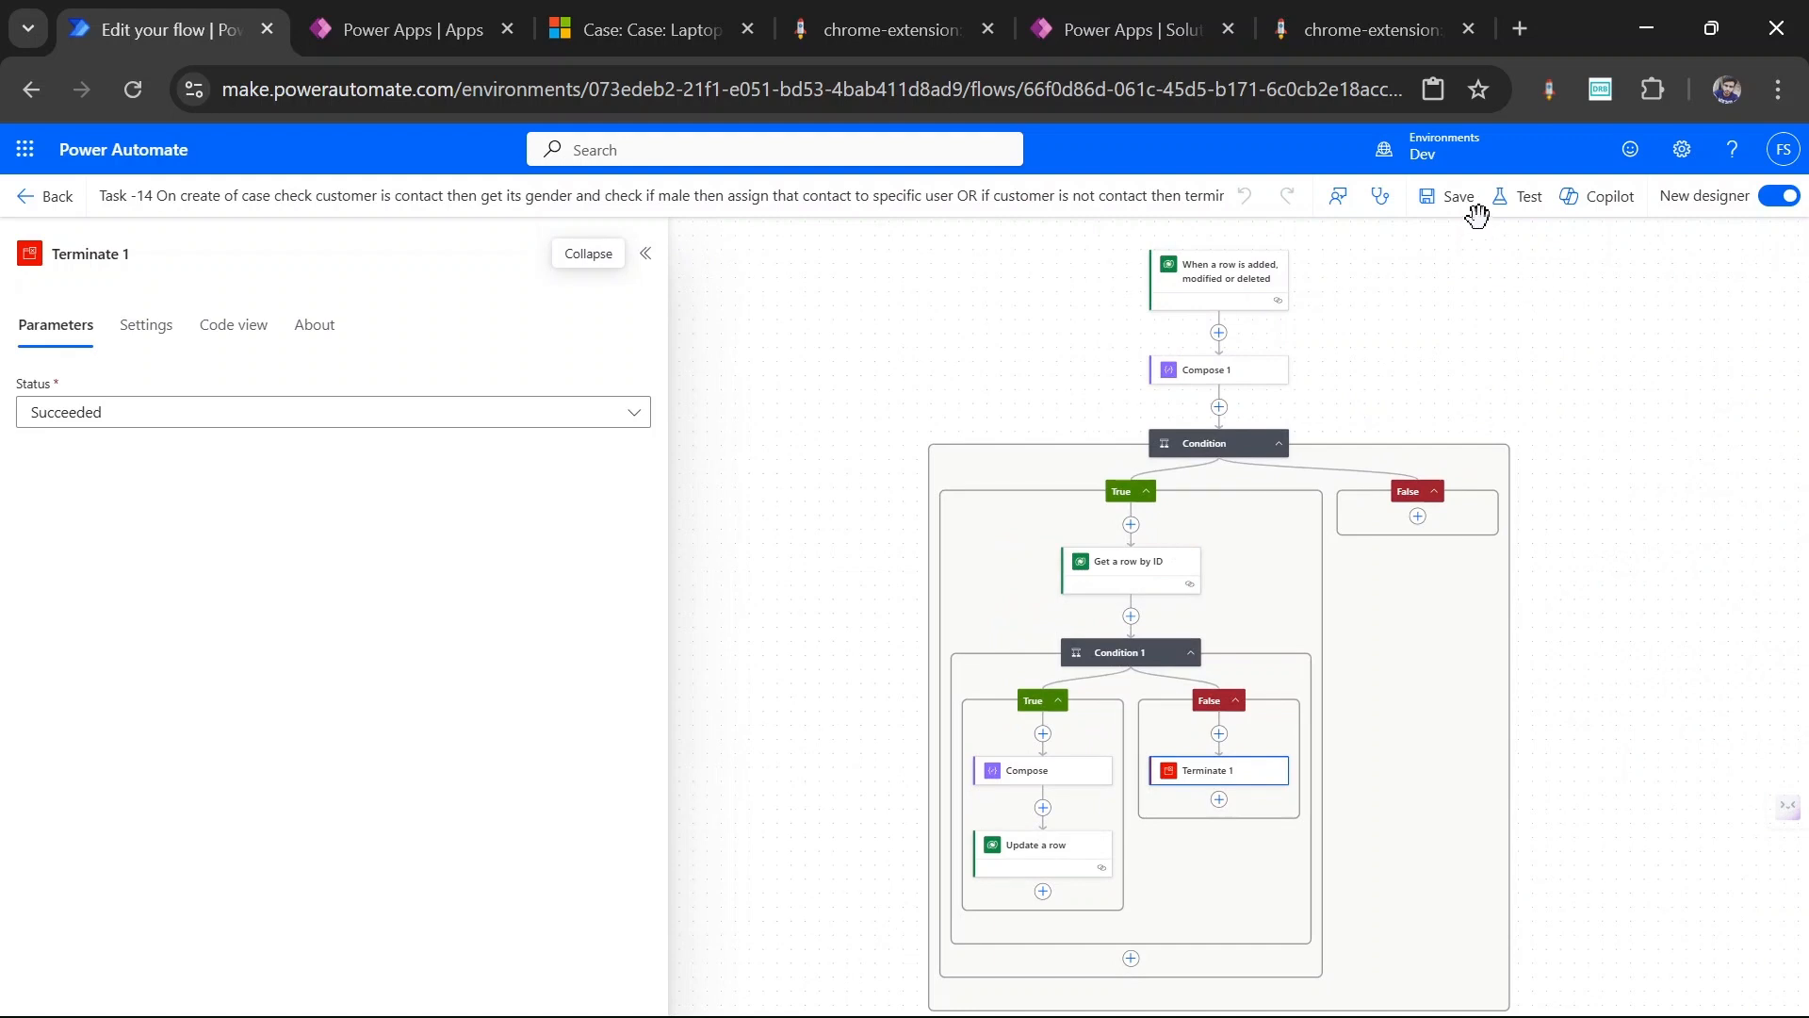
# Step: Start a manual test of the flow
pyautogui.click(1517, 198)
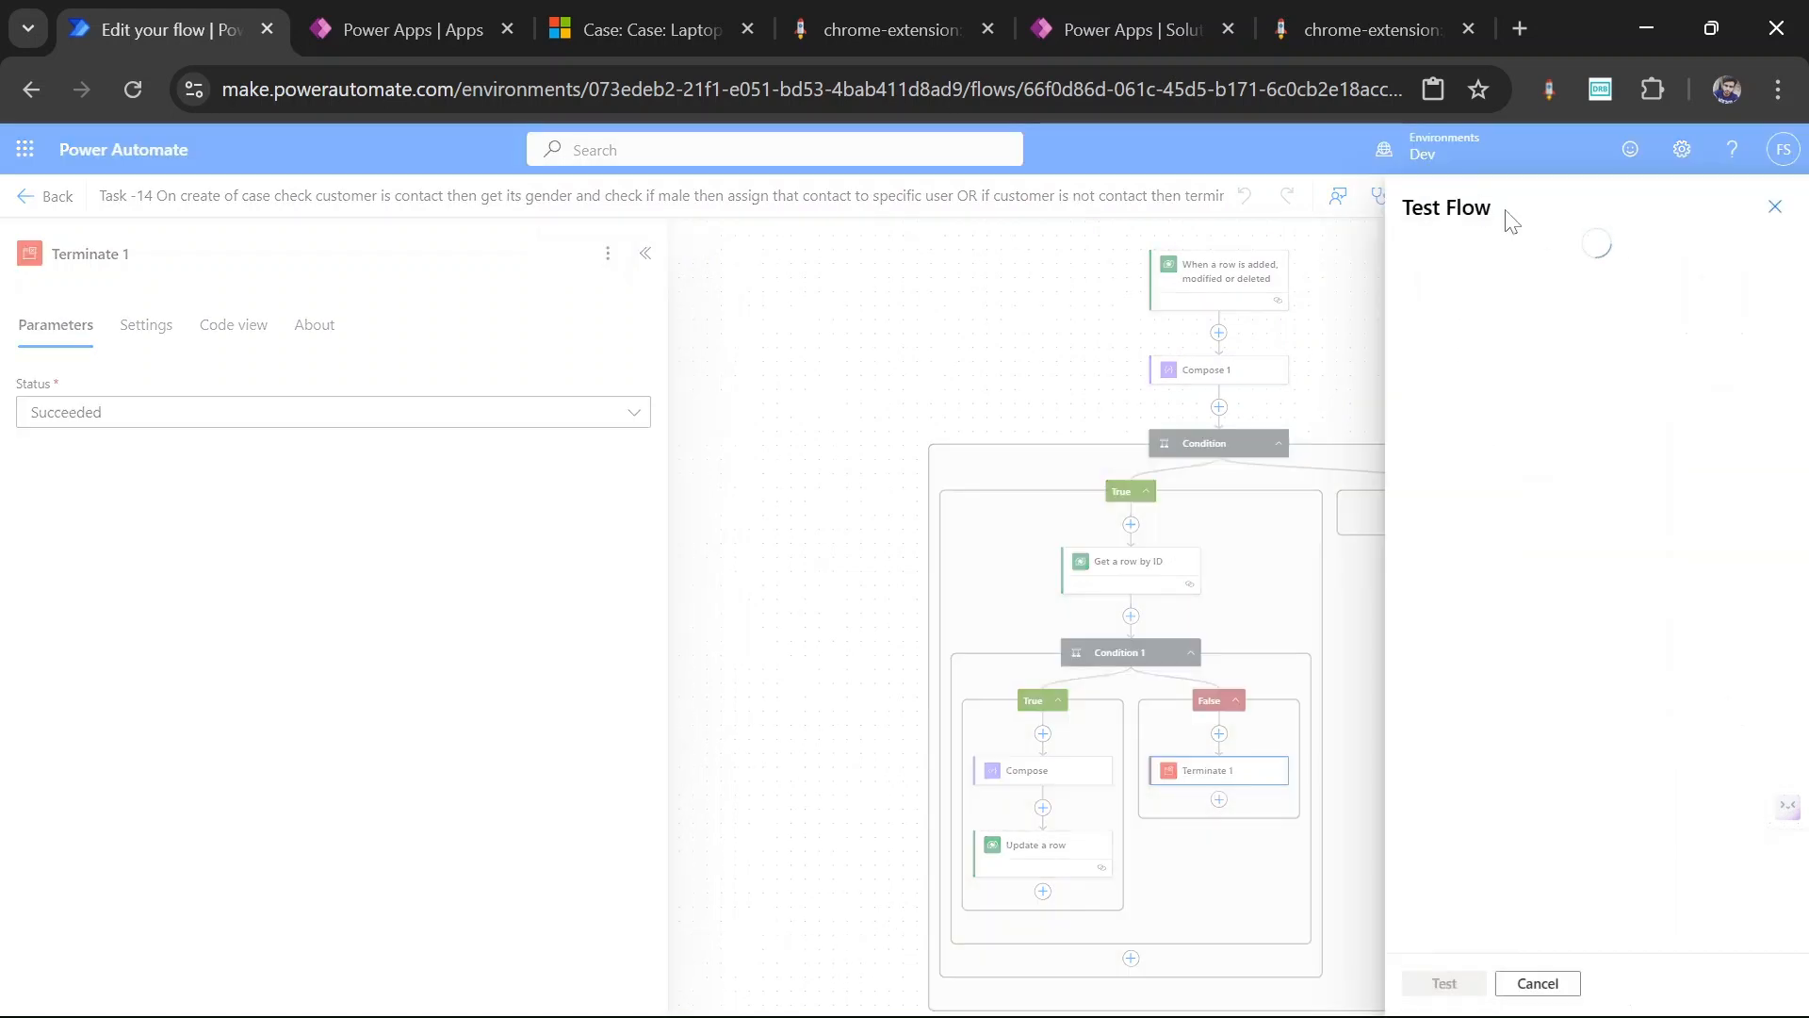
pyautogui.click(1502, 288)
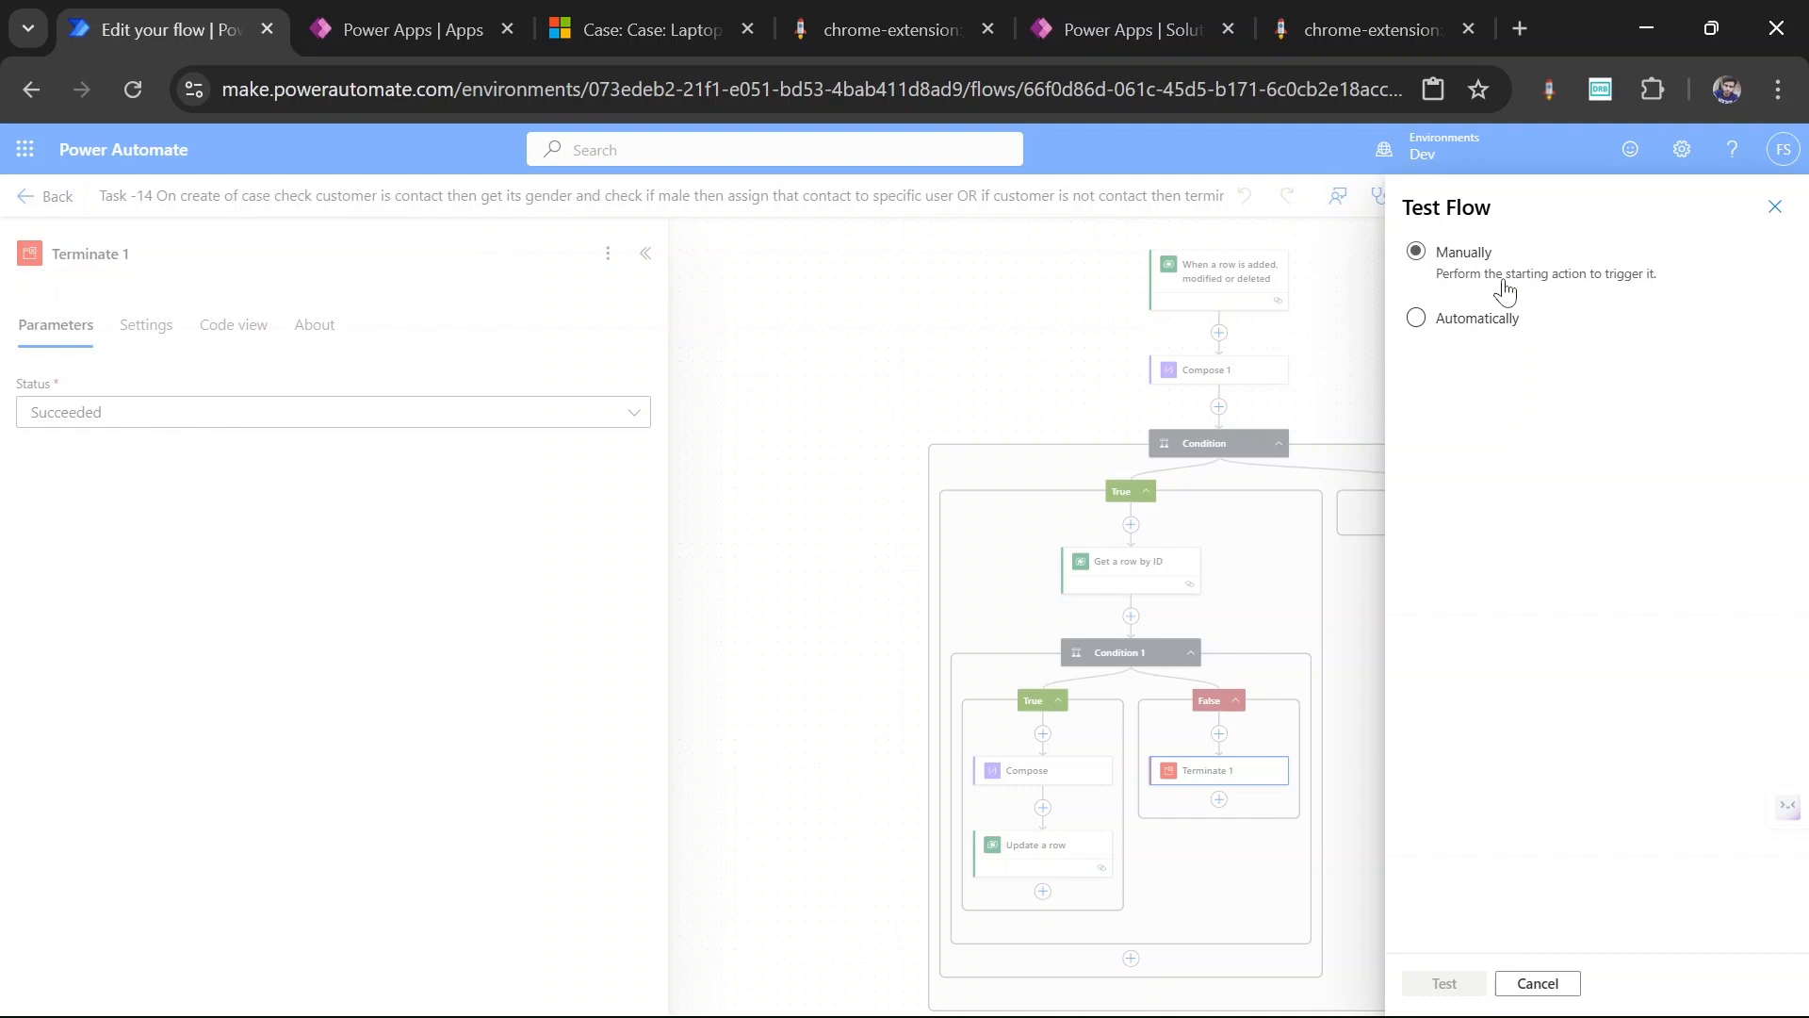
pyautogui.click(1443, 983)
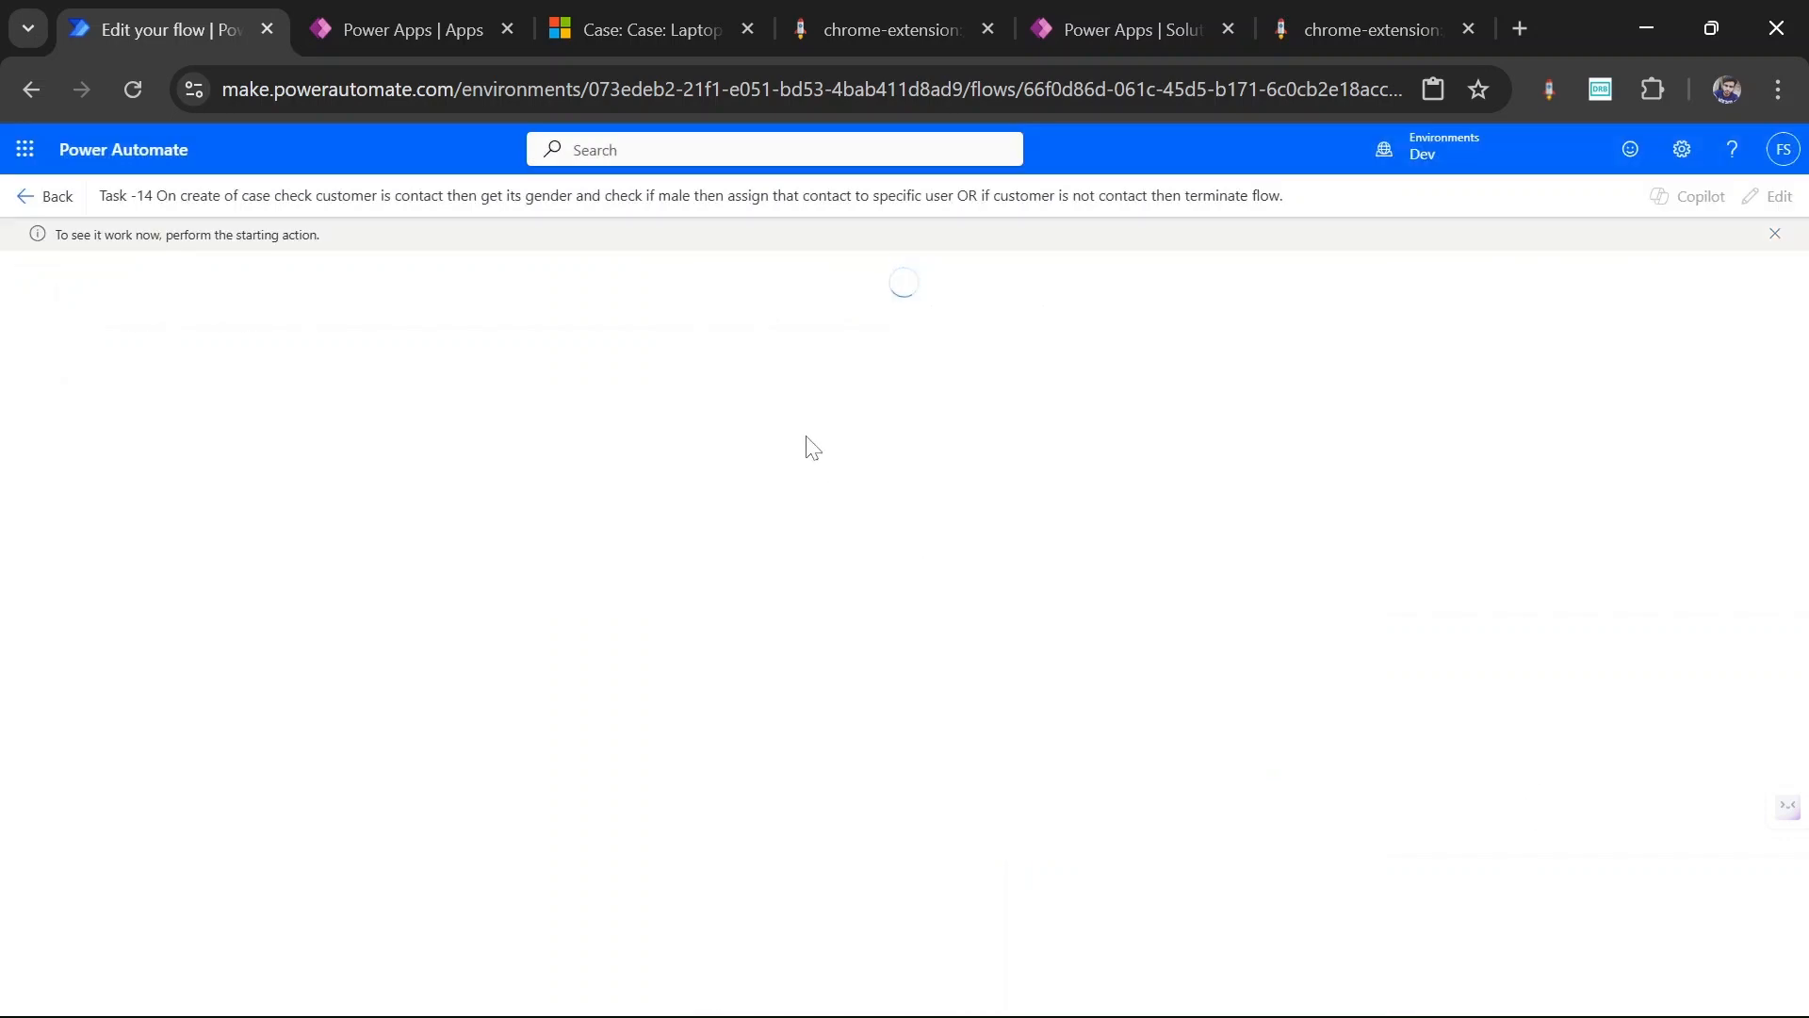
# Step: In the Dynamics 365 Sales Hub, create and save a case titled Table with the contact Shah Rukh Khan as customer
pyautogui.click(634, 28)
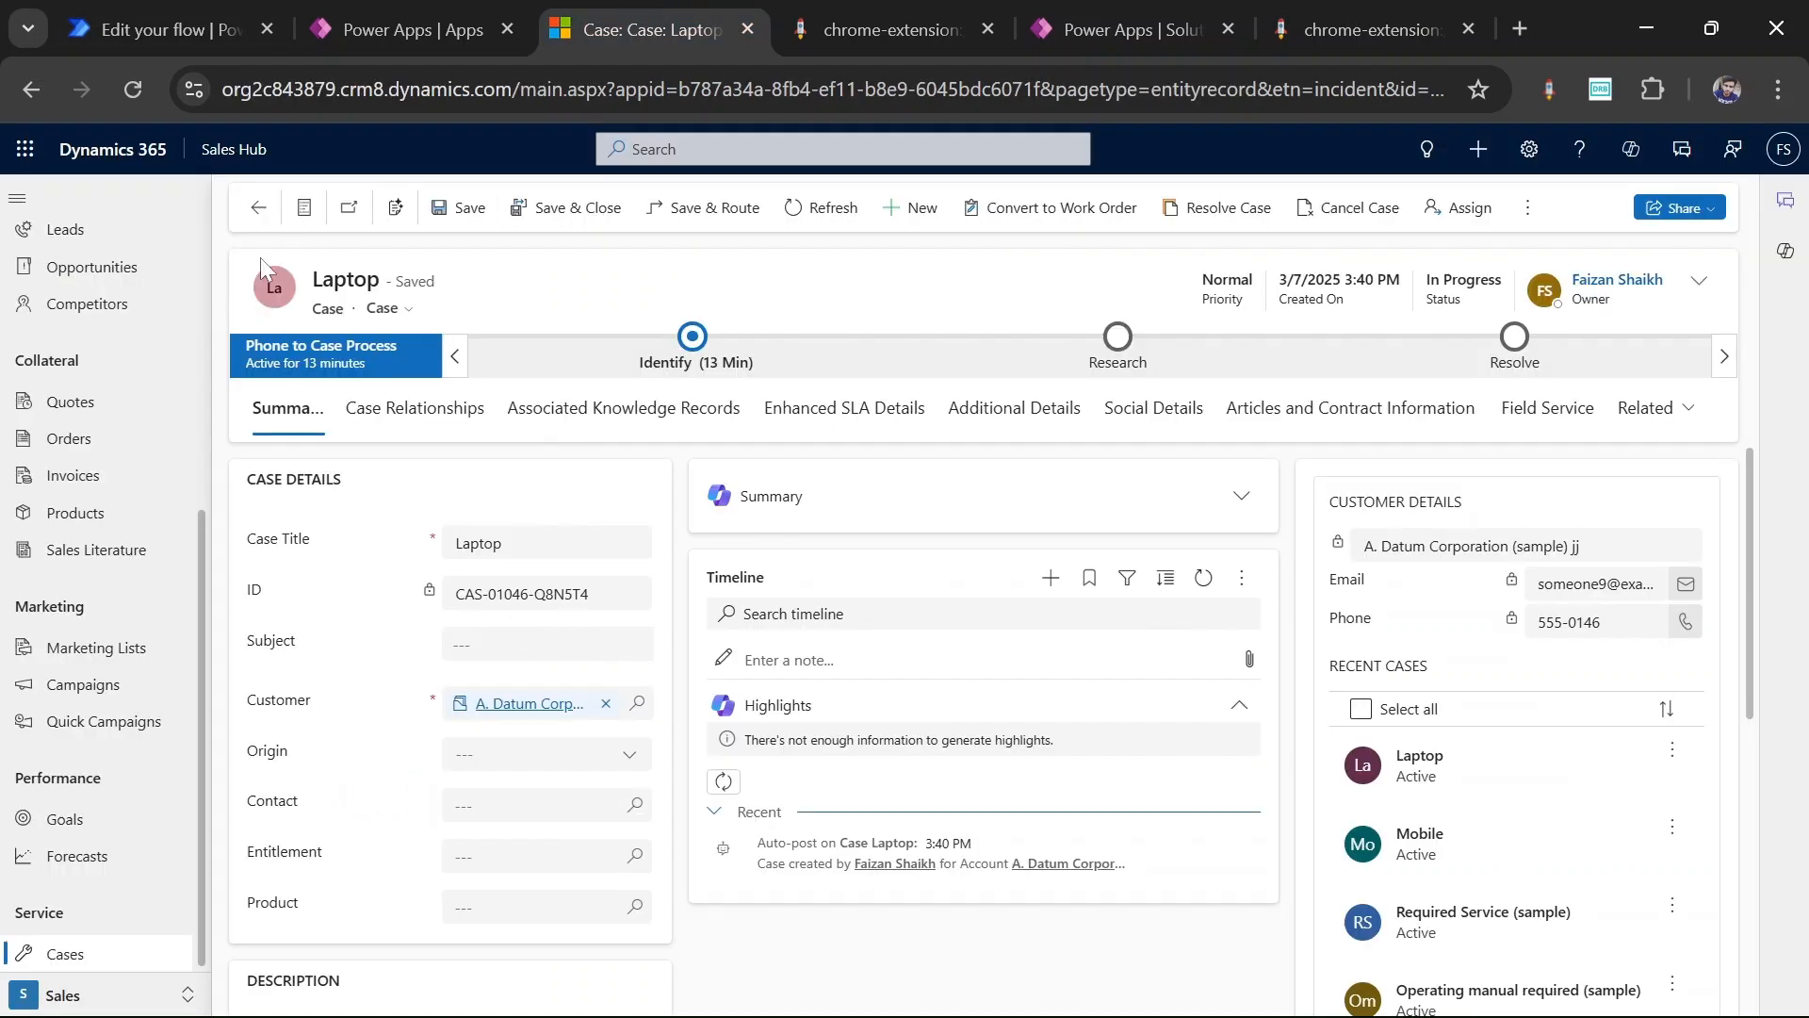
pyautogui.click(260, 208)
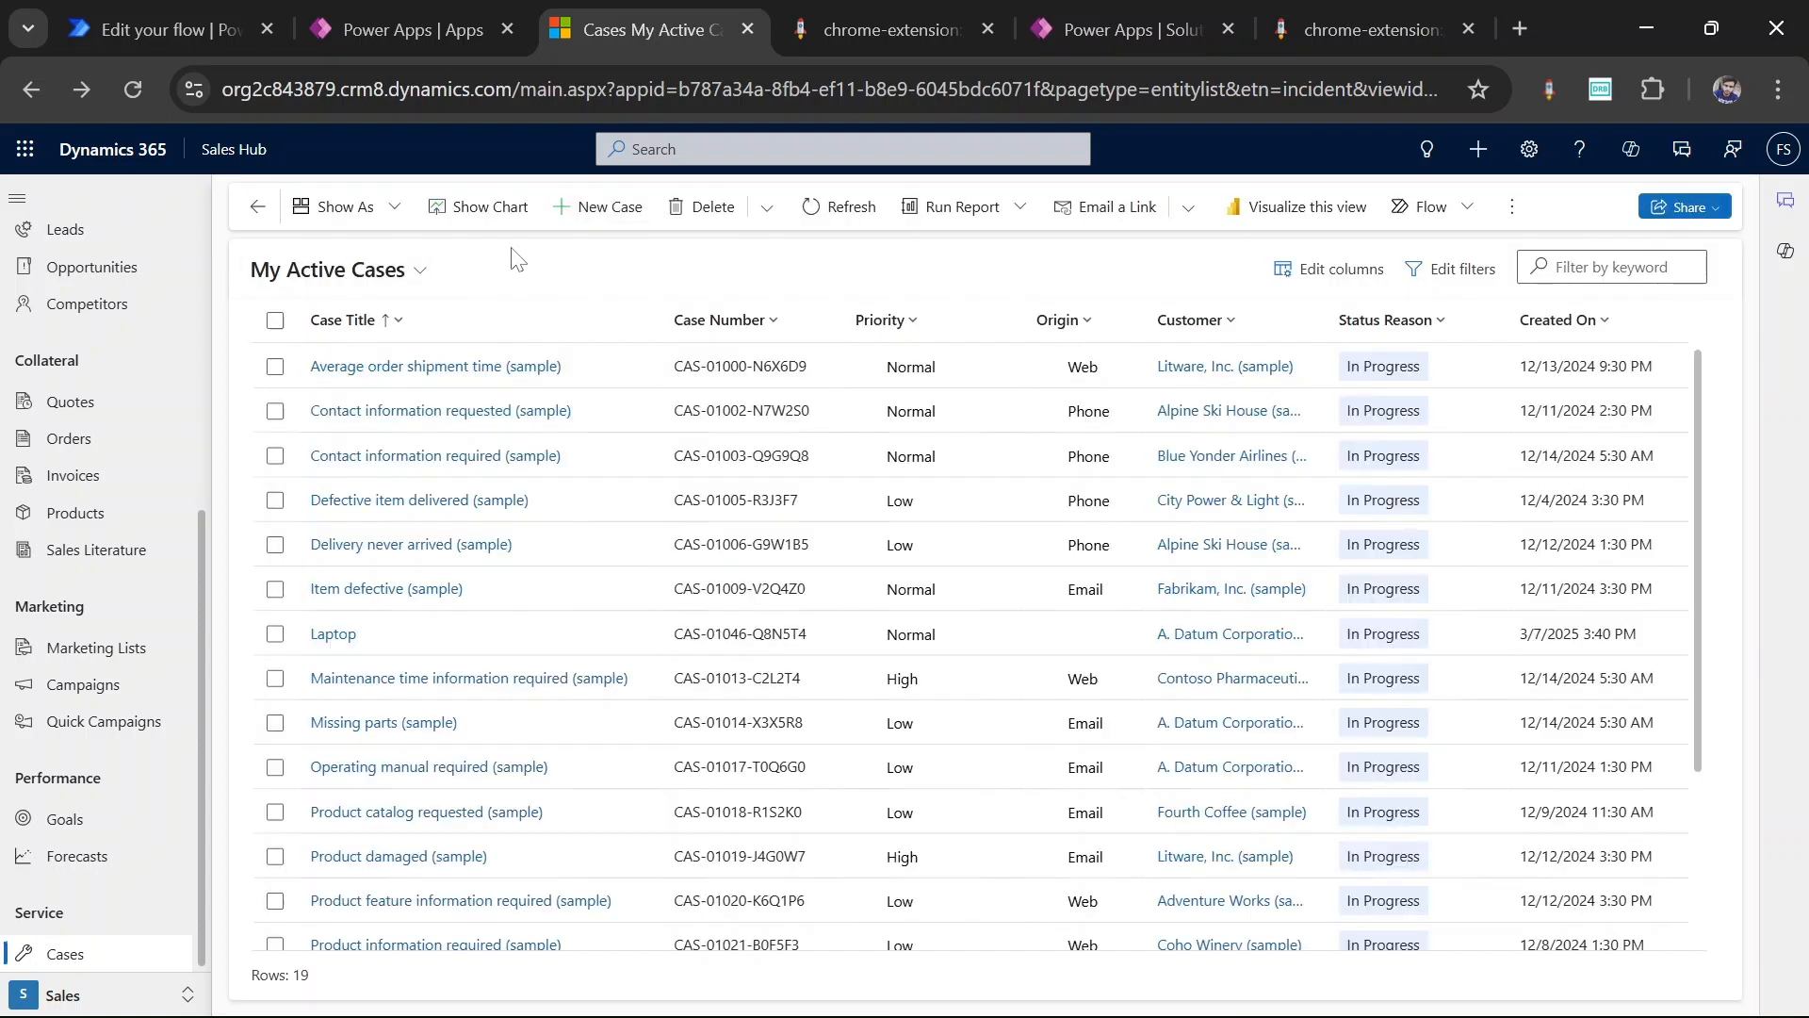
pyautogui.click(578, 224)
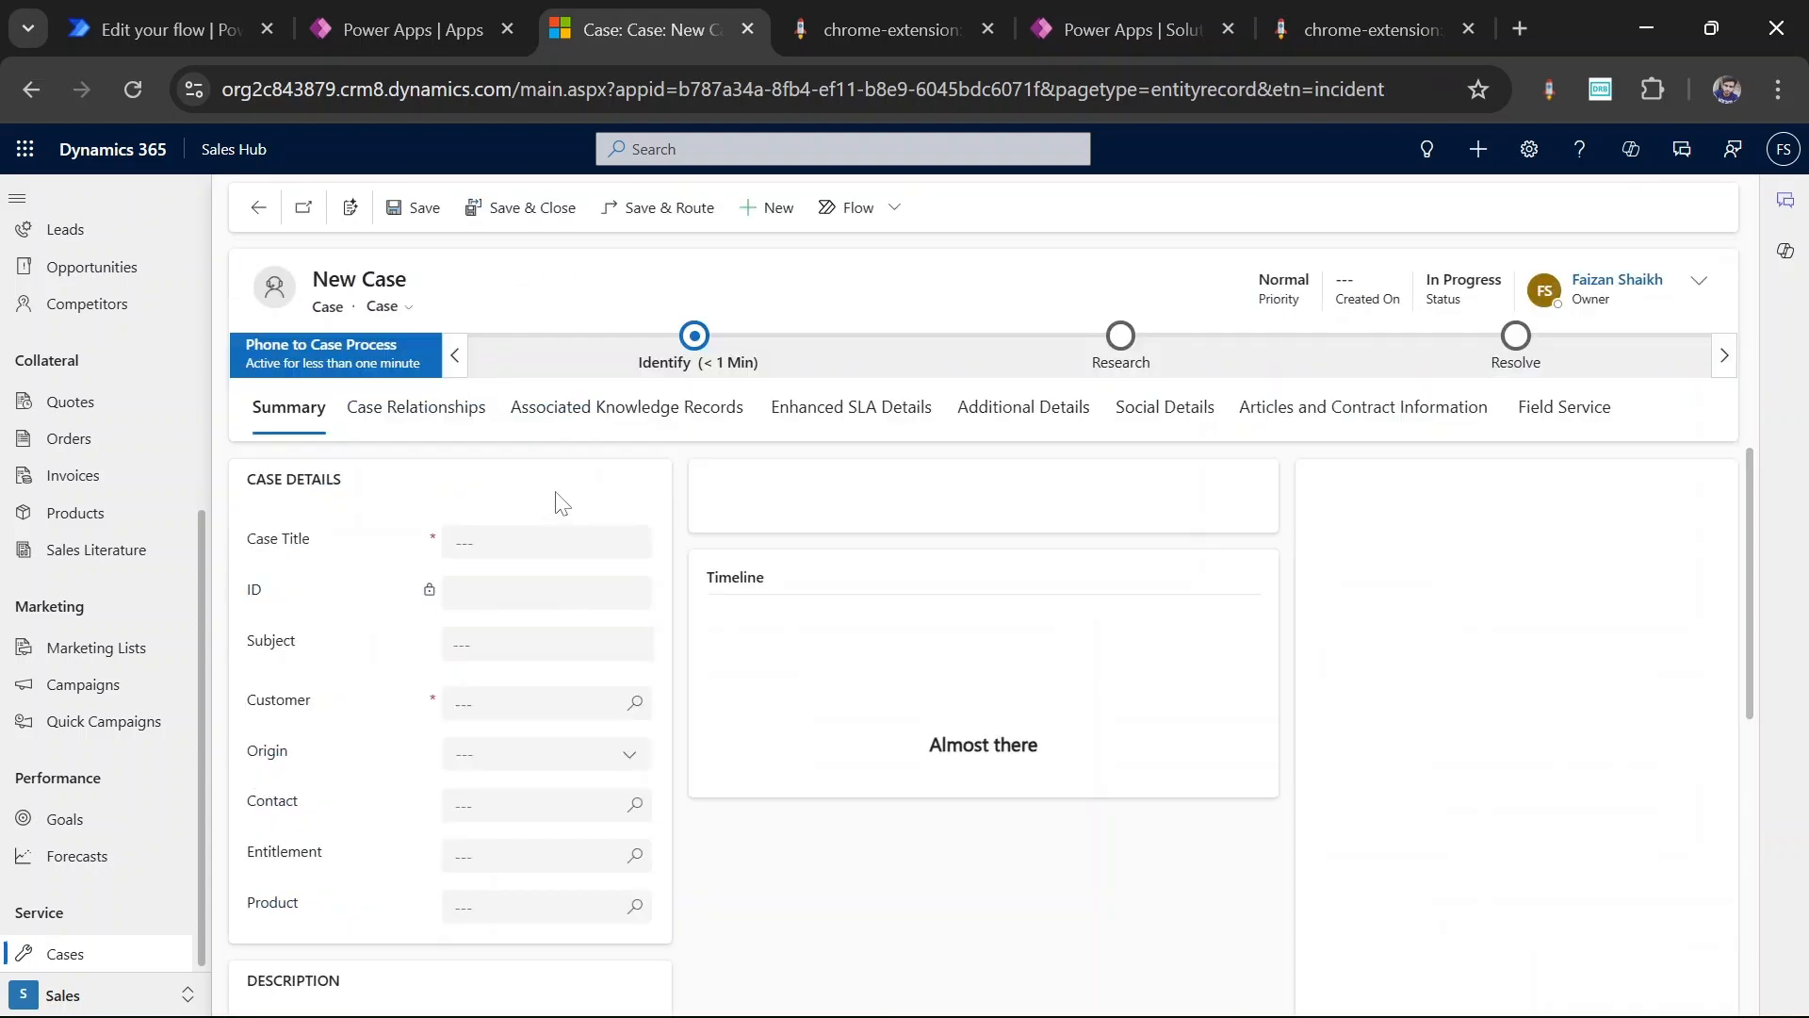
pyautogui.click(566, 541)
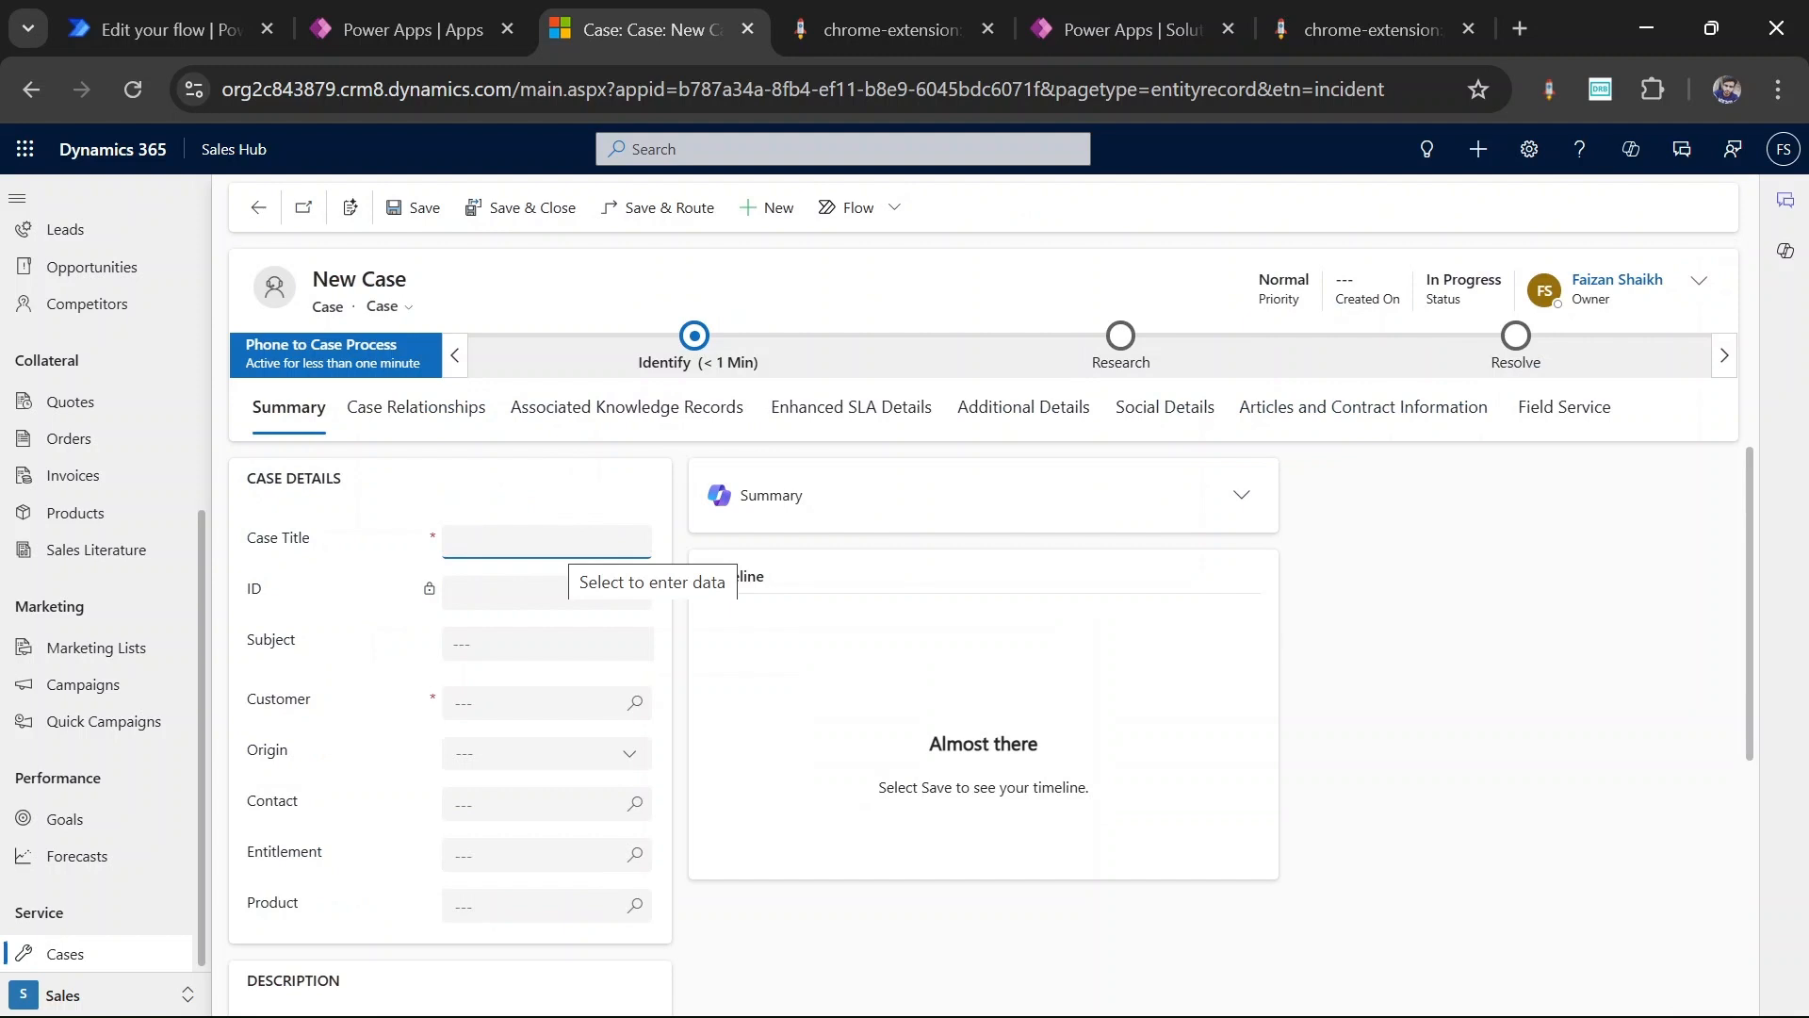
pyautogui.write('Table')
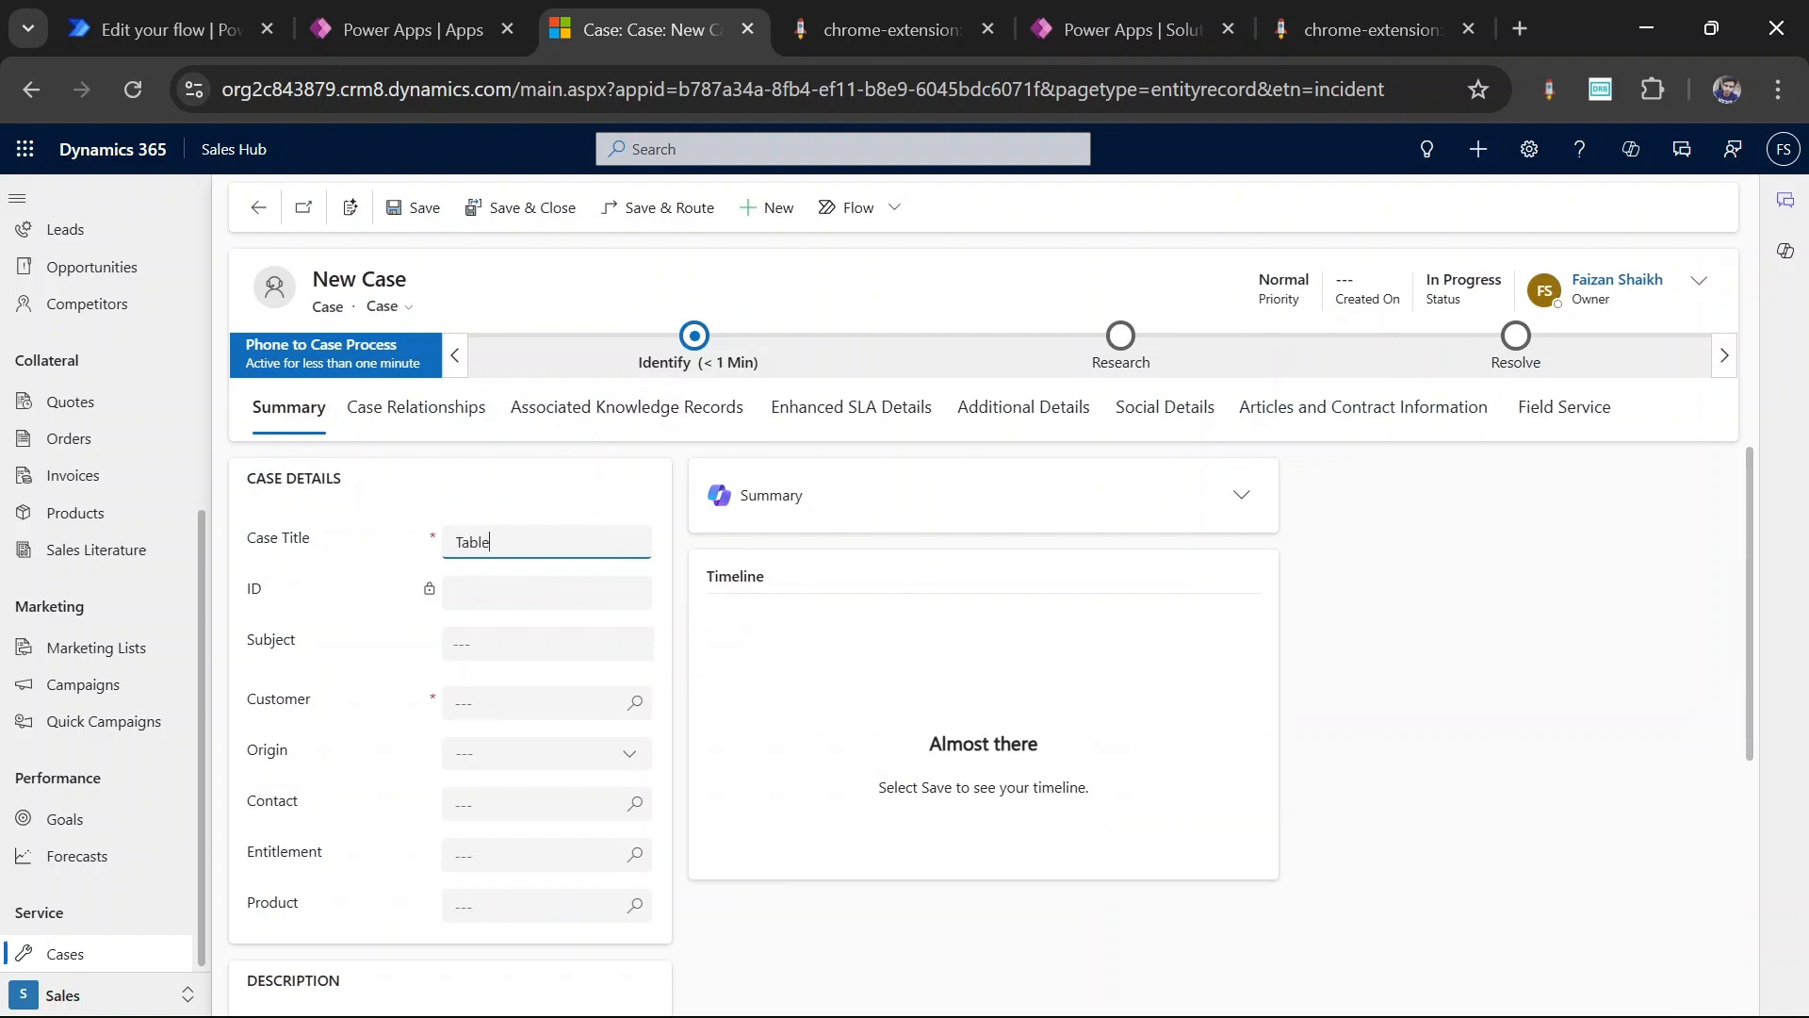
pyautogui.click(528, 704)
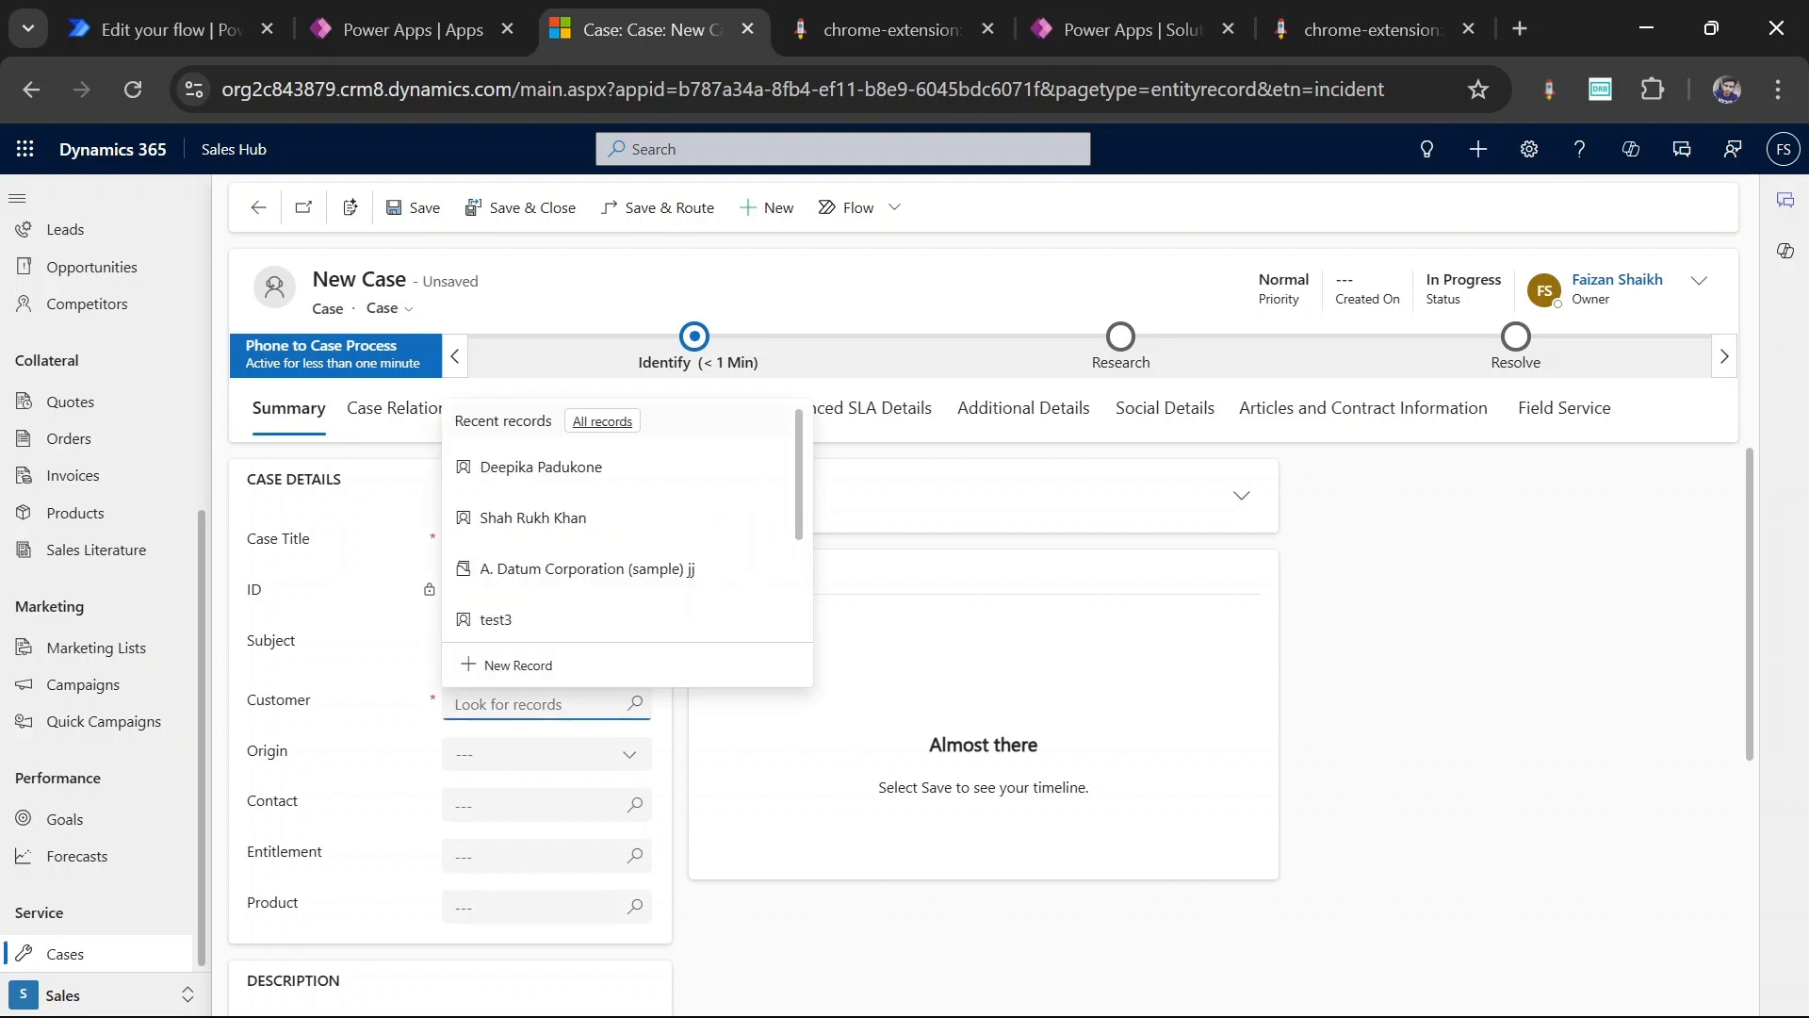
pyautogui.click(563, 520)
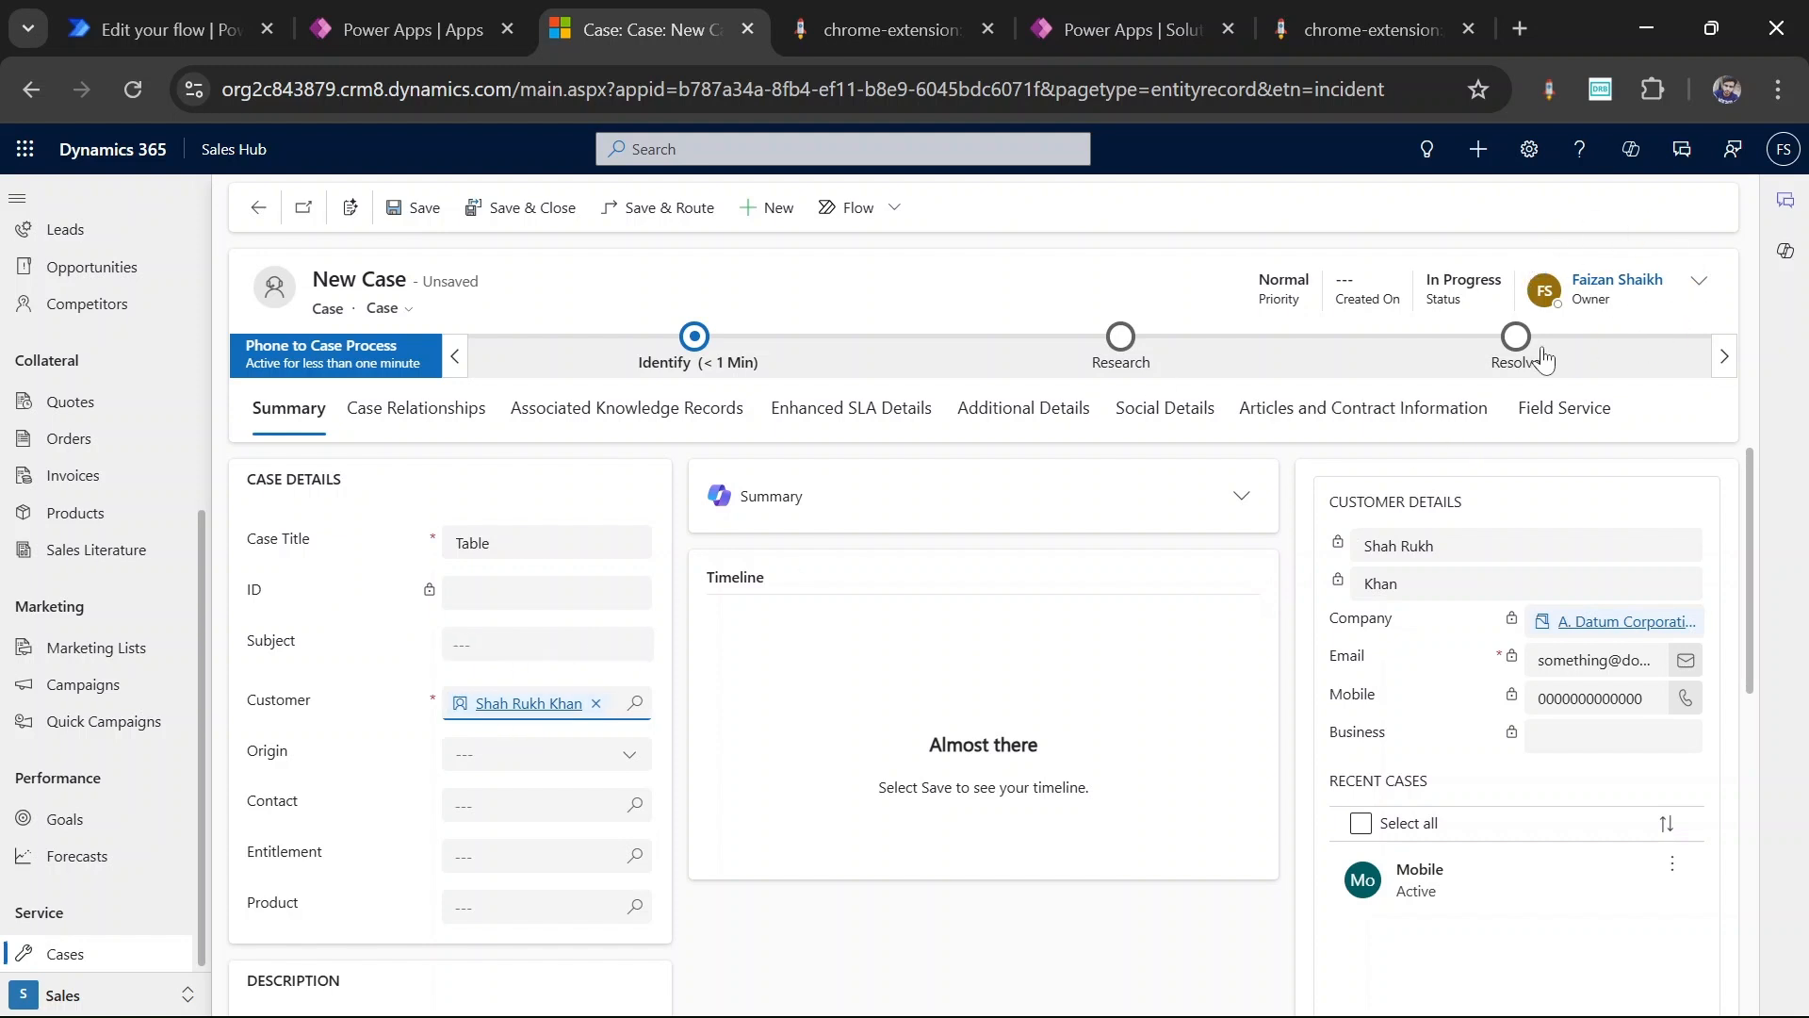
pyautogui.click(419, 214)
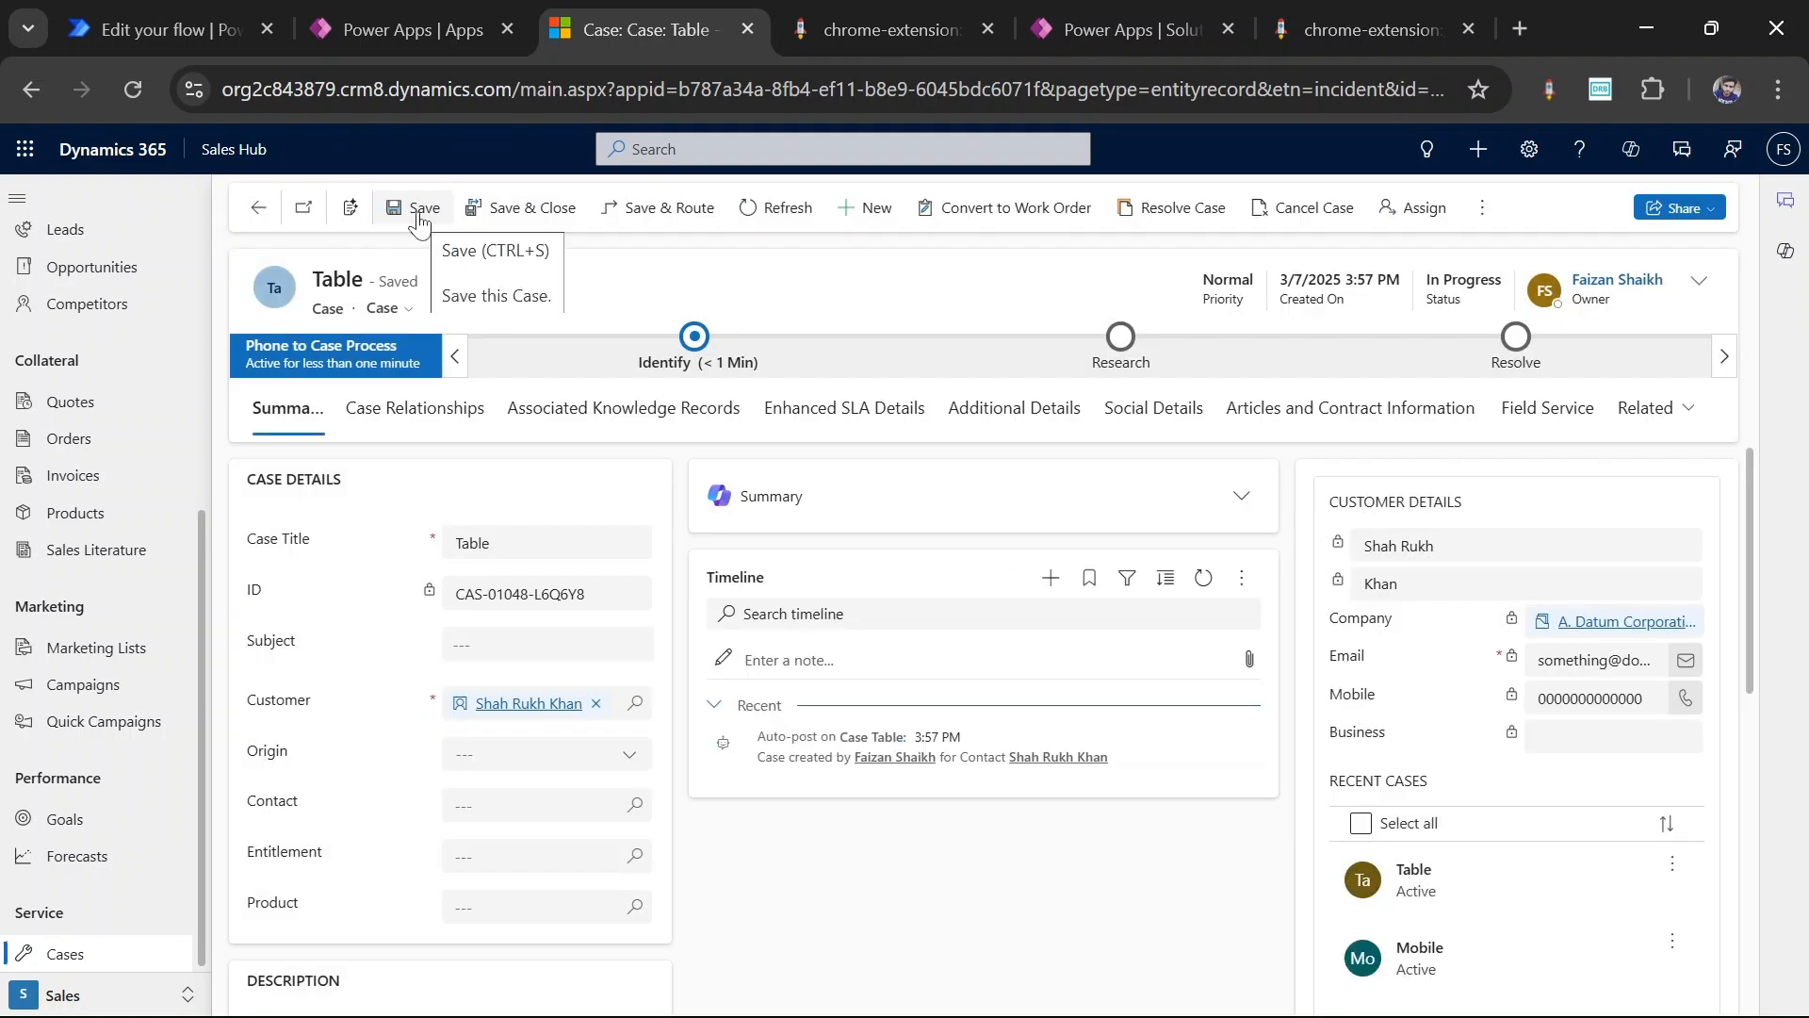
# Step: Return to the flow's test run in Power Automate and inspect which actions and branches ran
pyautogui.click(153, 8)
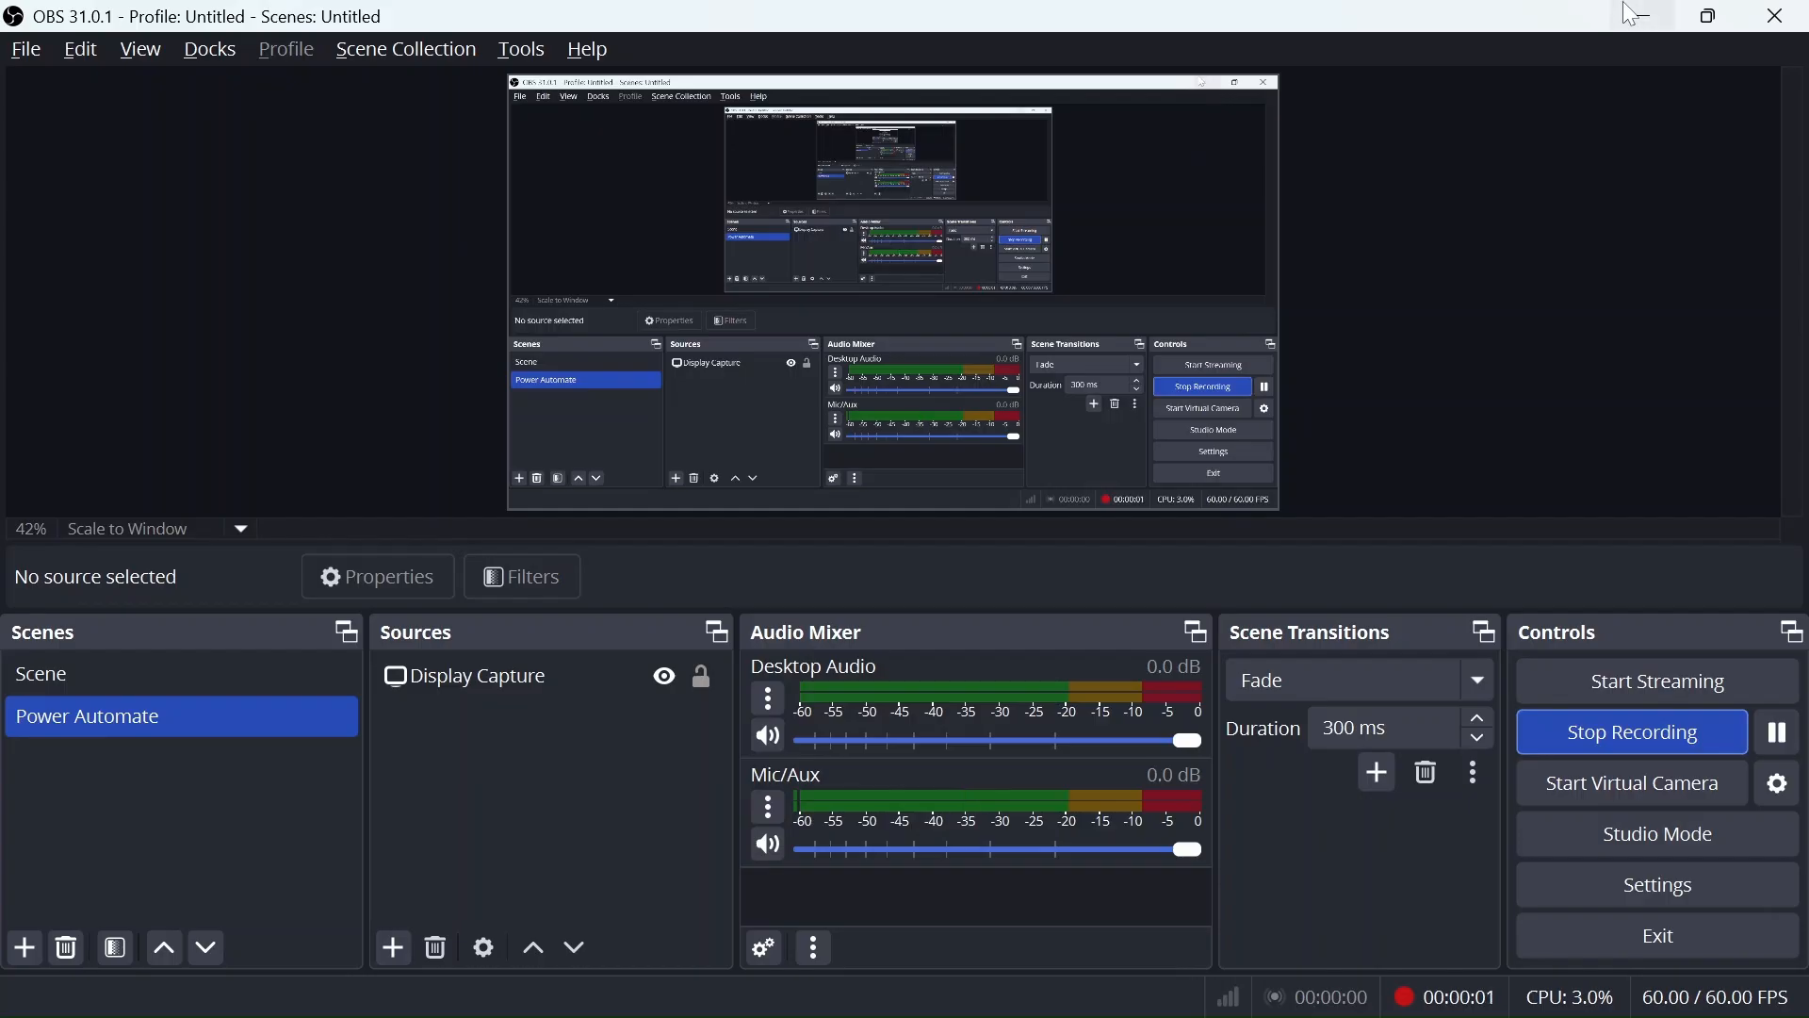
pyautogui.click(1649, 16)
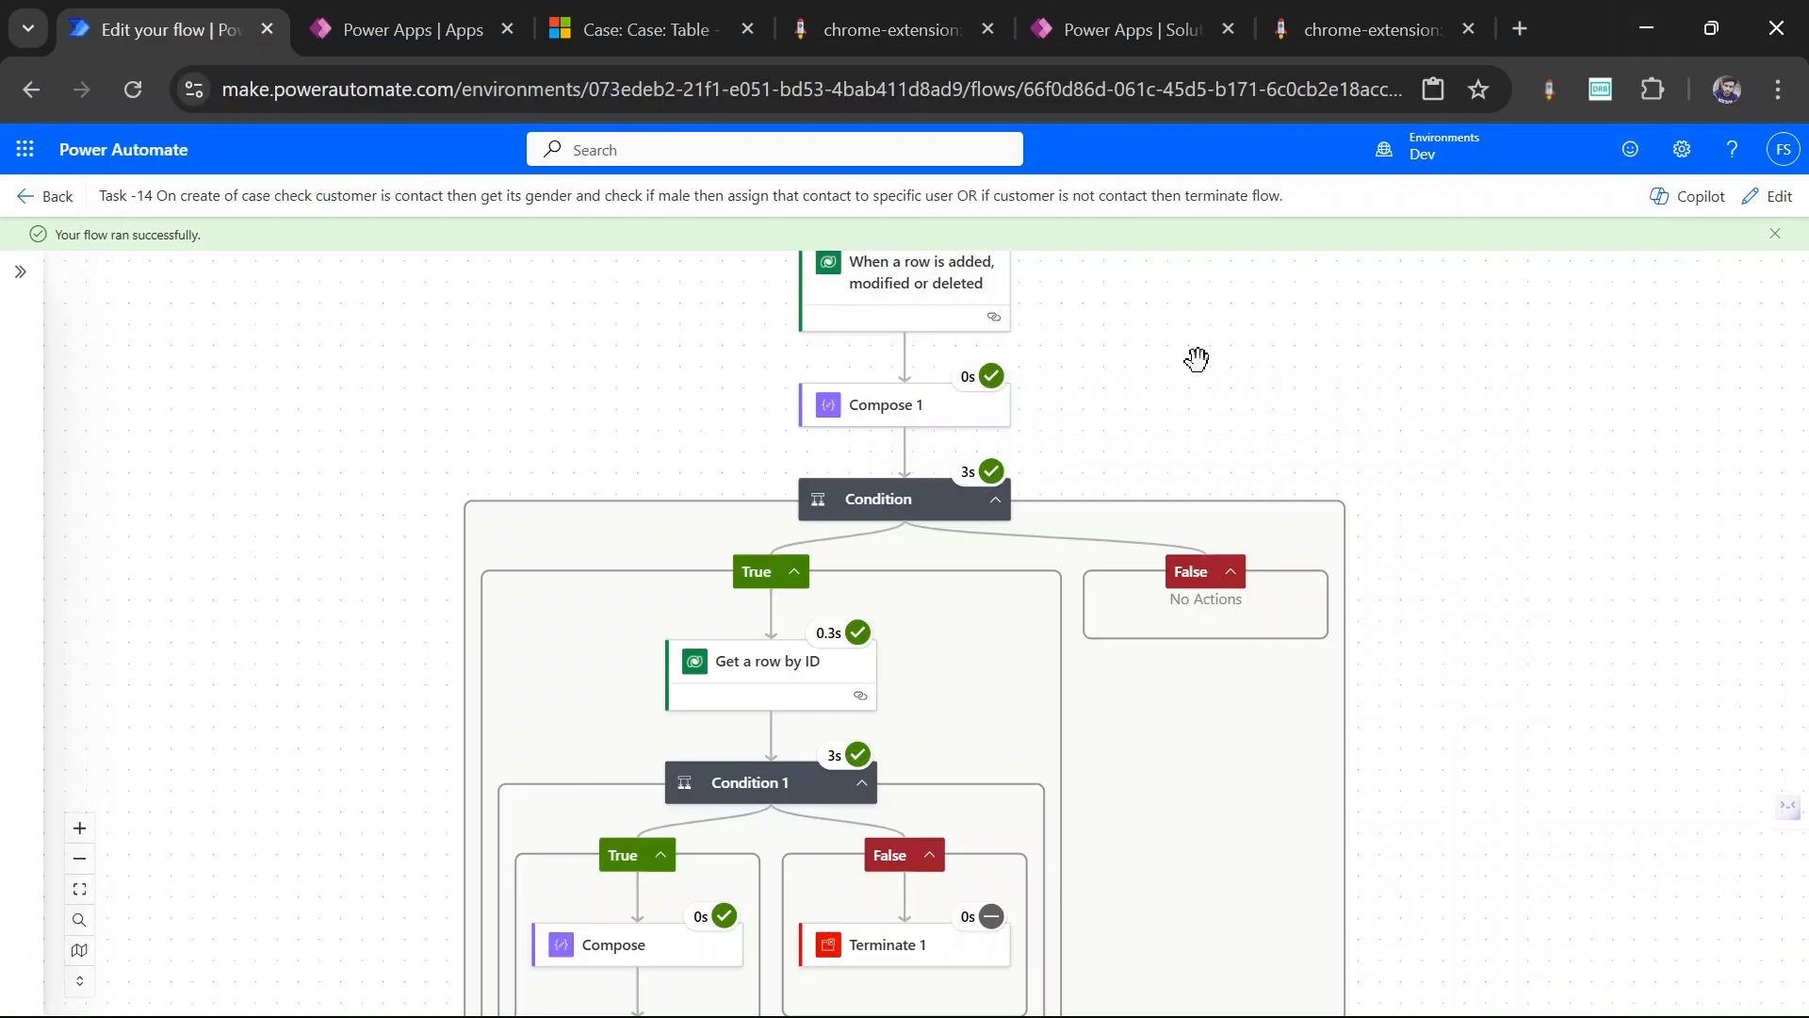
pyautogui.scroll(-3, 1197, 358)
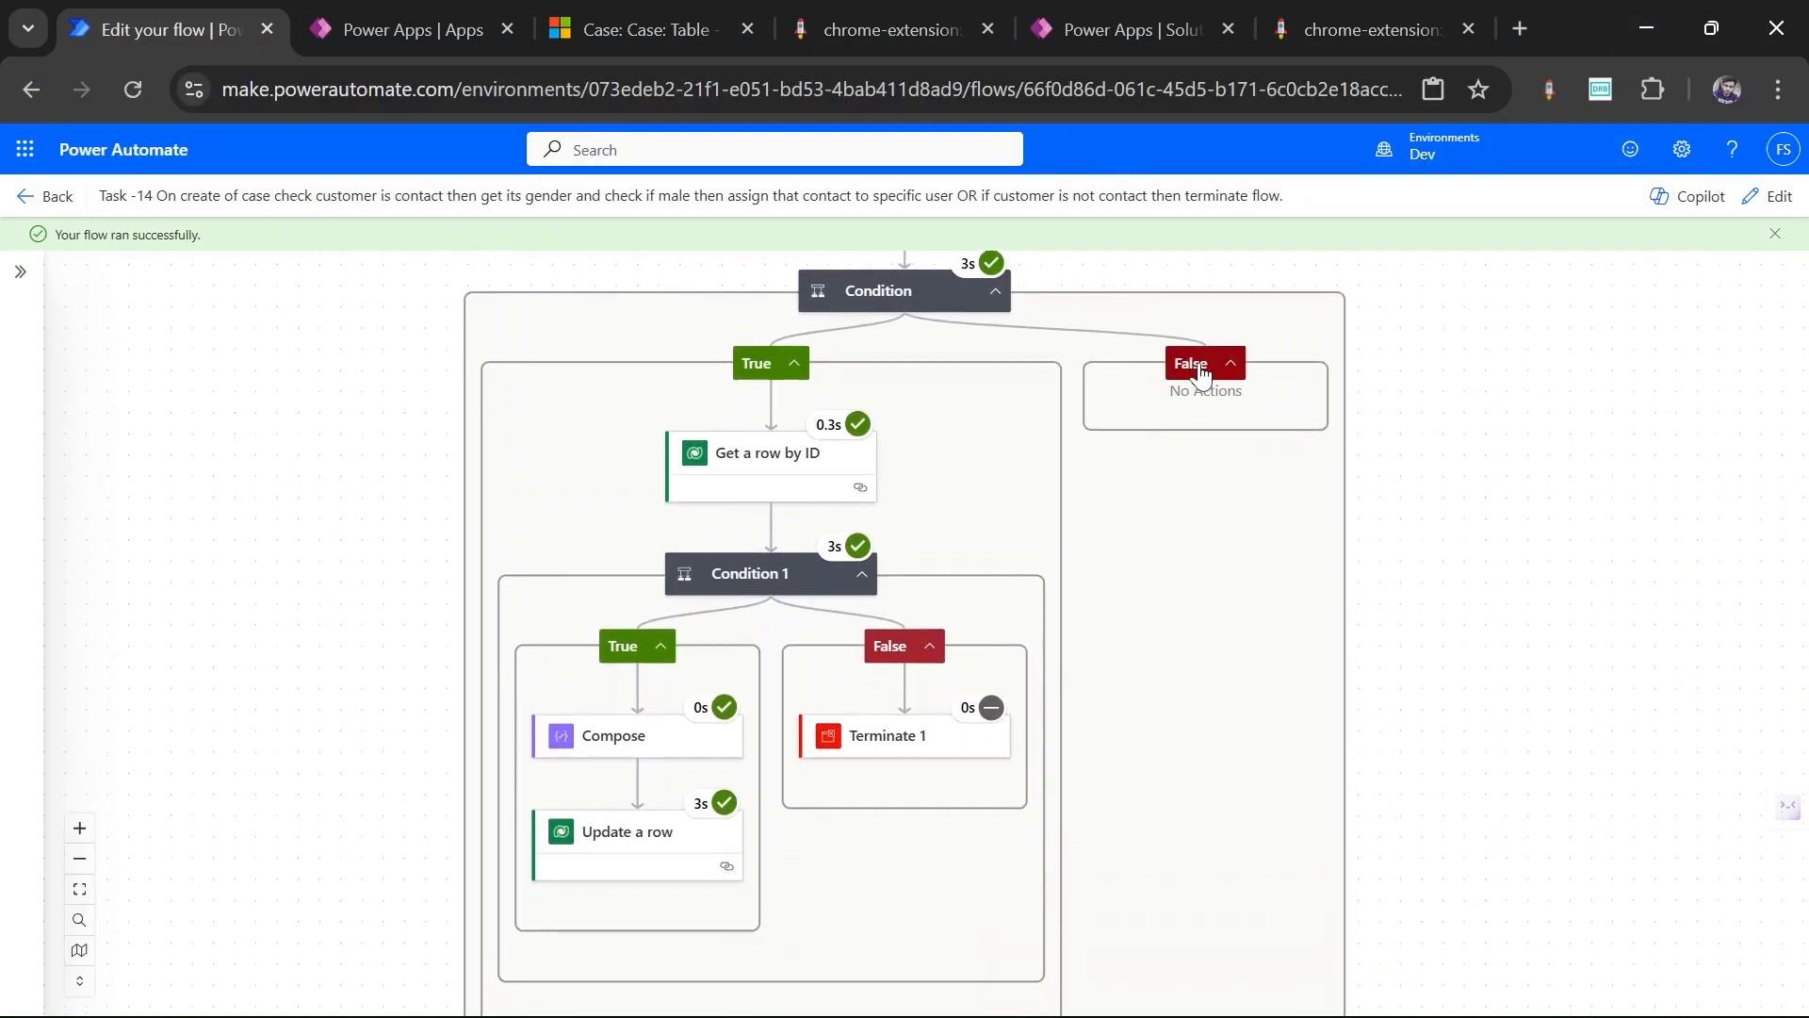
# Step: Reload the Table case in the Dynamics 365 Sales Hub to check its owner, and return to the flow's test run in Power Automate
pyautogui.scroll(1, 1202, 375)
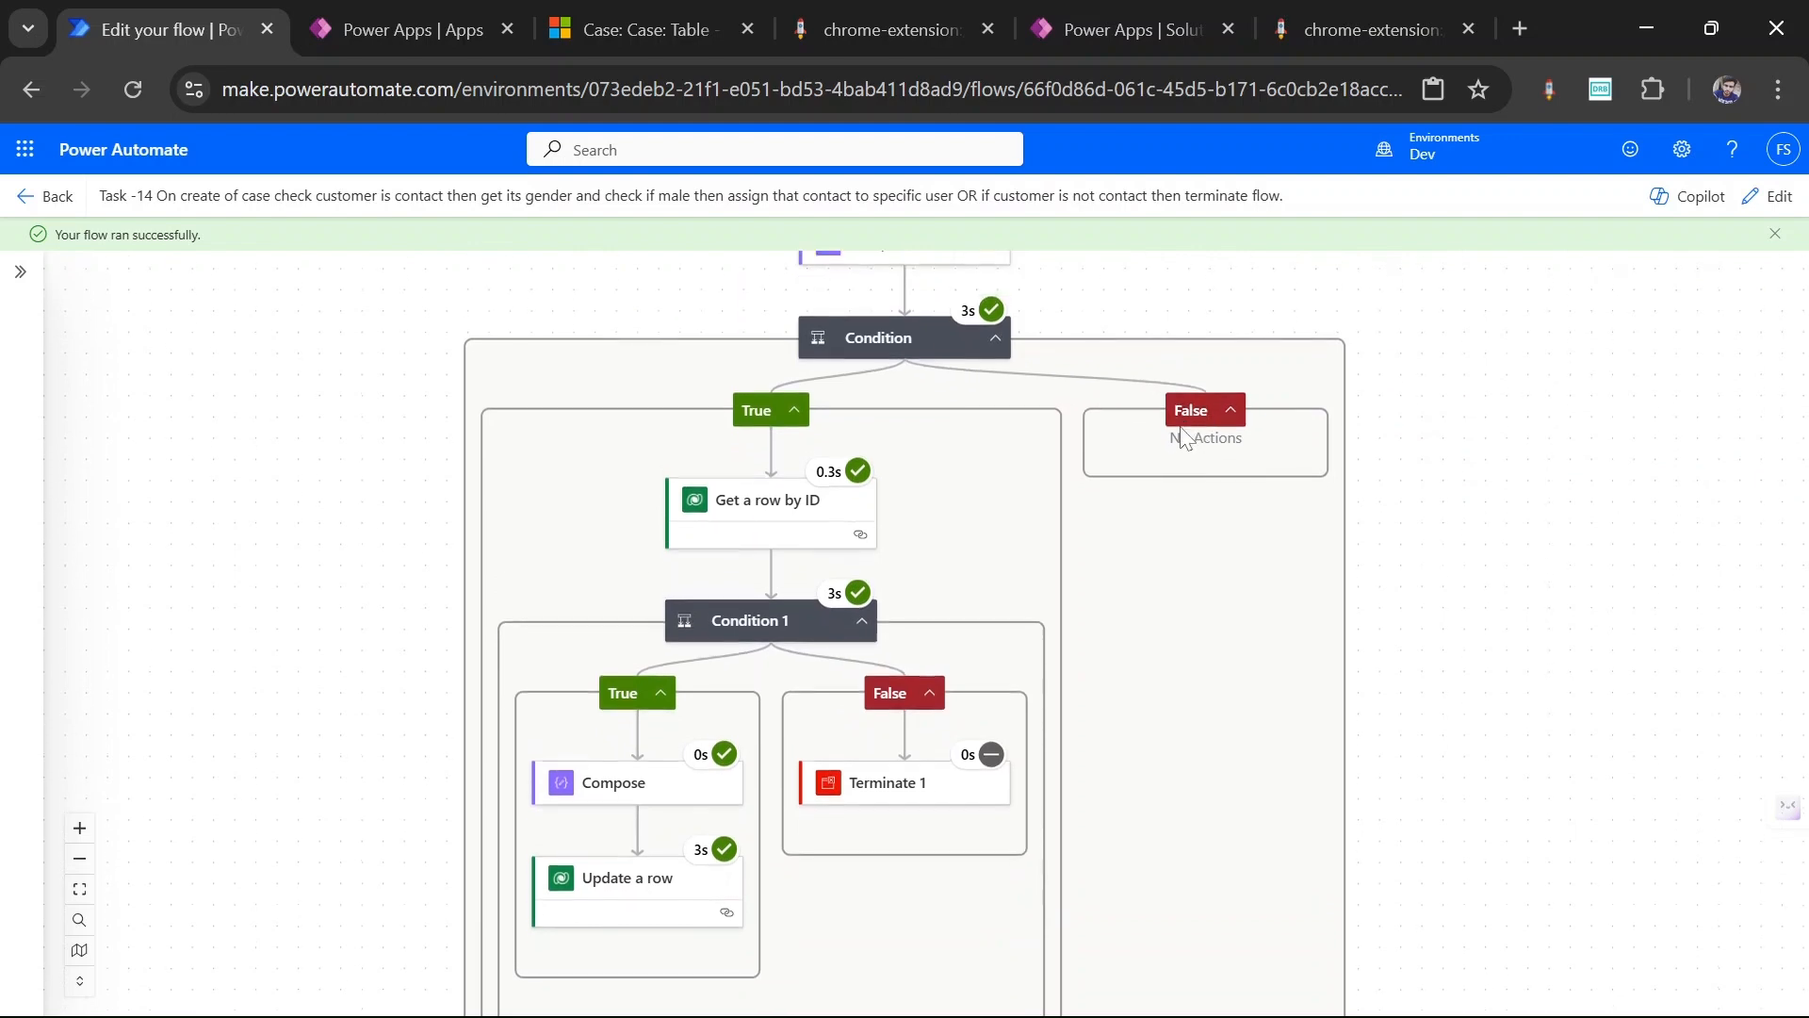
pyautogui.click(633, 29)
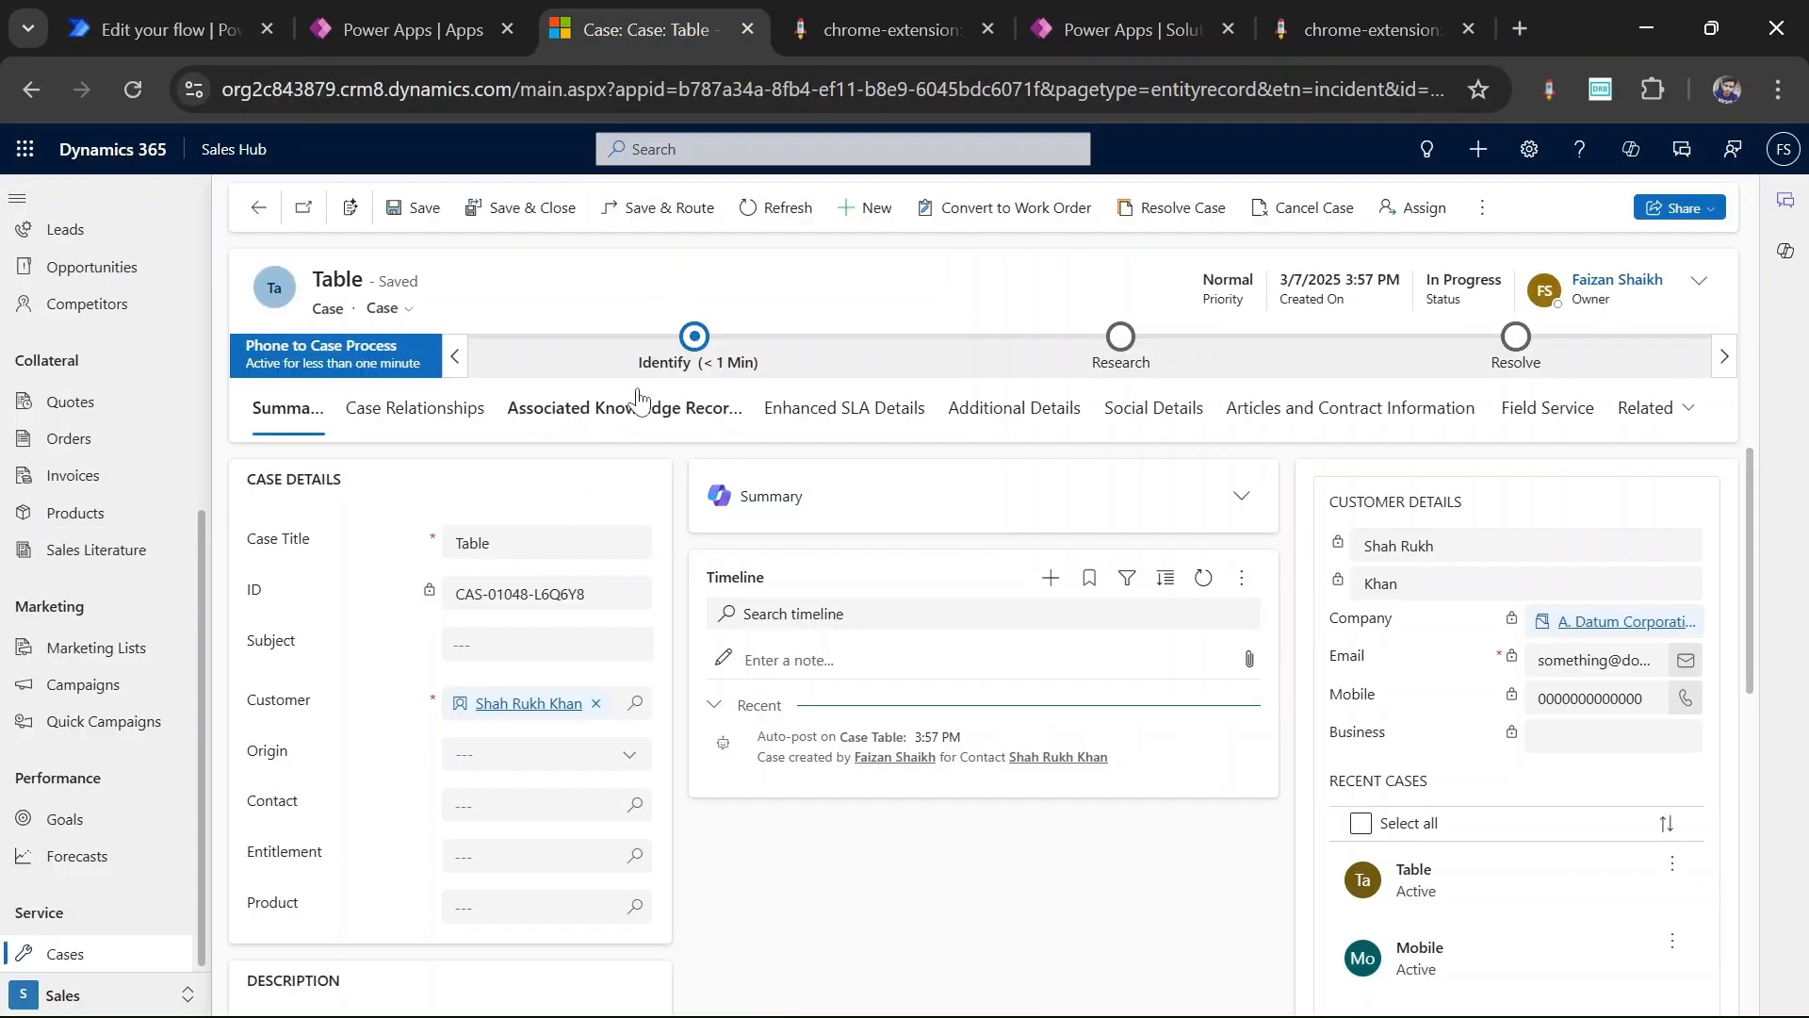
pyautogui.click(134, 85)
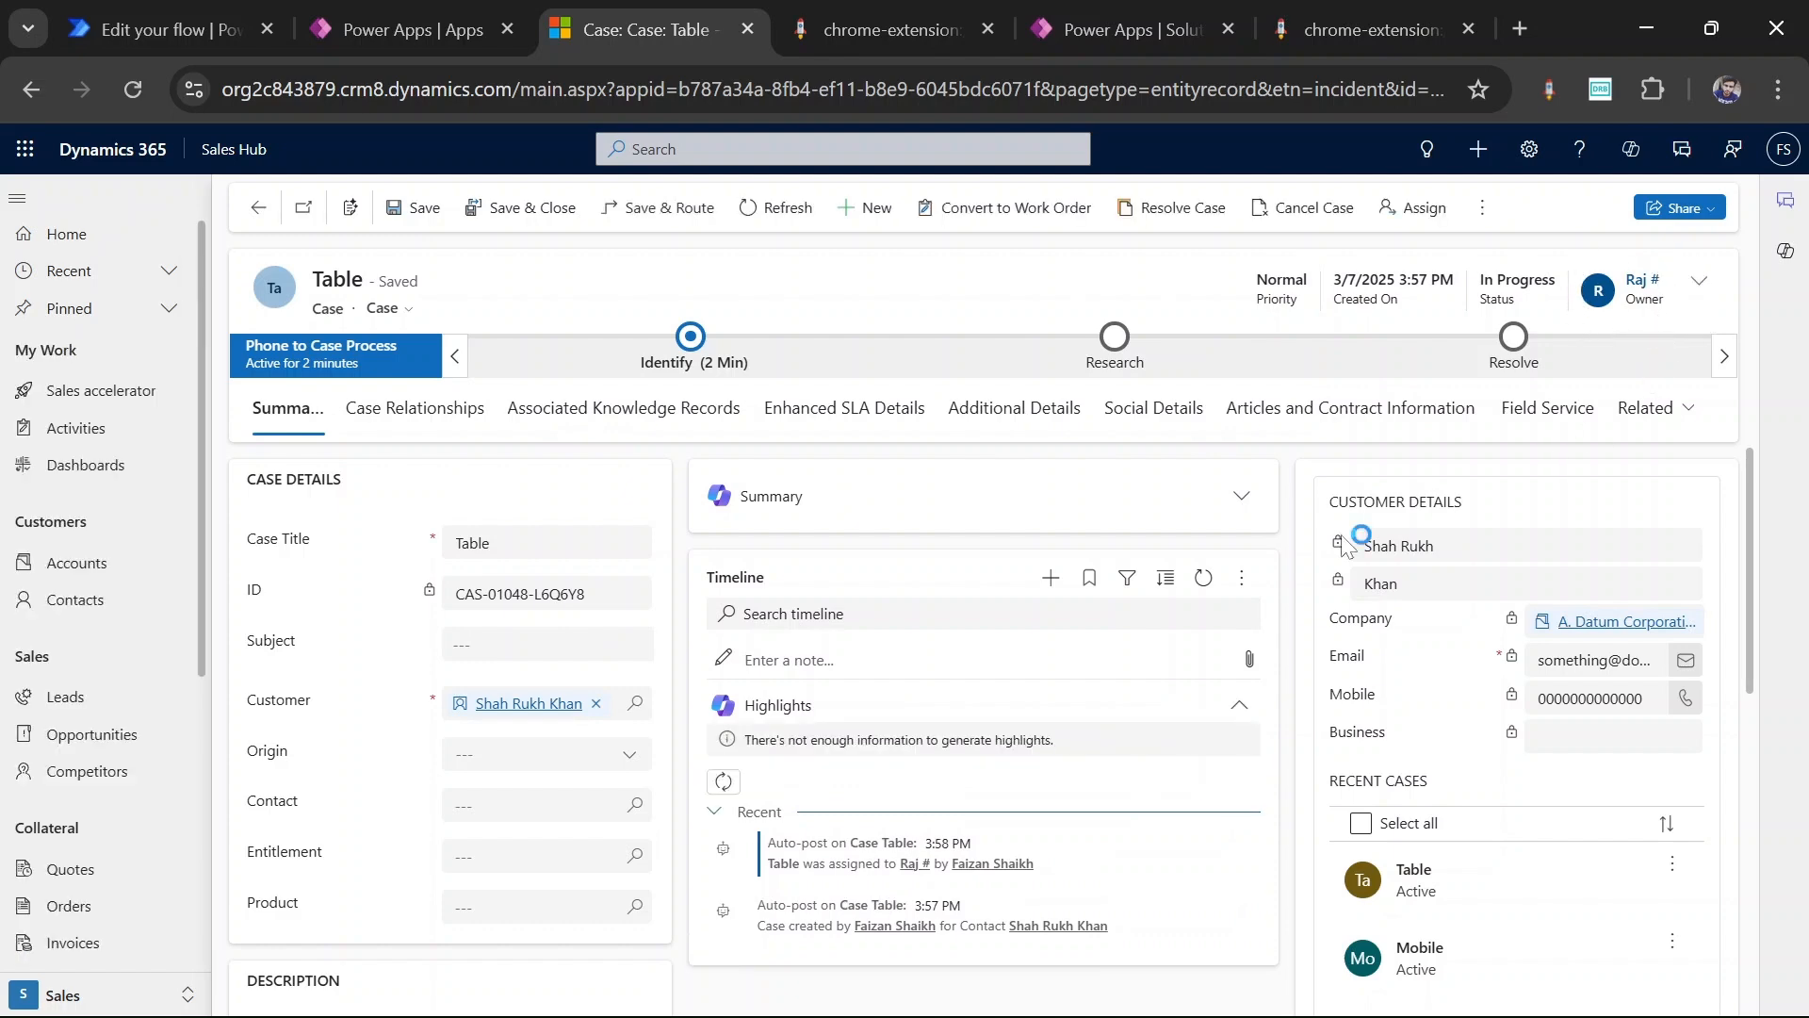
pyautogui.click(144, 21)
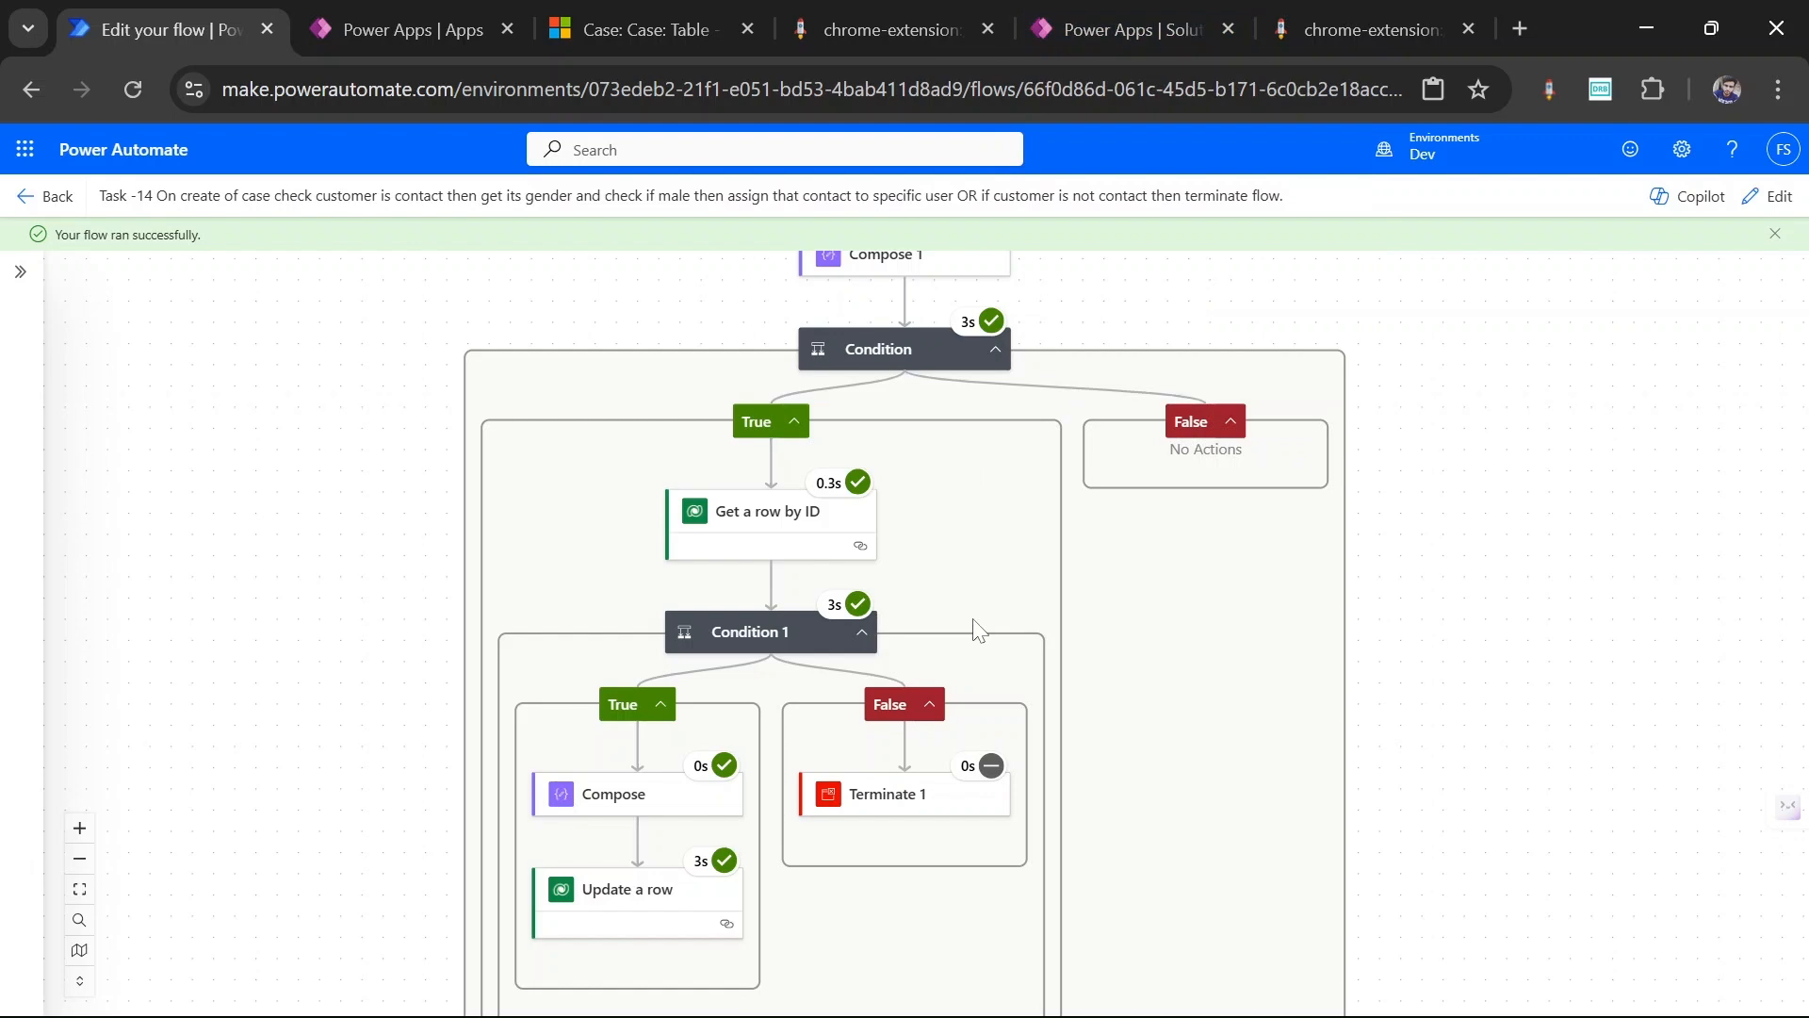
# Step: Mark Task 14 as completed in the Power Automate Tasks checklist in Notion
pyautogui.hotkey('alt', 'Tab')
pyautogui.press('Tab')
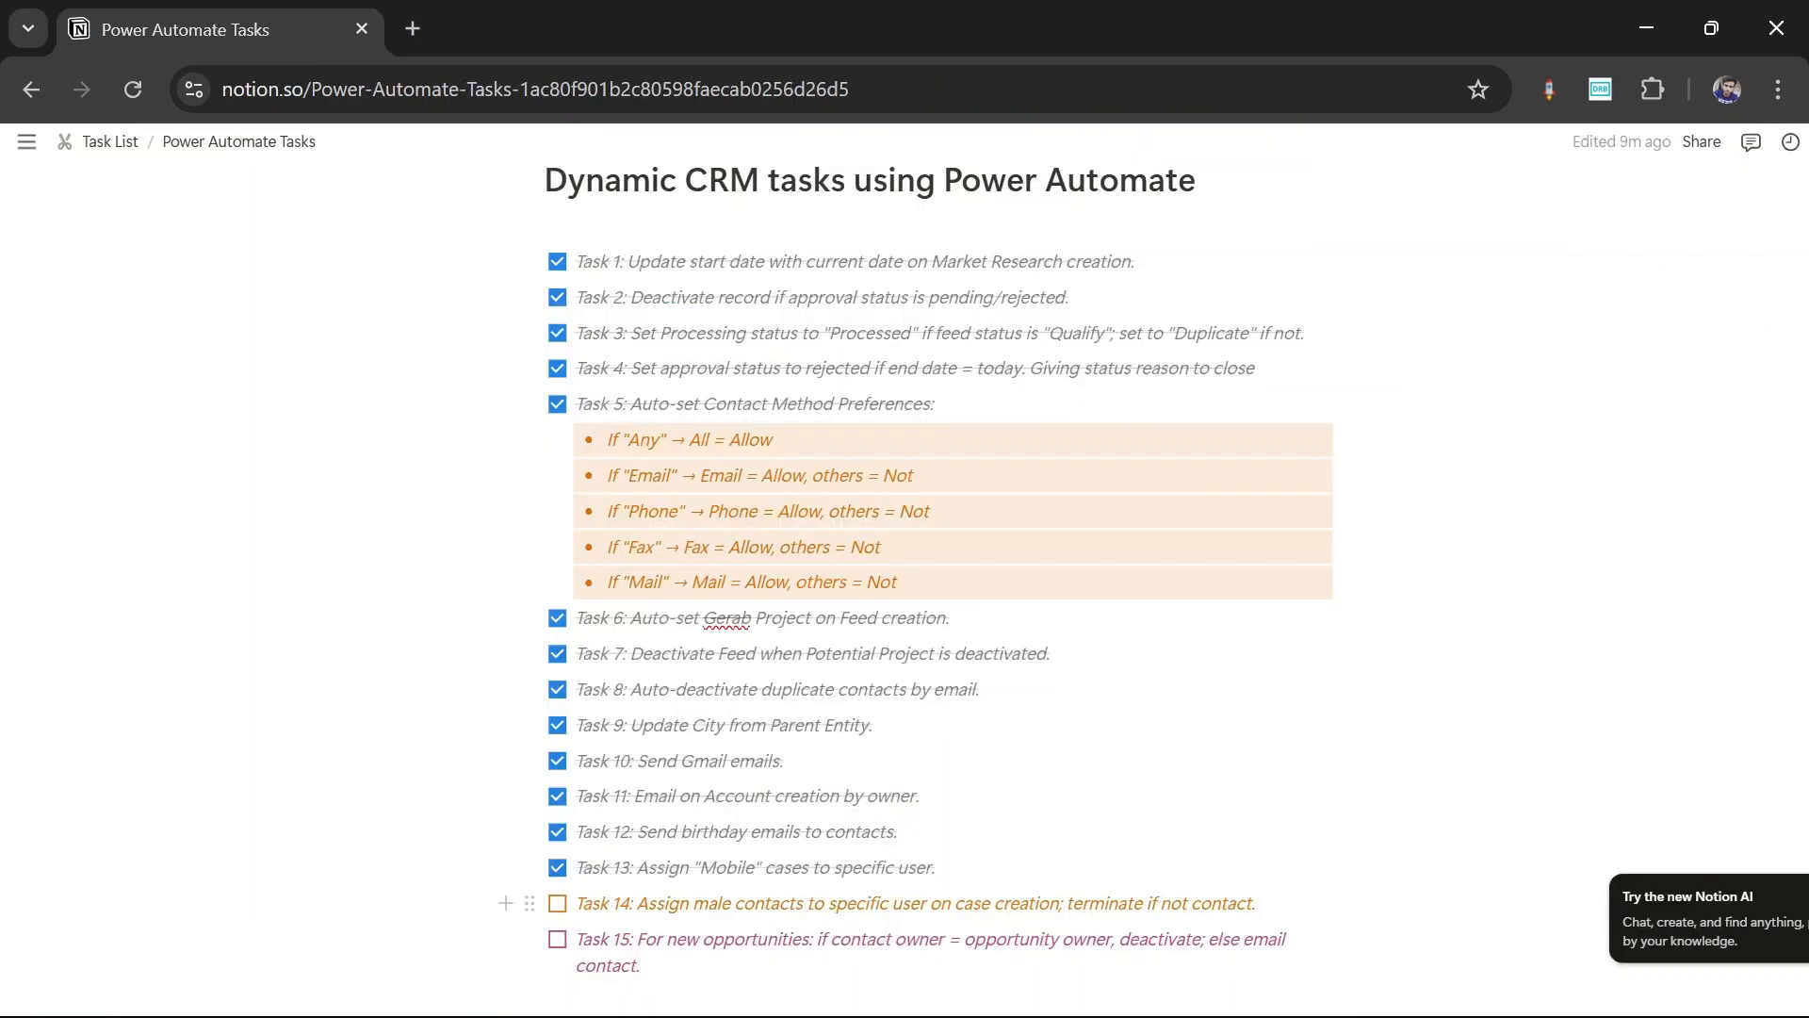
pyautogui.click(558, 904)
pyautogui.hotkey('alt', 'Tab')
pyautogui.press('Tab')
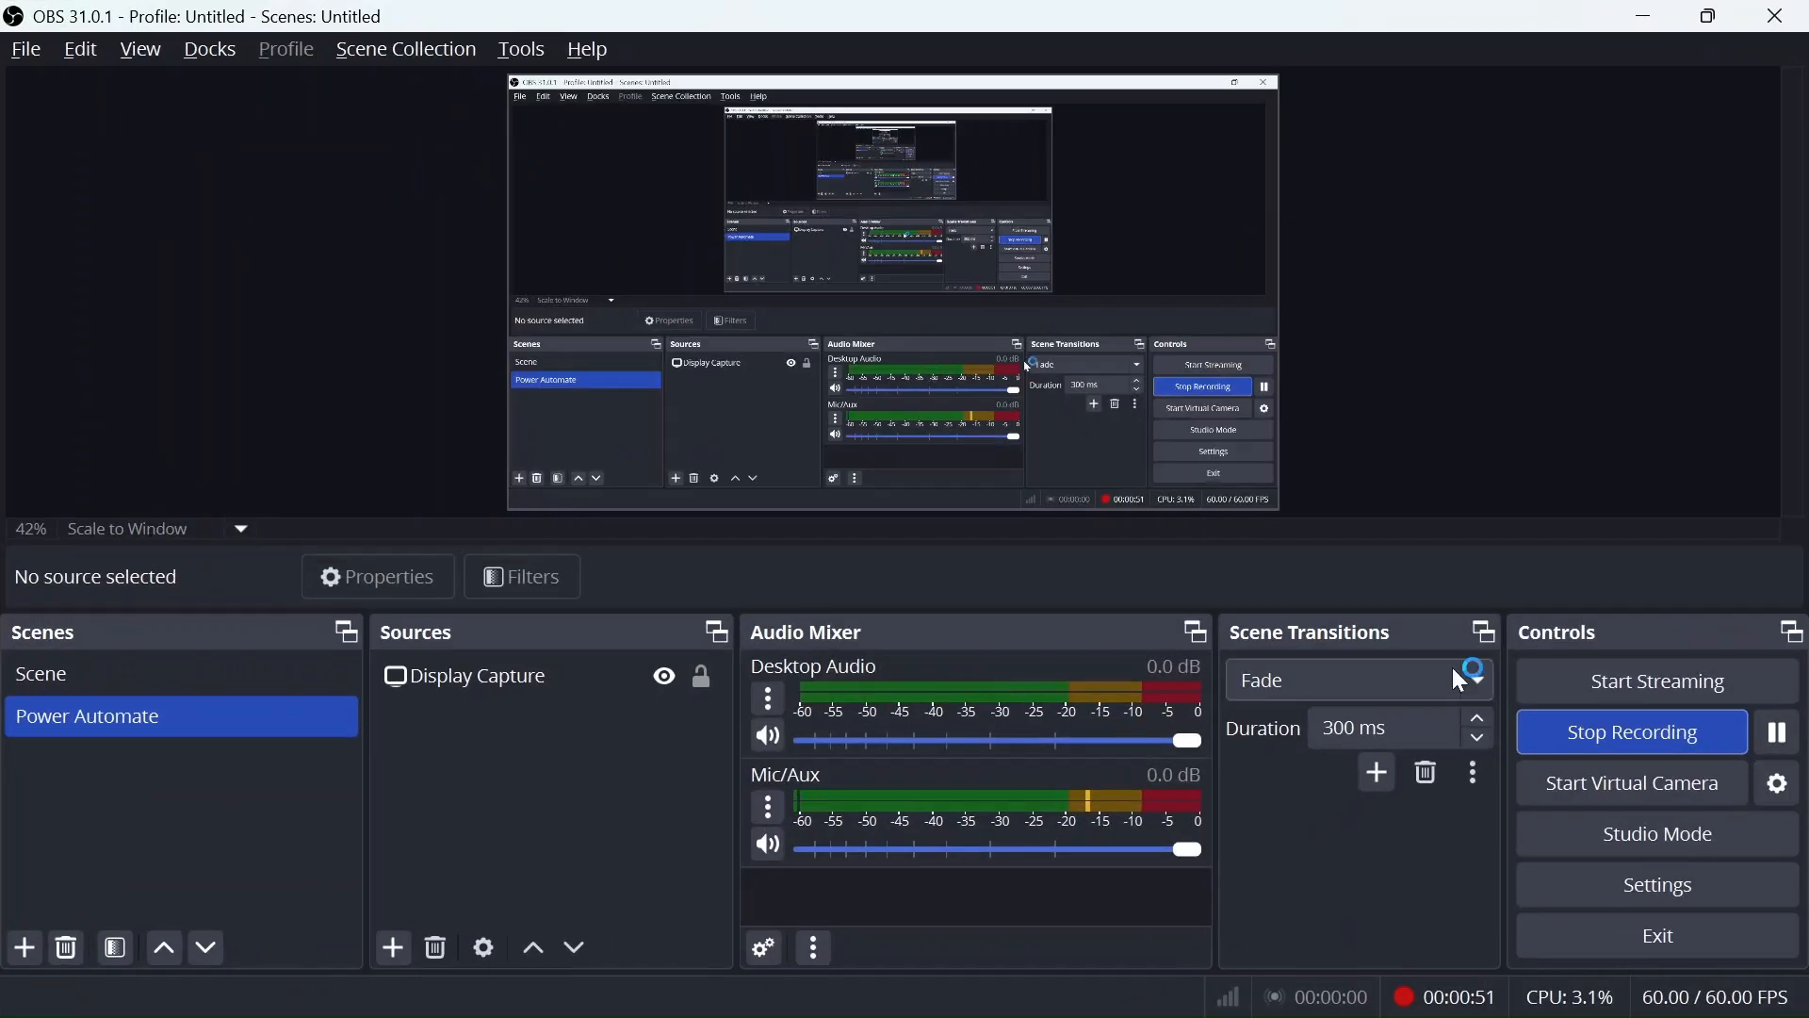